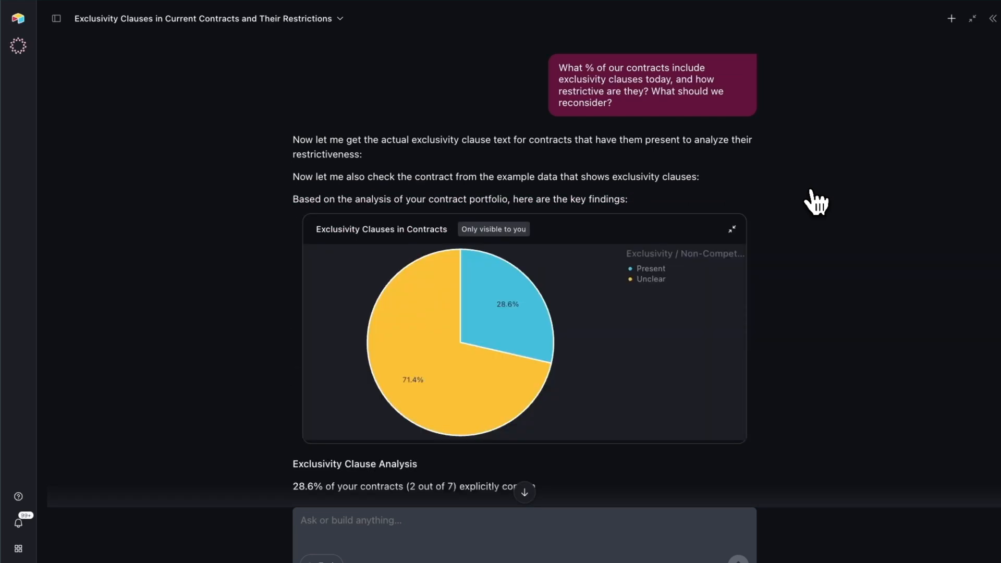
- Read through the exclusivity clause answer, from the pie chart to the restrictiveness assessment, the key concerns and the Stratosyn source citation
scroll(810, 234, "down", 2)
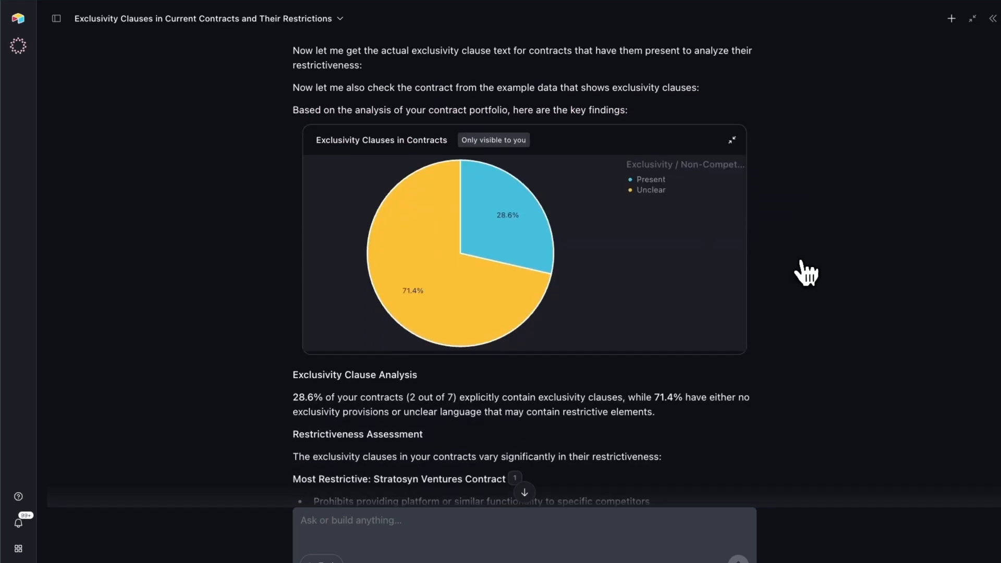
scroll(807, 272, "down", 3)
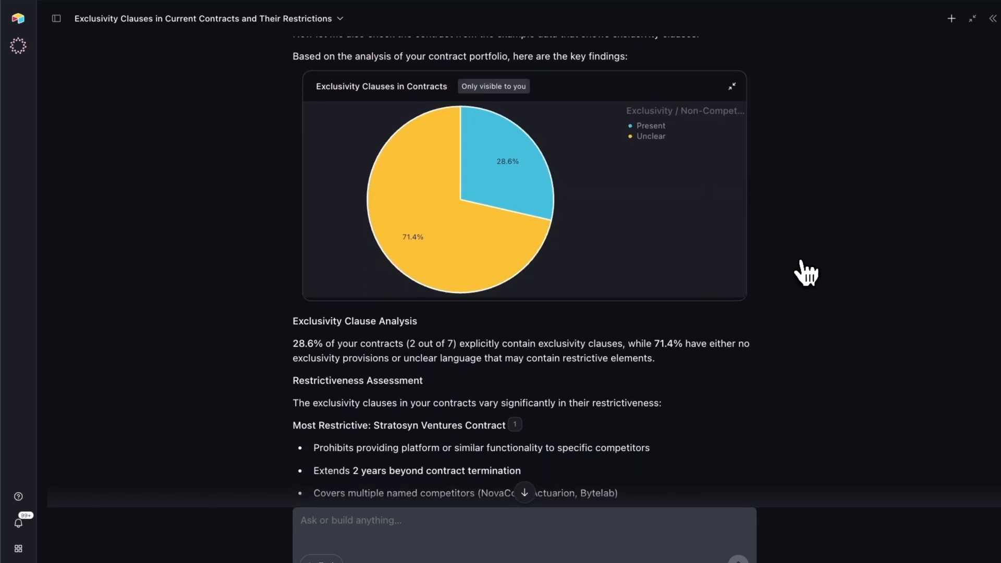
scroll(807, 272, "down", 4)
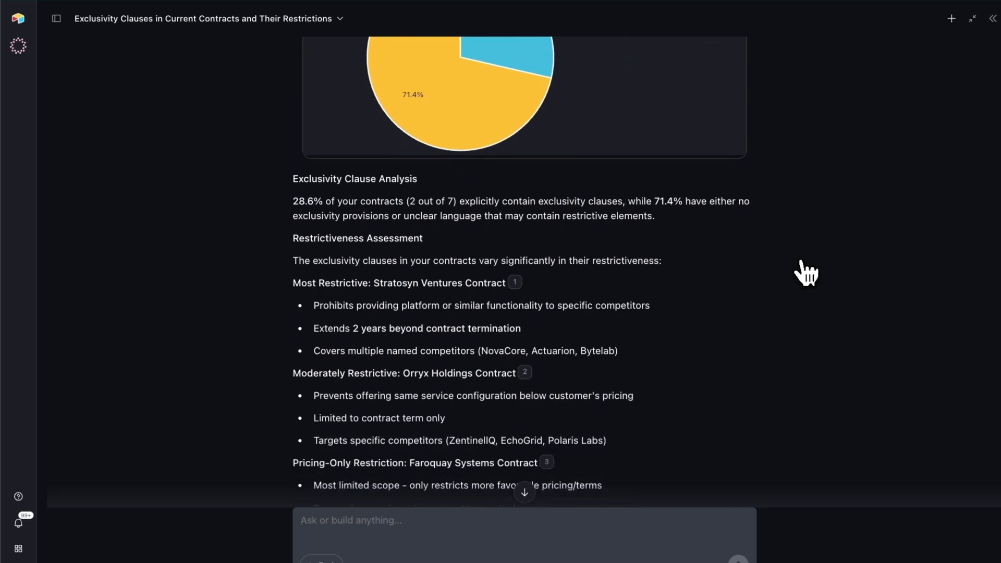
scroll(807, 272, "down", 2)
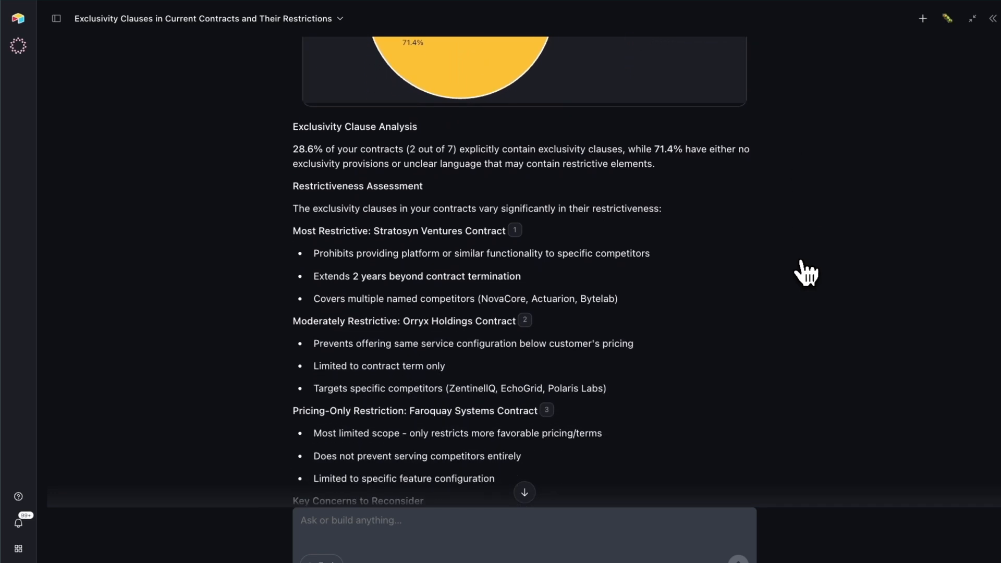
scroll(808, 272, "down", 3)
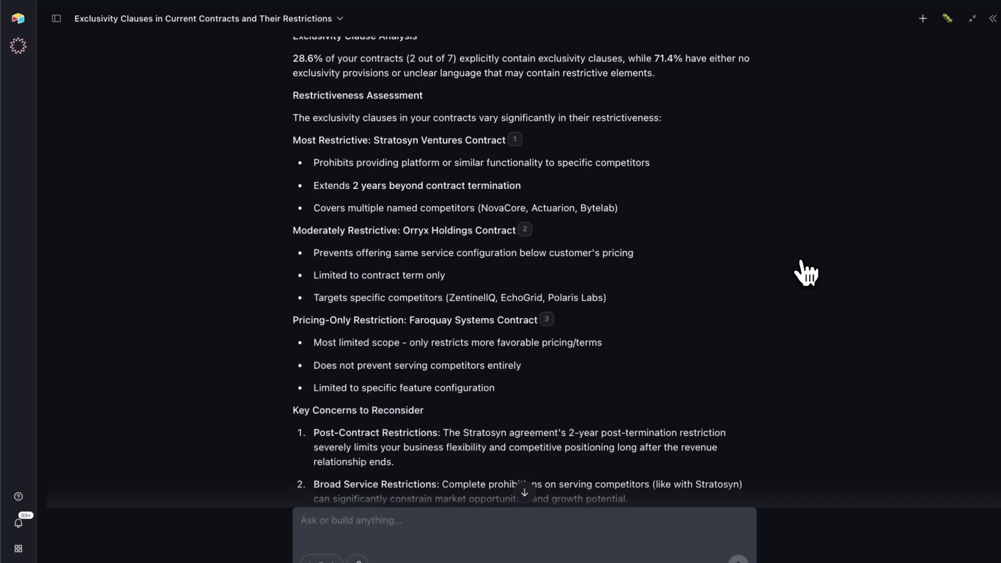
mouse_move(516, 140)
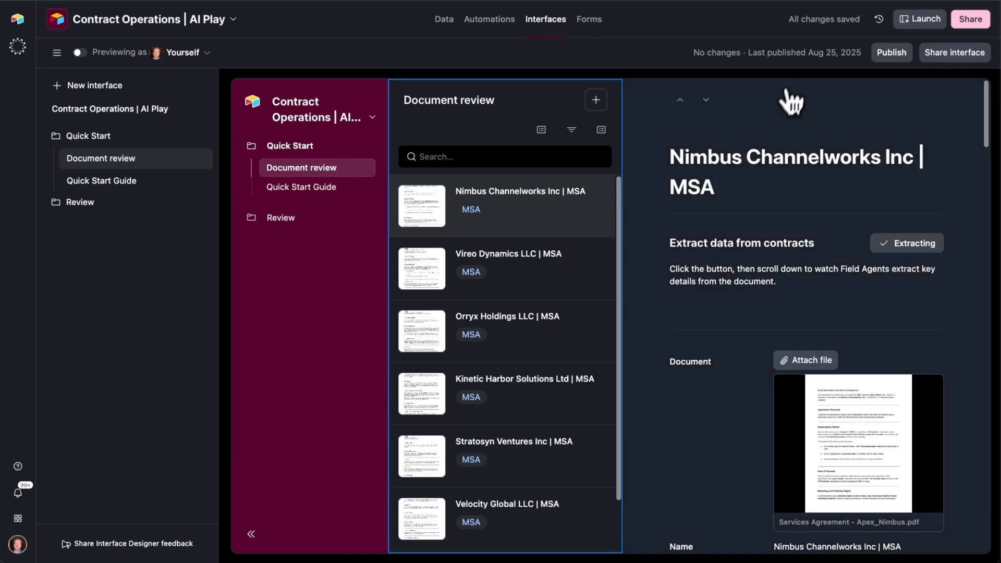
- Look through the Document review contract list and the extracted fields of the Nimbus Channelworks Inc MSA record
scroll(810, 201, "down", 2)
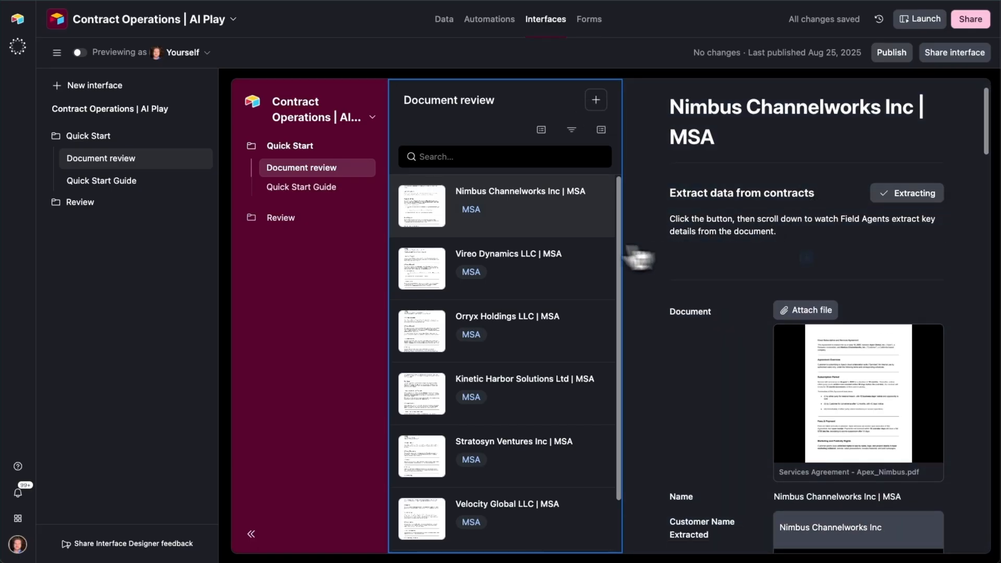
scroll(584, 253, "down", 2)
scroll(724, 264, "down", 3)
scroll(724, 264, "up", 3)
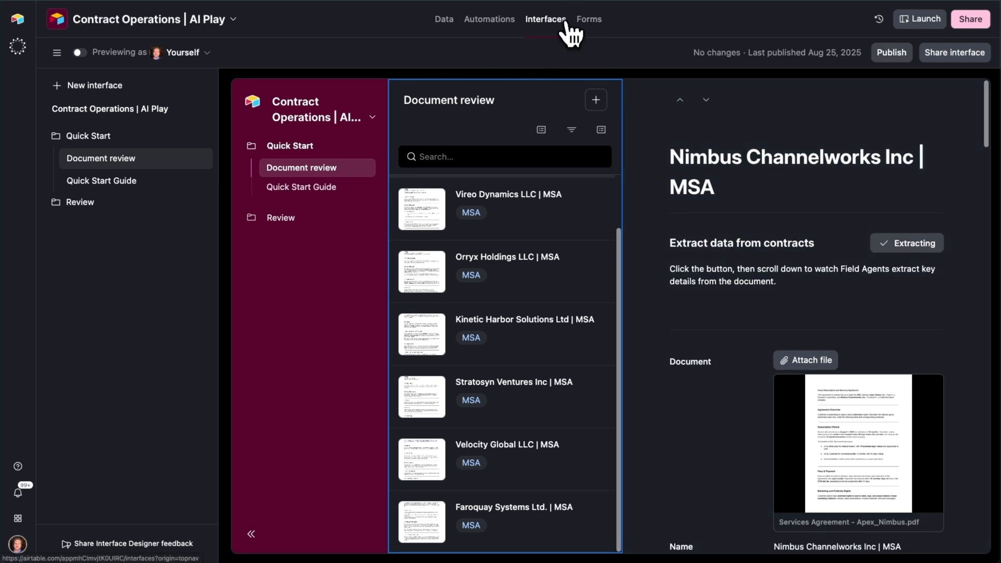
scroll(686, 230, "down", 5)
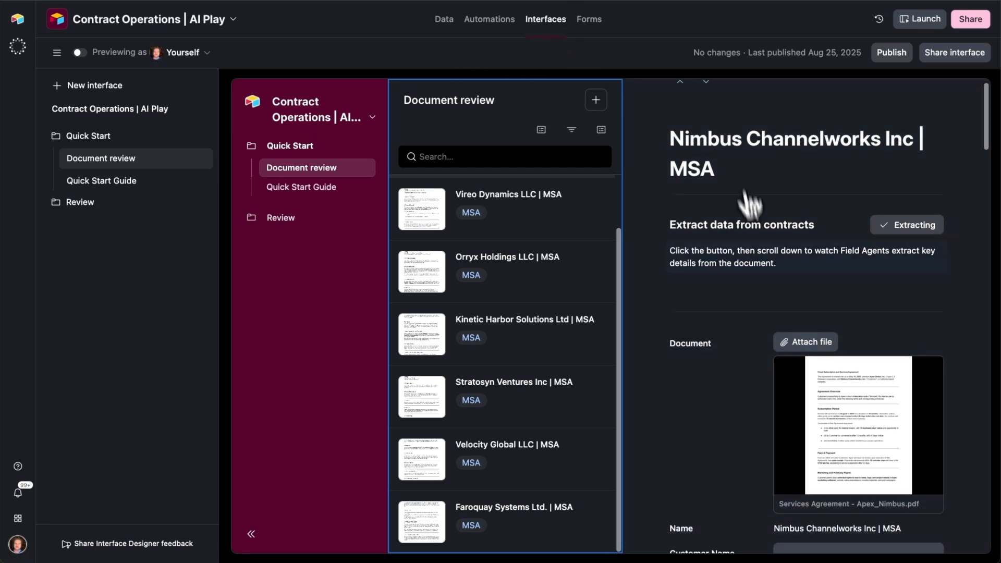
scroll(643, 161, "down", 4)
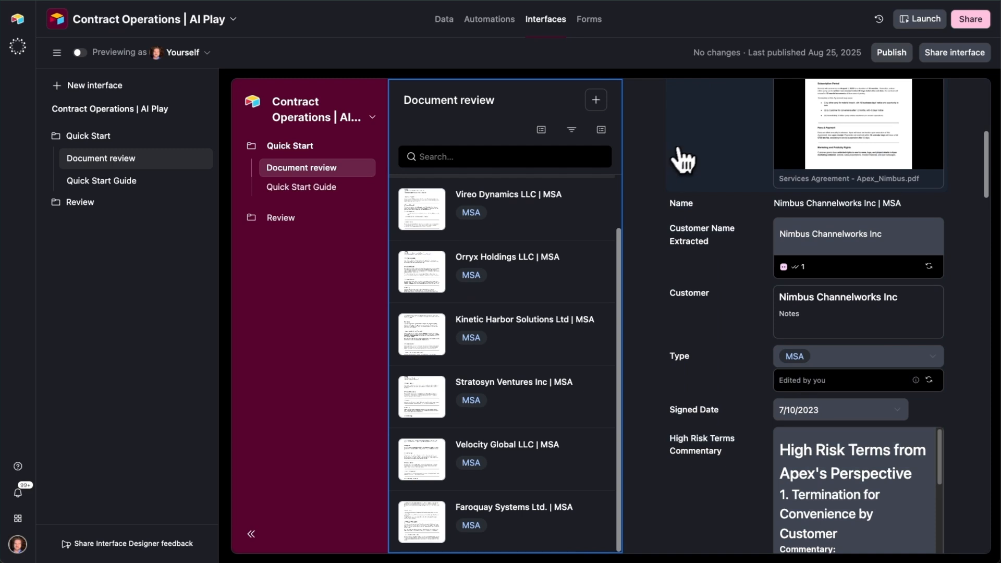
scroll(692, 195, "down", 1)
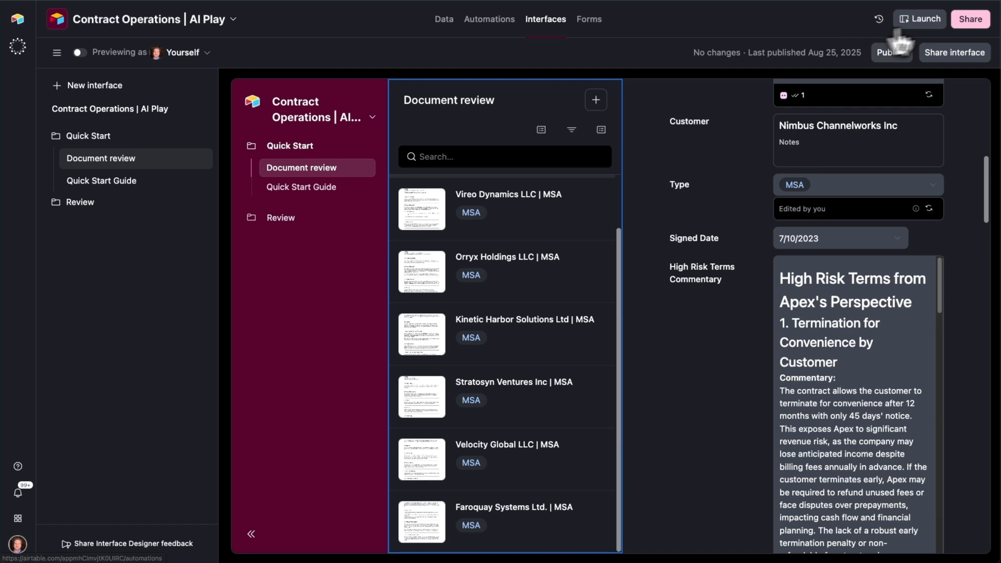
- Launch the live interface to view the Nimbus Channelworks record's extracted terms, and return to editing the interface pages
left_click(922, 20)
scroll(464, 250, "down", 7)
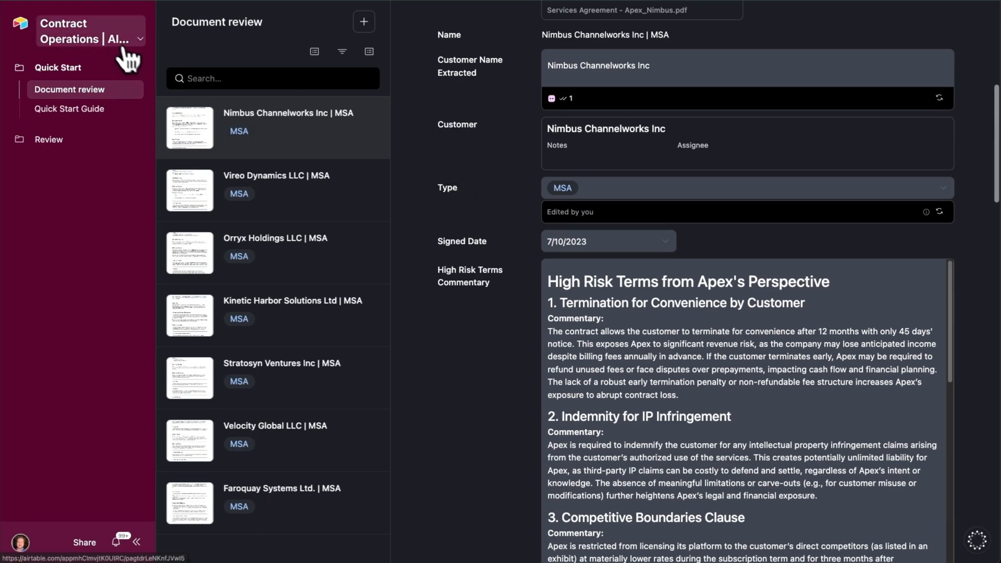
left_click(117, 48)
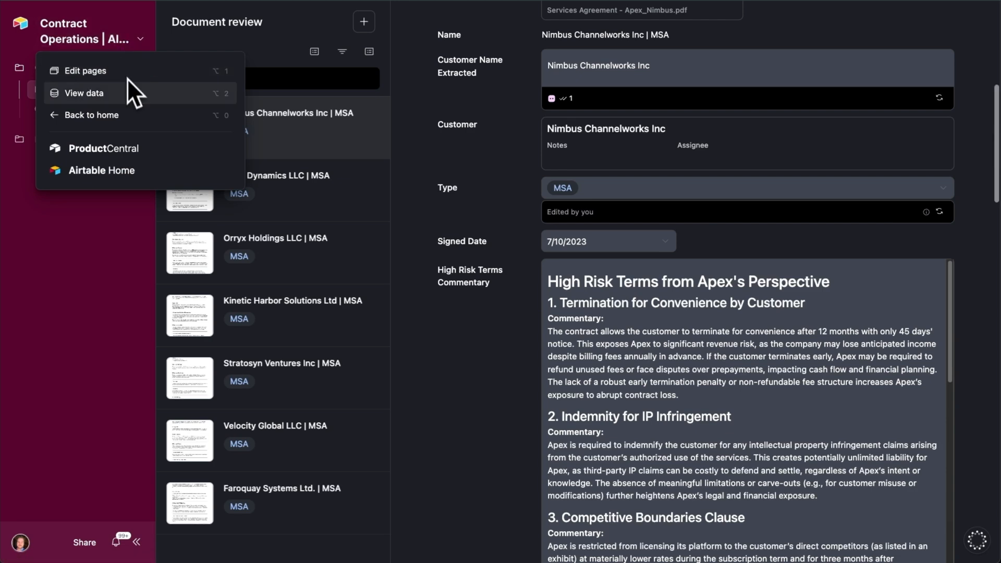
left_click(152, 76)
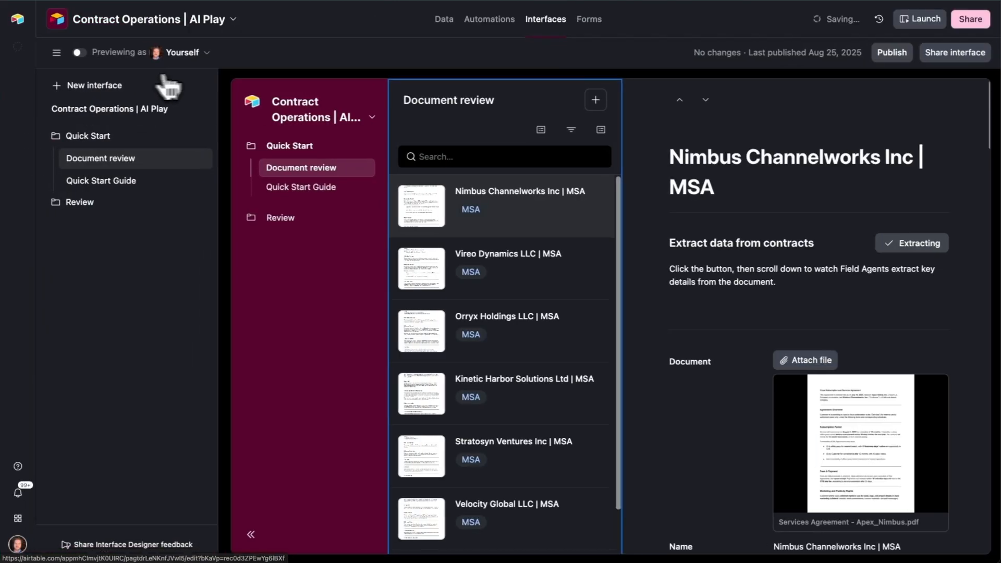
- Open the base's underlying data and look over the contract records in the Documents table's grid view
left_click(446, 21)
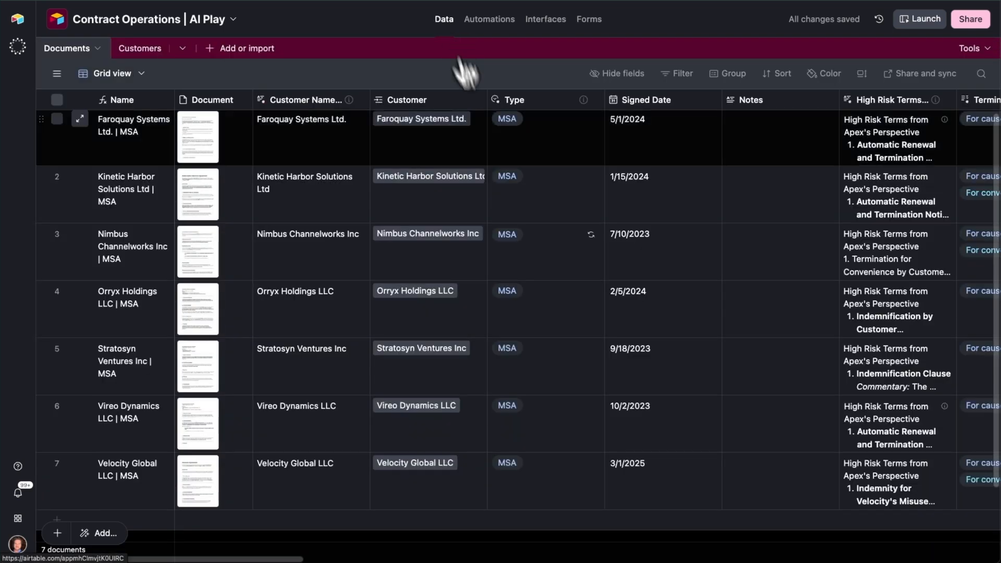
scroll(543, 232, "down", 2)
scroll(545, 235, "up", 2)
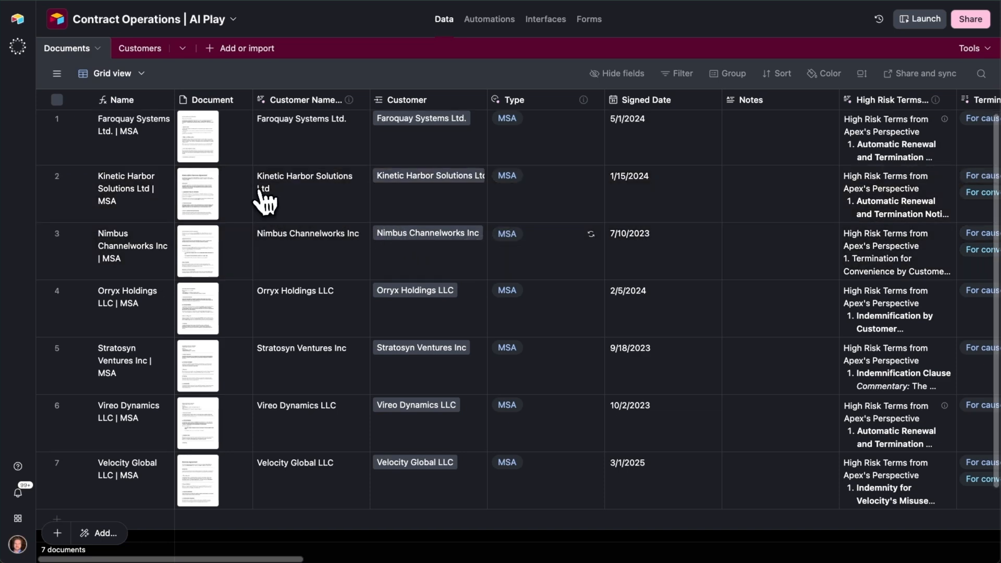
left_click(58, 73)
left_click(59, 74)
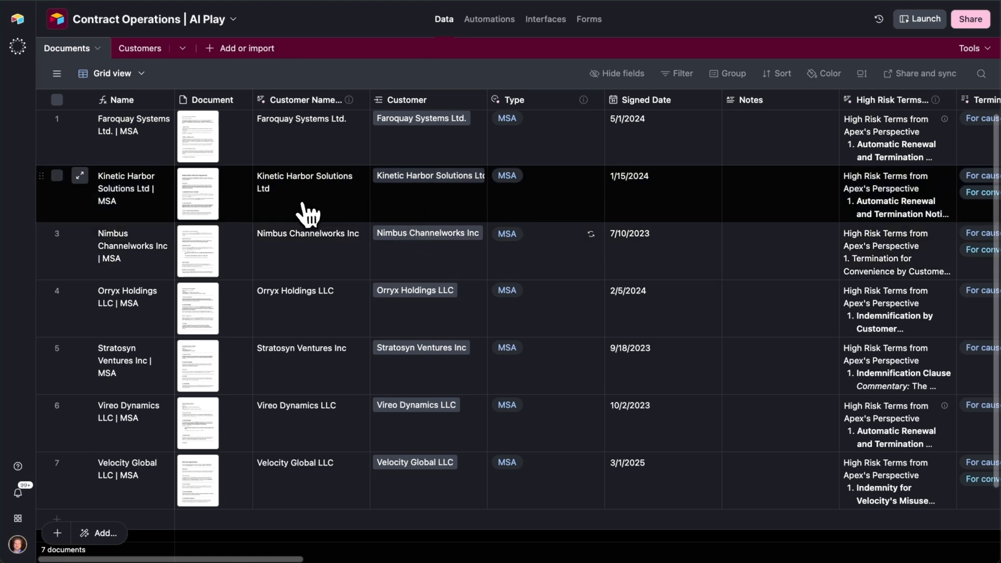
scroll(301, 204, "down", 1)
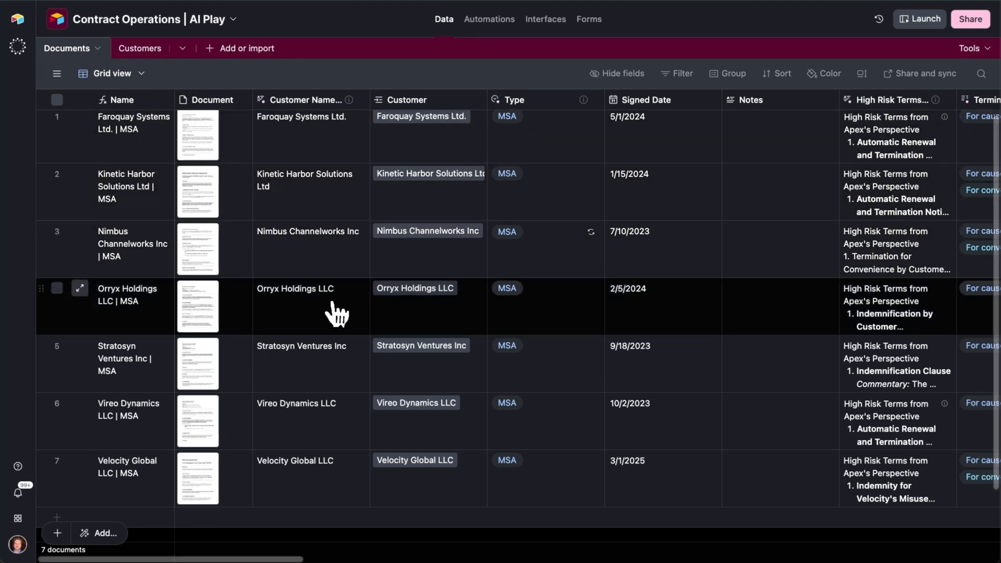
scroll(336, 313, "down", 2)
scroll(319, 305, "up", 2)
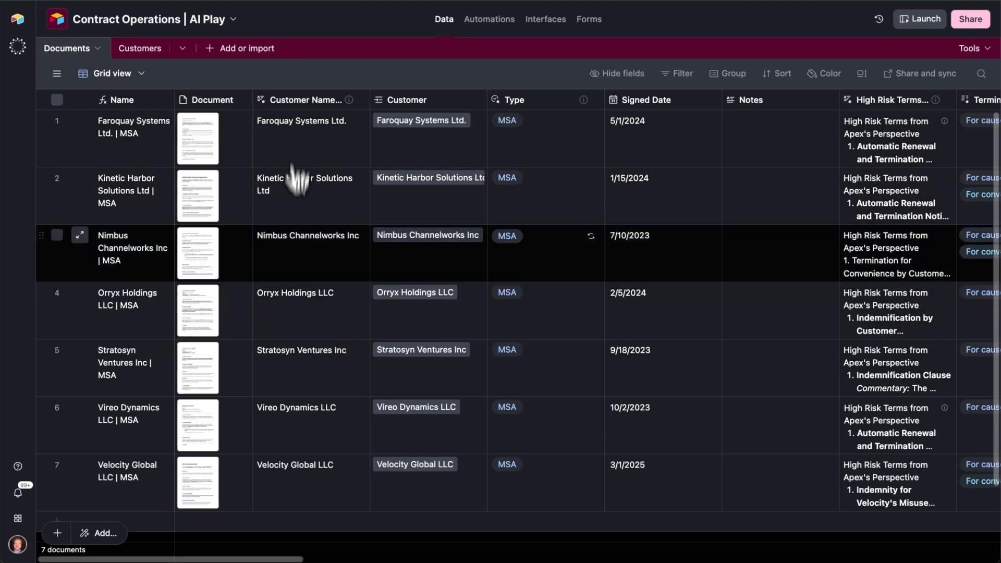
- Go through the contract names in the Documents table one by one, from Faroquay Systems to Stratosyn Ventures
left_click_drag(246, 559, 120, 536)
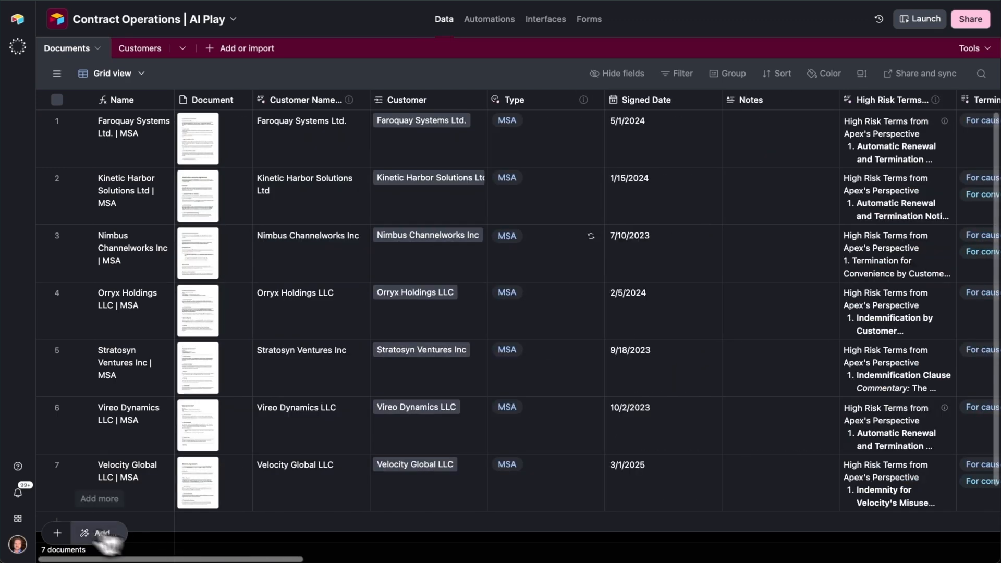
left_click(124, 138)
left_click(160, 221)
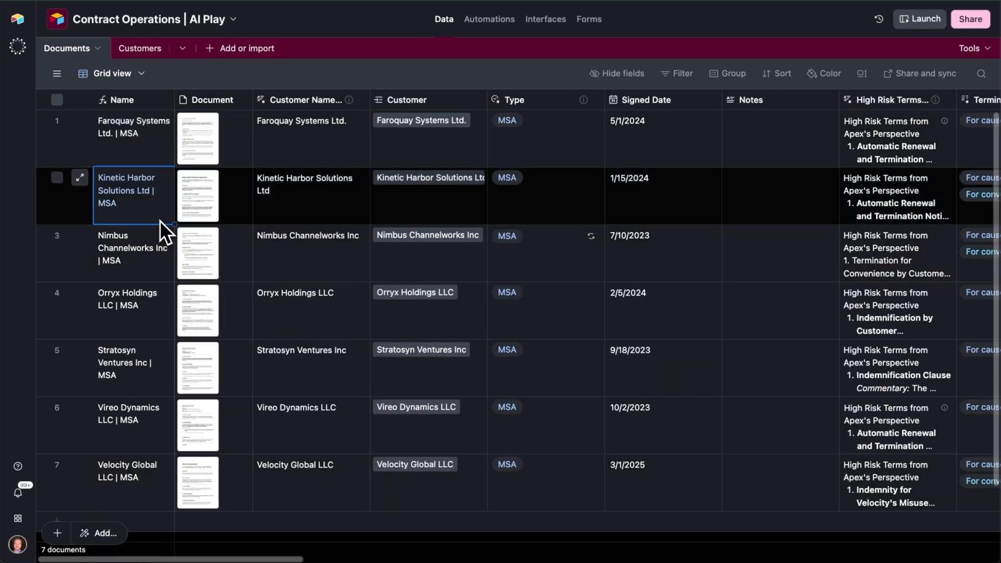
left_click(156, 275)
left_click(155, 311)
left_click(151, 357)
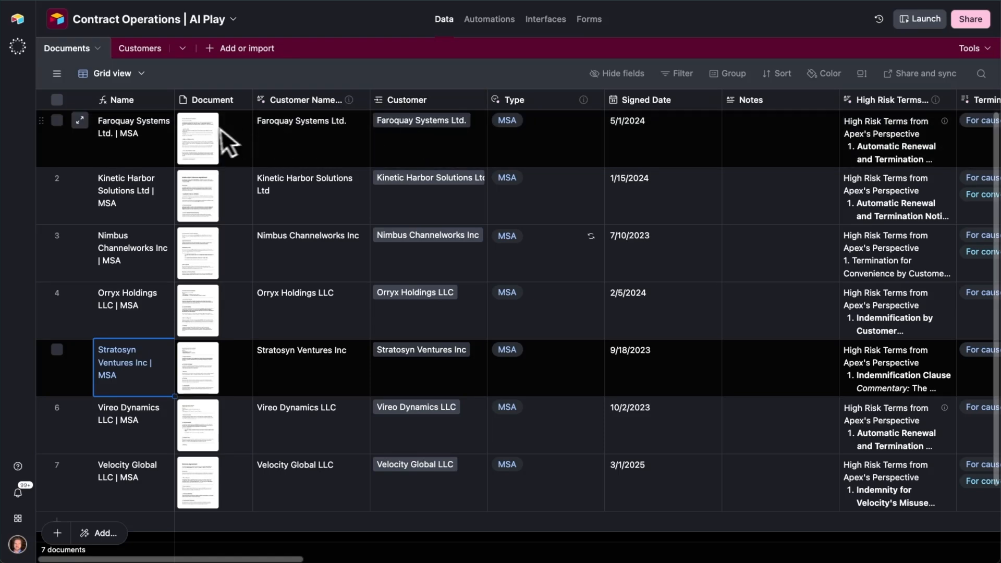
- Preview the document attached to the Faroquay Systems contract, read down its text and close the preview
left_click(199, 136)
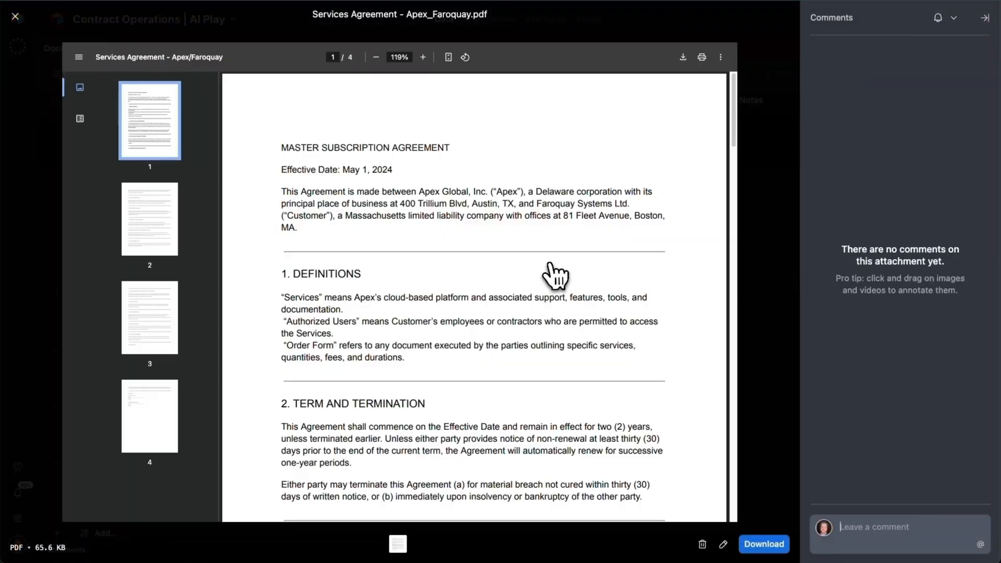
scroll(587, 224, "down", 5)
scroll(672, 274, "down", 5)
left_click(773, 272)
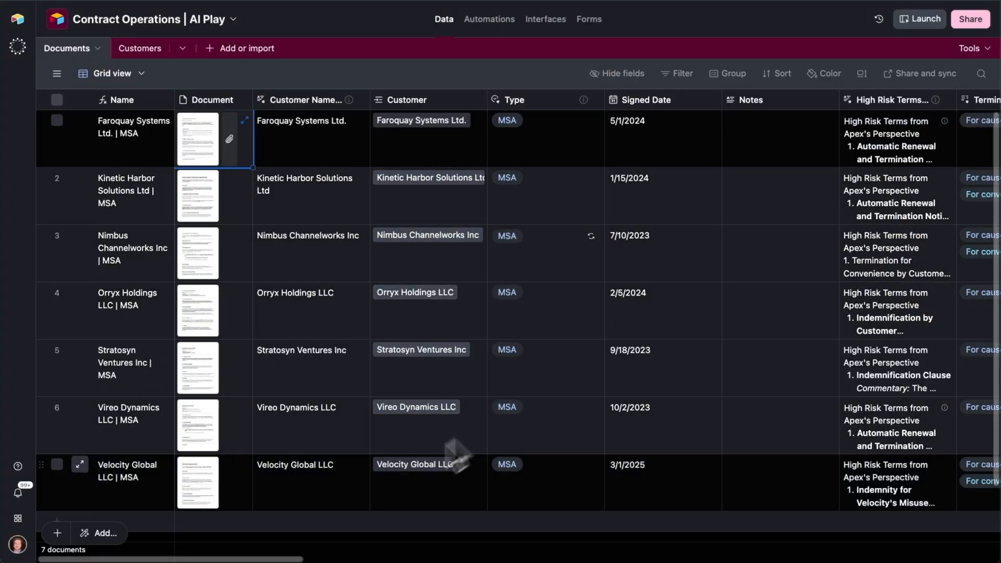
- Examine the extracted clause columns across the Documents table, from High Risk Terms through Payment Terms to Governing Law
scroll(104, 532, "right", 6)
scroll(582, 313, "right", 10)
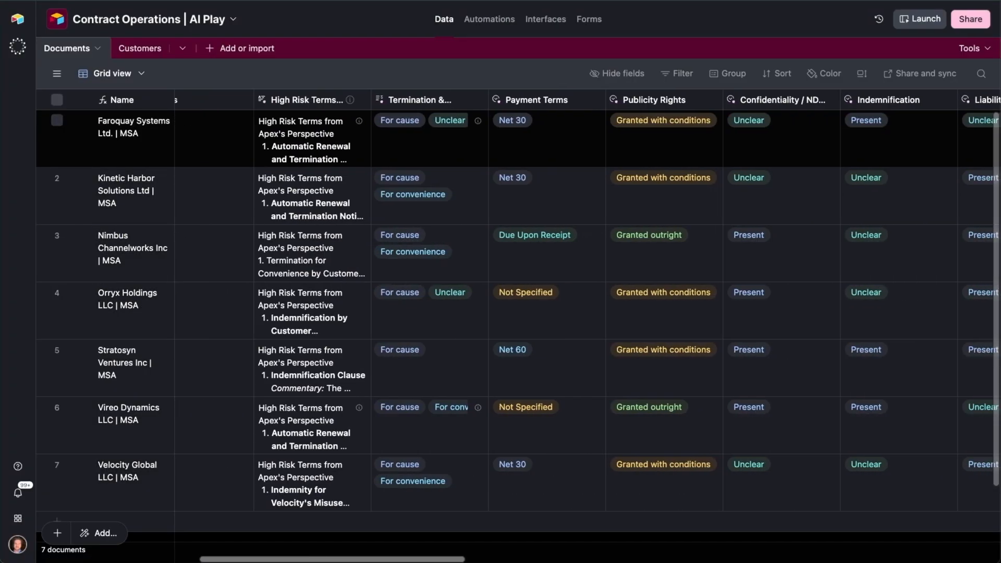
scroll(581, 313, "right", 2)
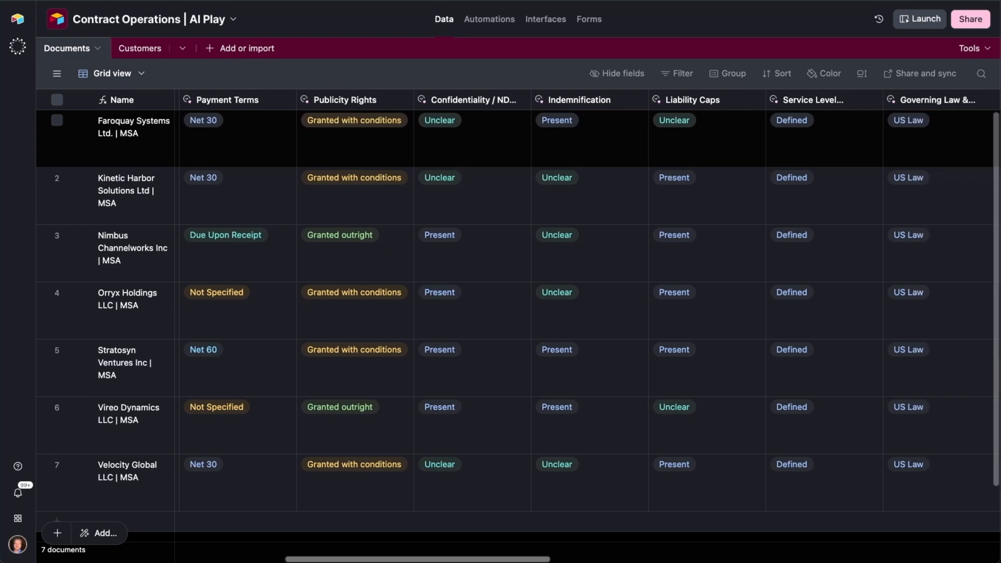
scroll(581, 313, "left", 2)
scroll(581, 313, "left", 10)
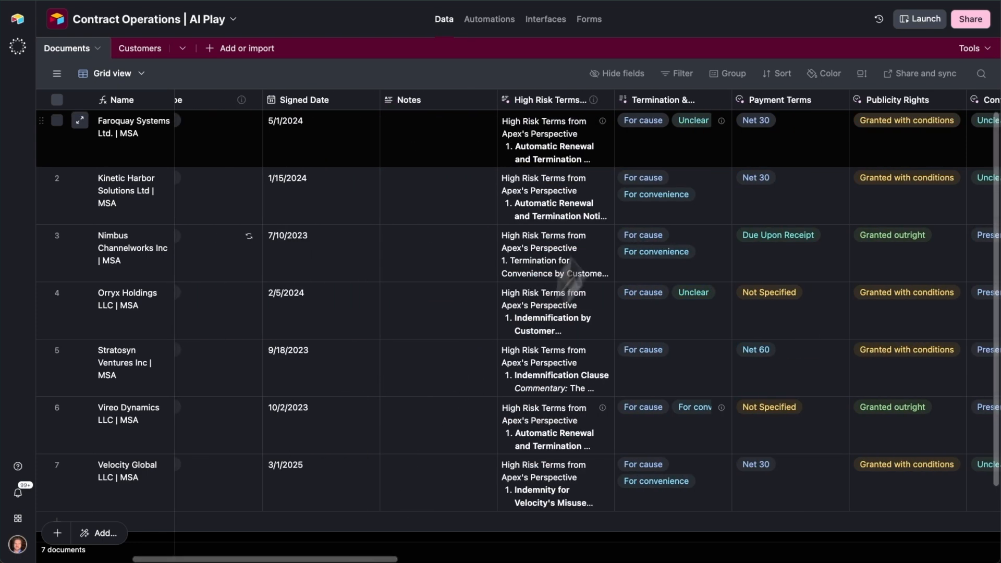
- Open the High Risk Terms Commentary field agent's configuration and examine its name, settings and model
left_click(570, 102)
double_click(570, 102)
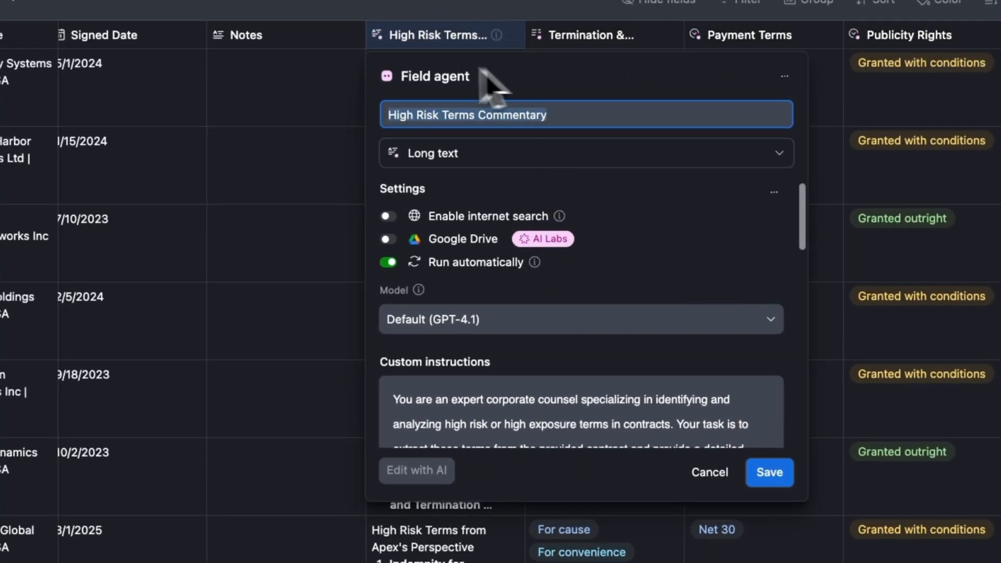
scroll(577, 215, "down", 2)
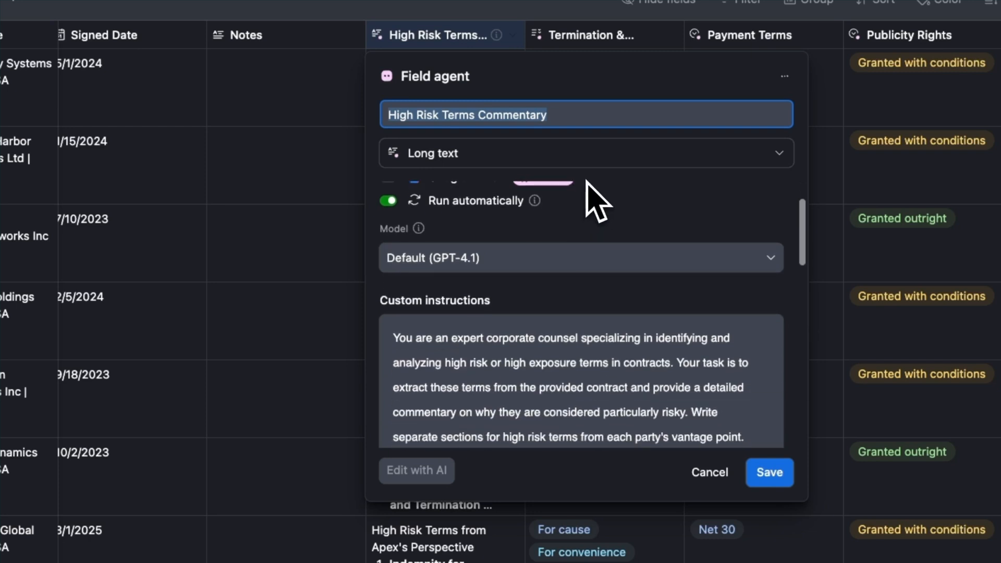
scroll(589, 250, "down", 2)
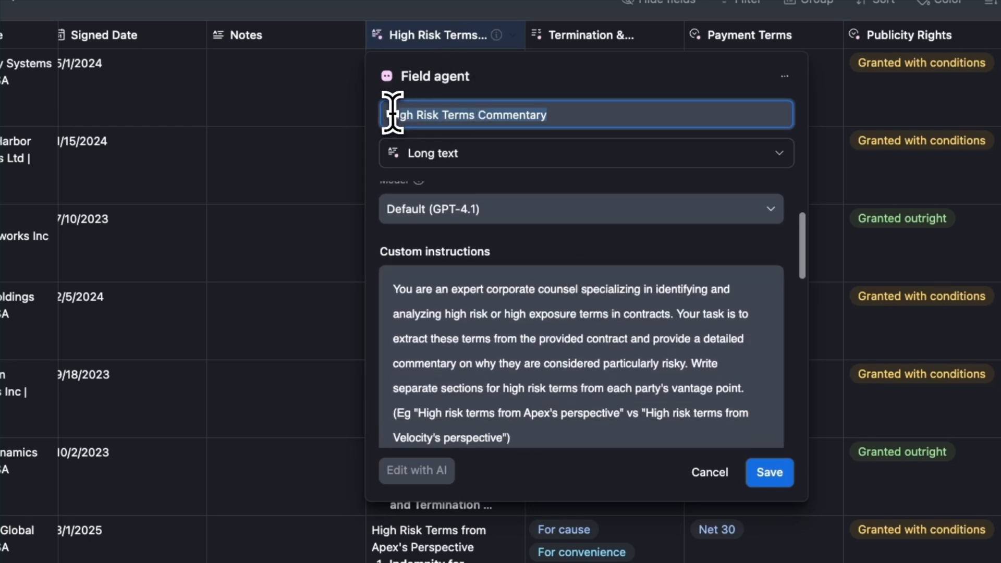
left_click(613, 120)
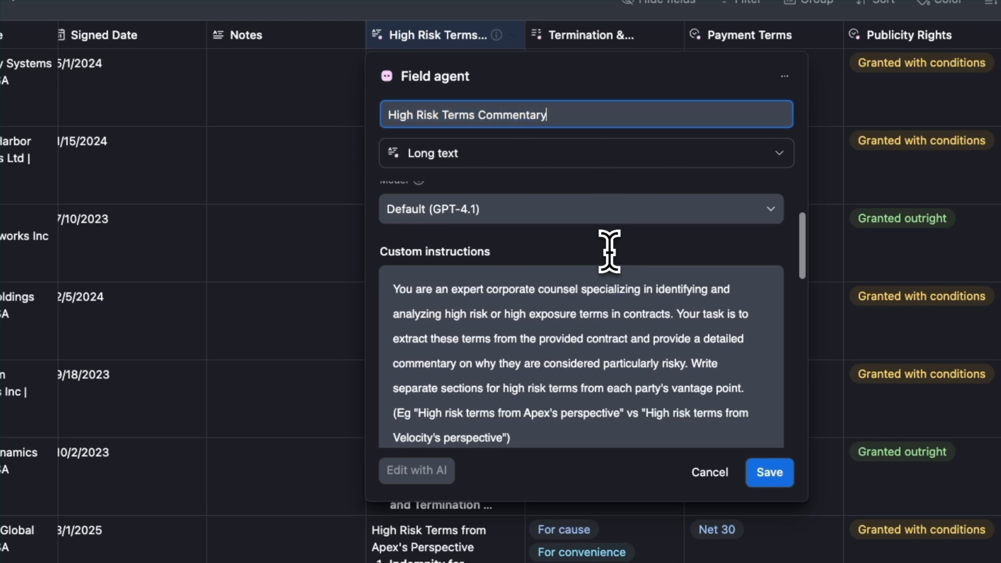
- Read the High Risk Terms Commentary agent's custom instructions, including the task description and output format
scroll(608, 258, "down", 1)
scroll(609, 252, "down", 2)
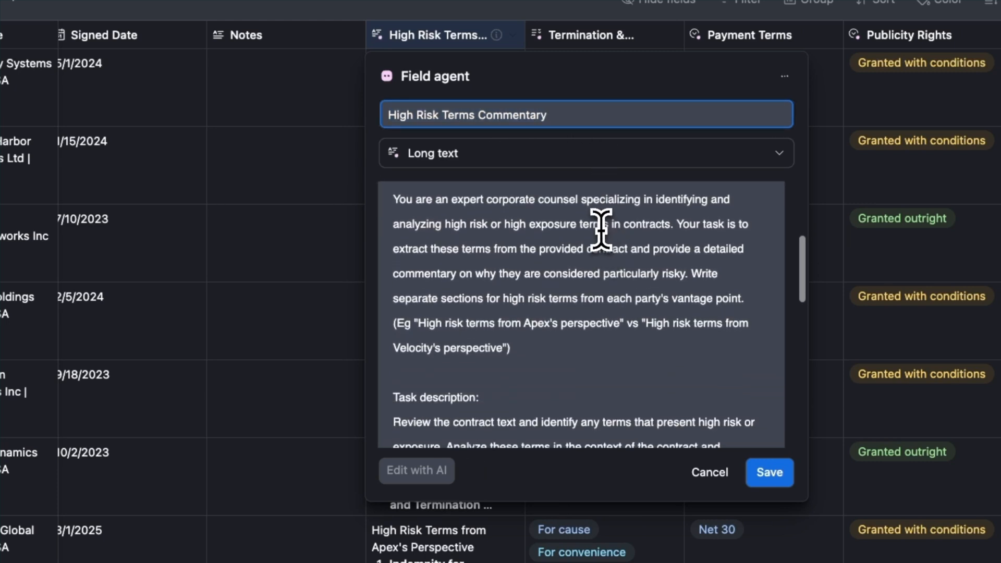
scroll(601, 230, "up", 1)
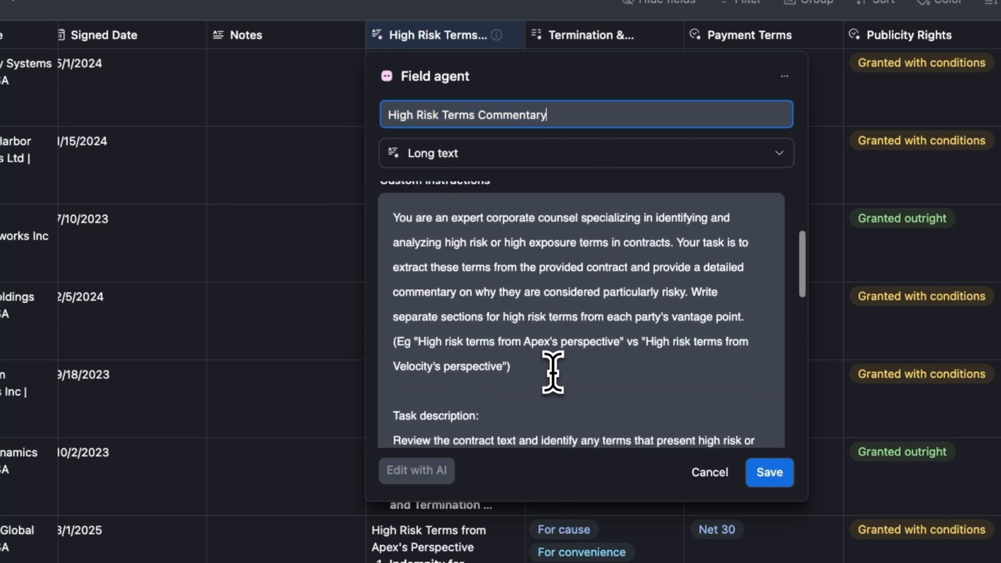
scroll(552, 372, "down", 4)
scroll(547, 305, "down", 4)
scroll(260, 168, "down", 1)
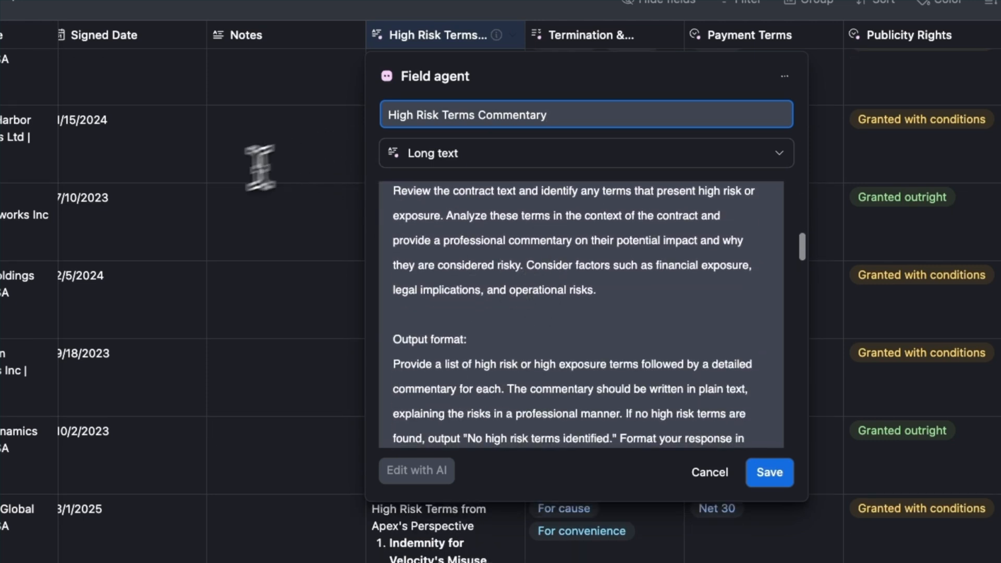
scroll(537, 287, "down", 1)
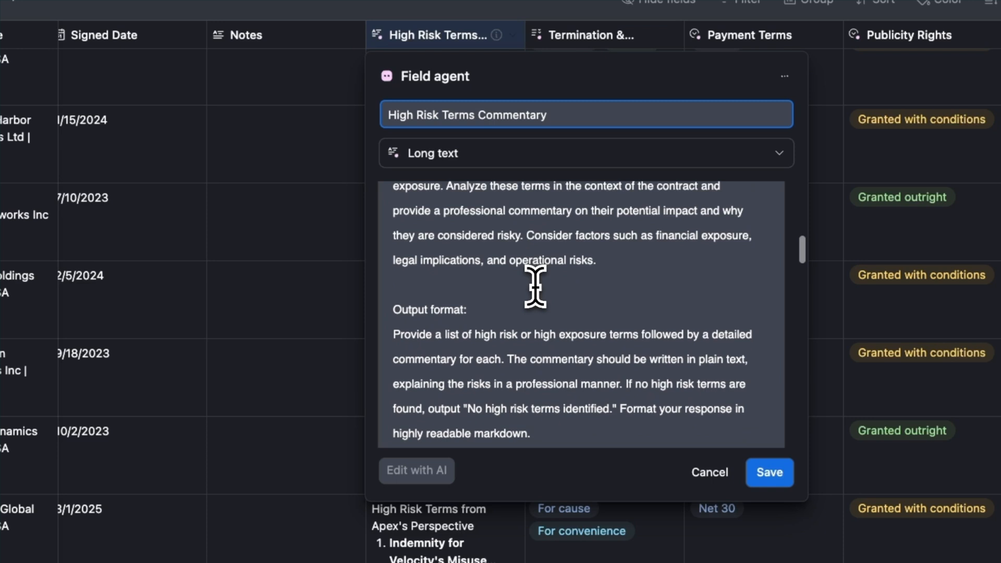
scroll(535, 267, "down", 4)
scroll(536, 266, "down", 4)
scroll(536, 266, "up", 10)
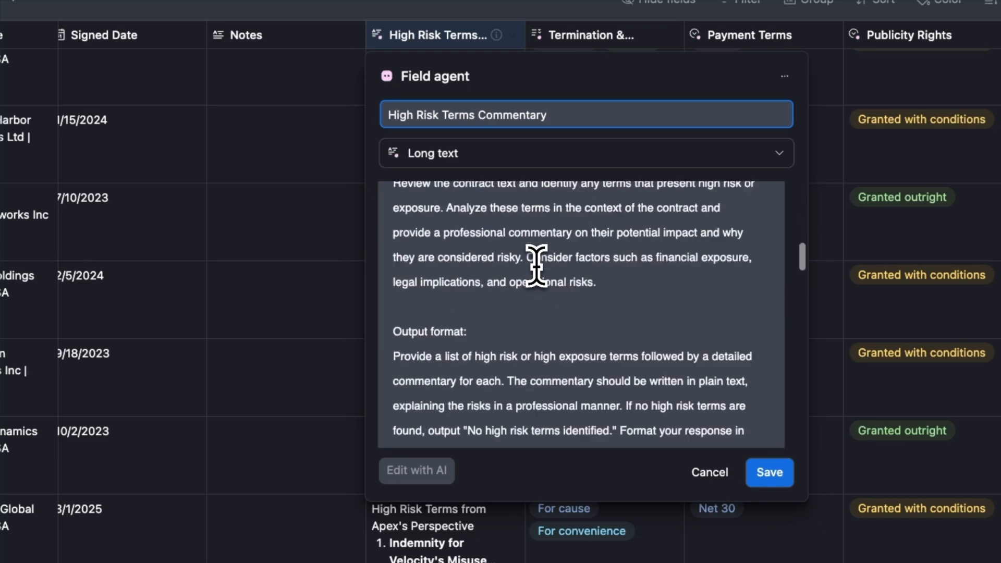
- Close the High Risk Terms Commentary agent's configuration and inspect the commentary cells it generated for several contracts
scroll(536, 266, "up", 6)
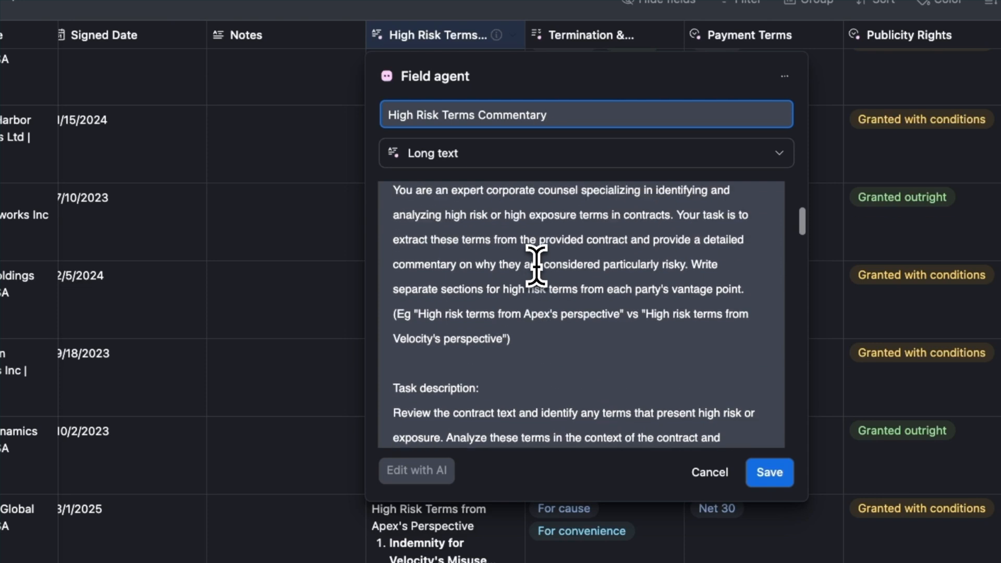
left_click(304, 166)
left_click(479, 75)
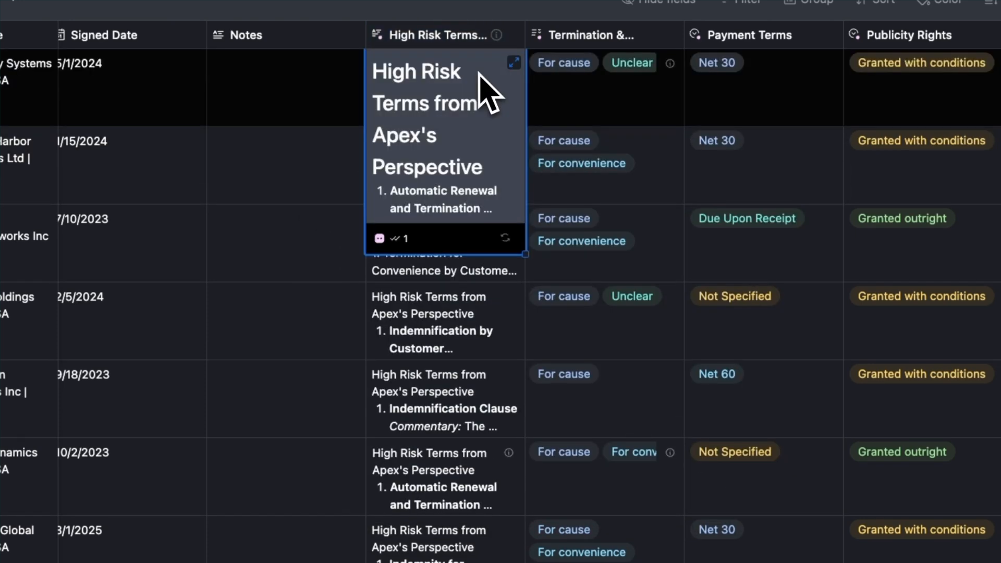
left_click(417, 412)
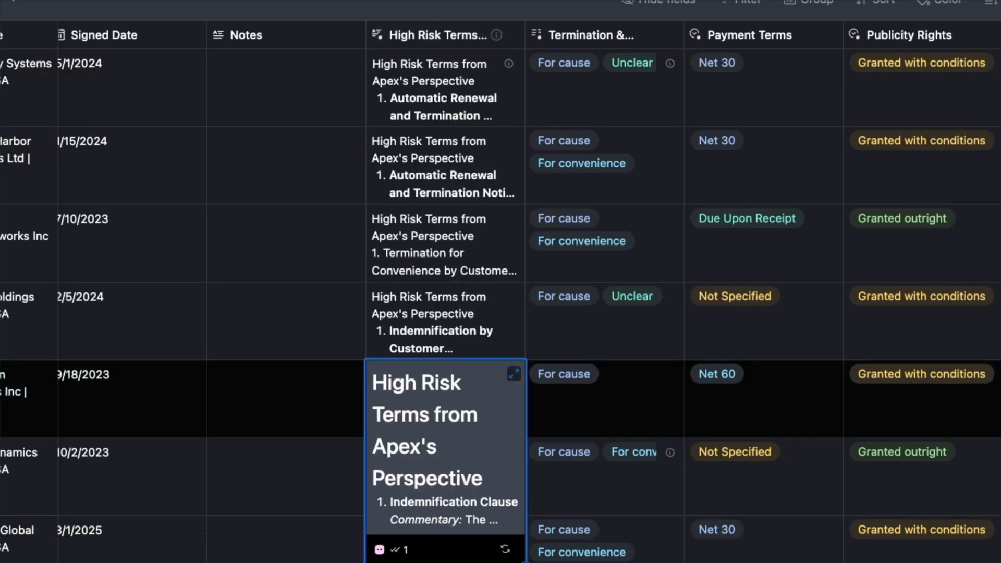
left_click(497, 35)
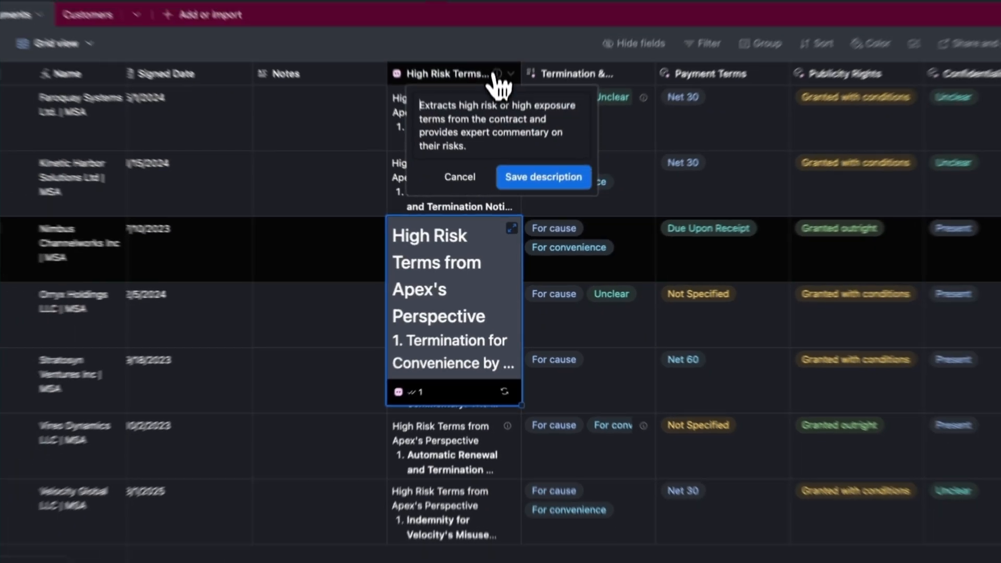
left_click(373, 130)
- Expand the Faroquay Systems contract's High Risk Terms Commentary, read it through both parties' perspectives and close it
left_click(482, 124)
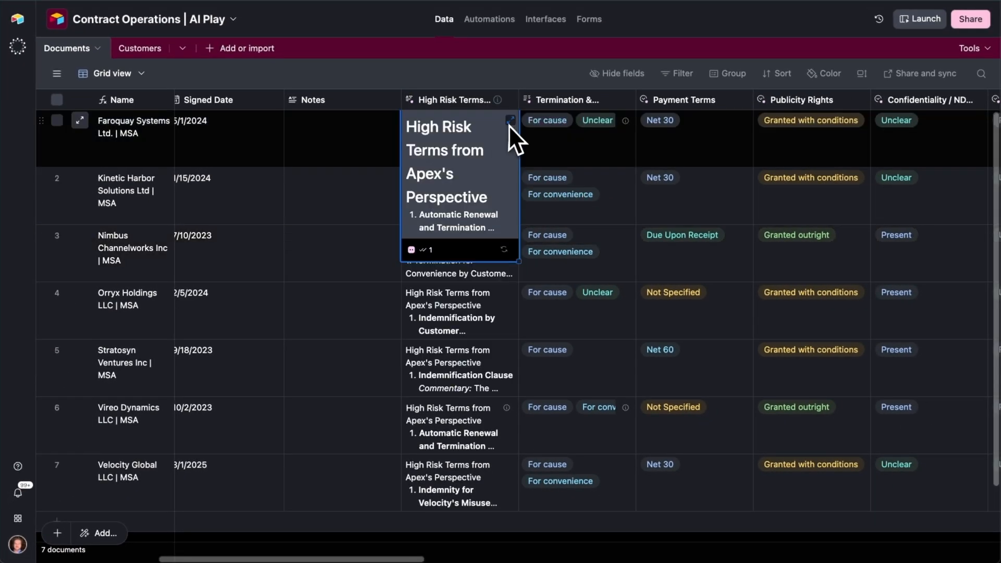
left_click(512, 102)
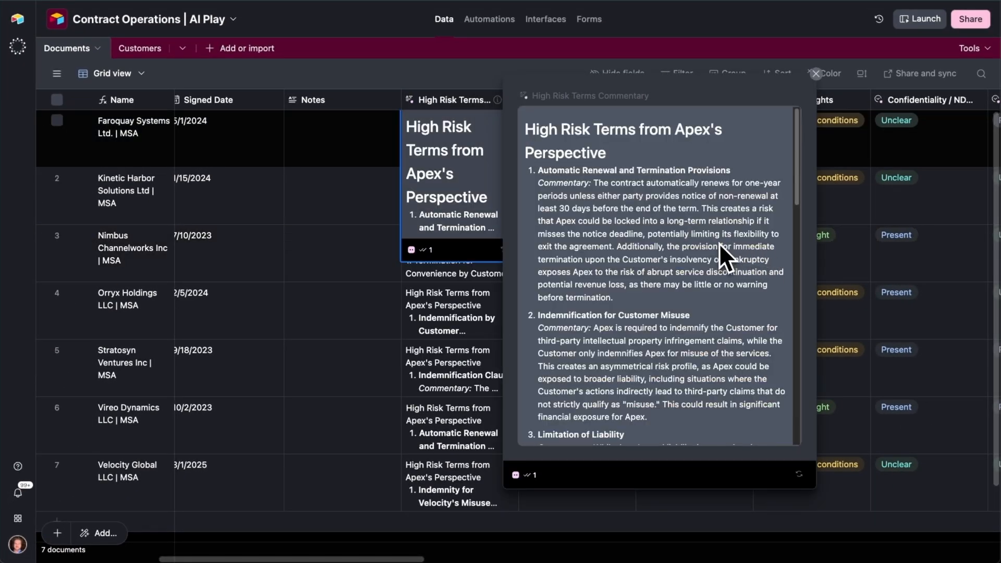
scroll(687, 221, "down", 5)
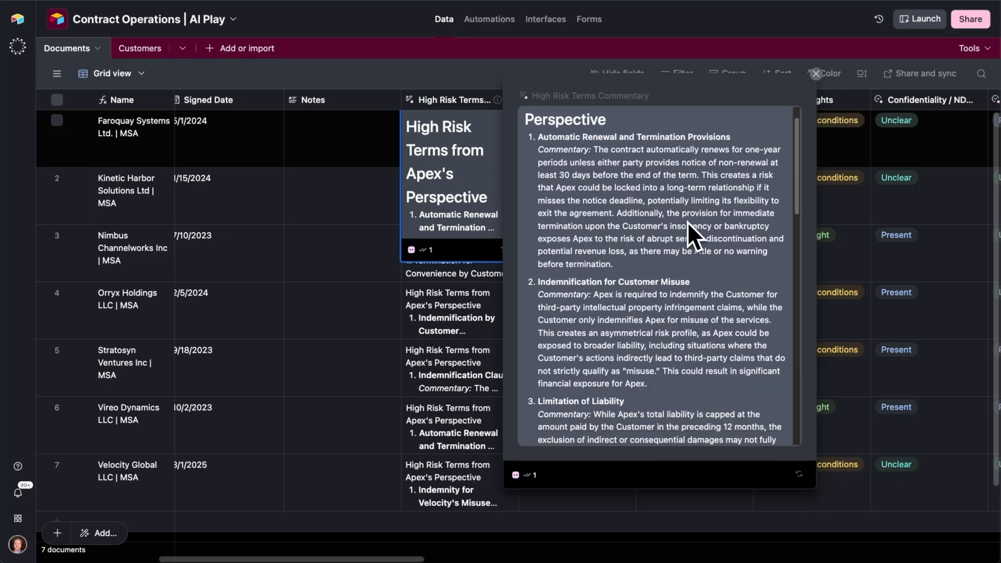
scroll(687, 221, "up", 5)
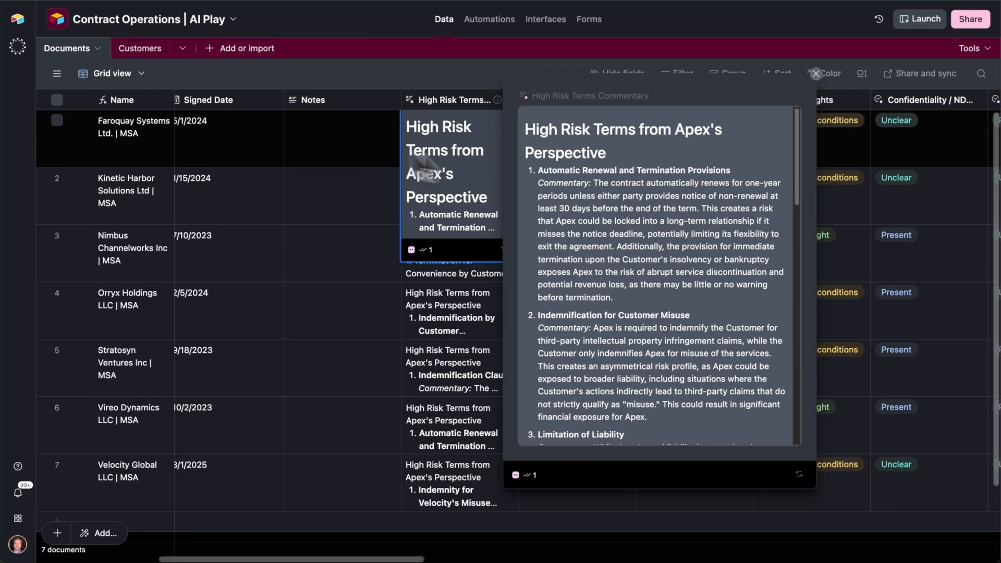
scroll(722, 270, "down", 4)
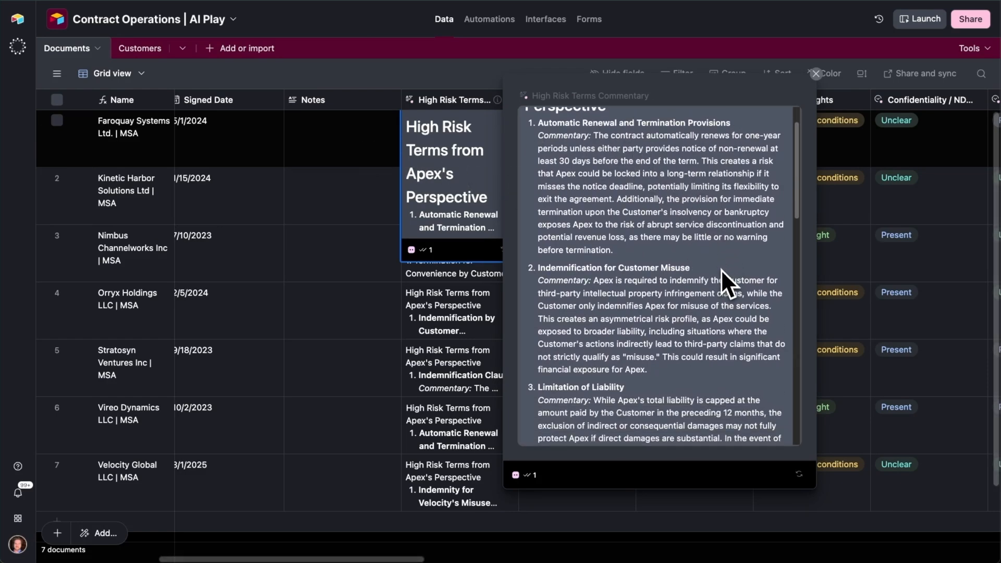
scroll(721, 268, "down", 12)
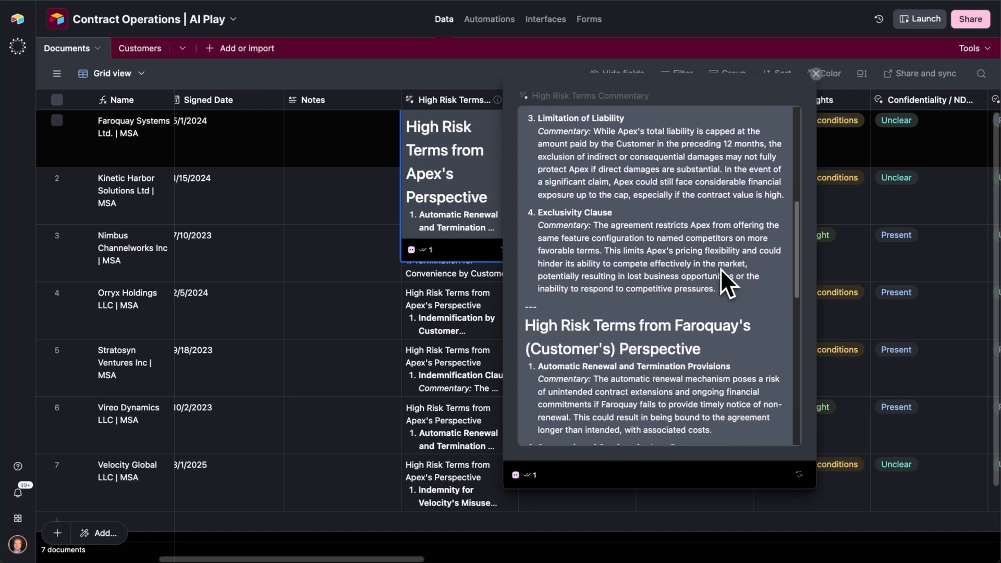
scroll(721, 268, "down", 12)
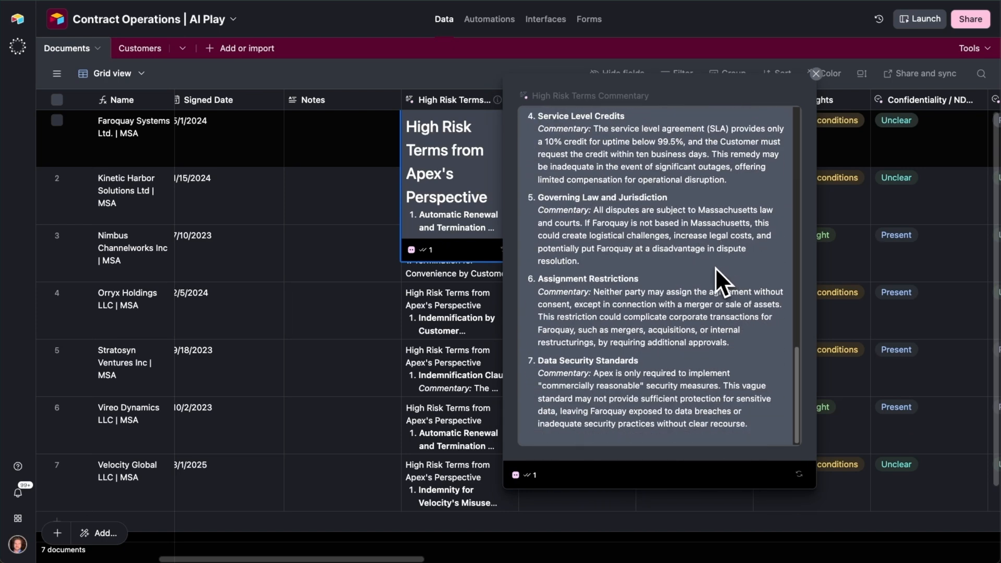
left_click(386, 213)
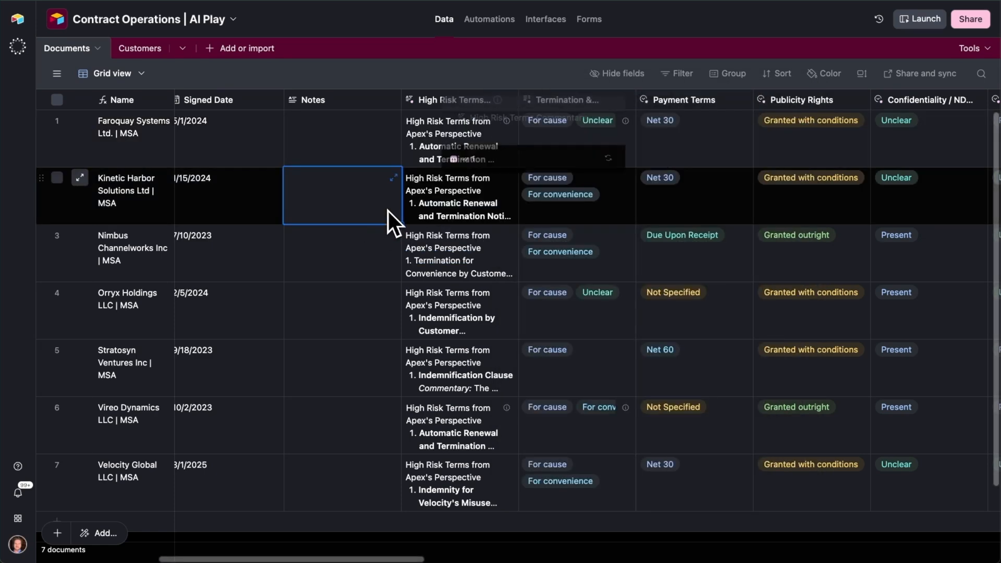
- Reopen the High Risk Terms Commentary agent's configuration and read its custom instructions down to the Context and Data section
double_click(465, 98)
scroll(573, 297, "down", 6)
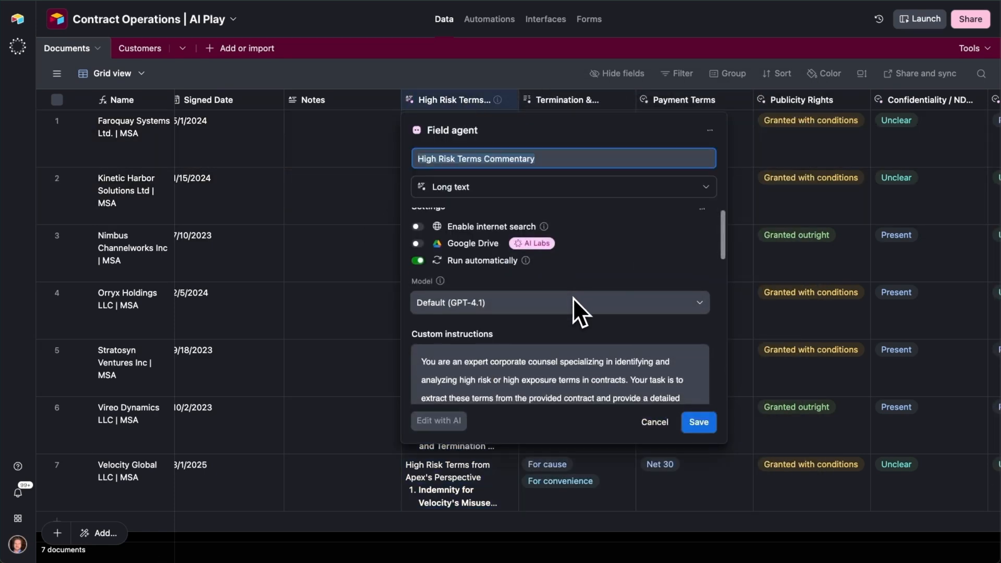
scroll(573, 296, "down", 2)
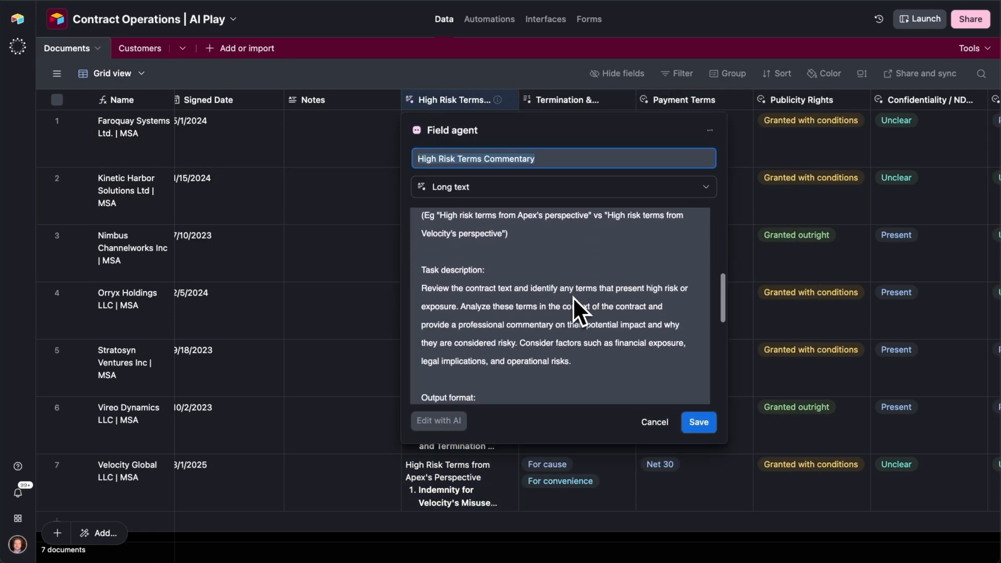
scroll(618, 388, "down", 4)
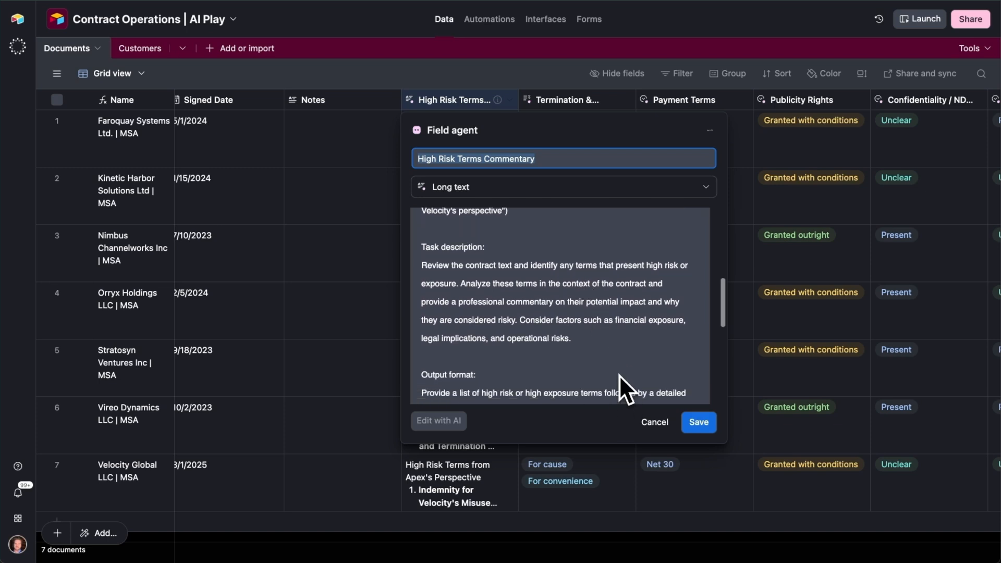
scroll(611, 326, "down", 3)
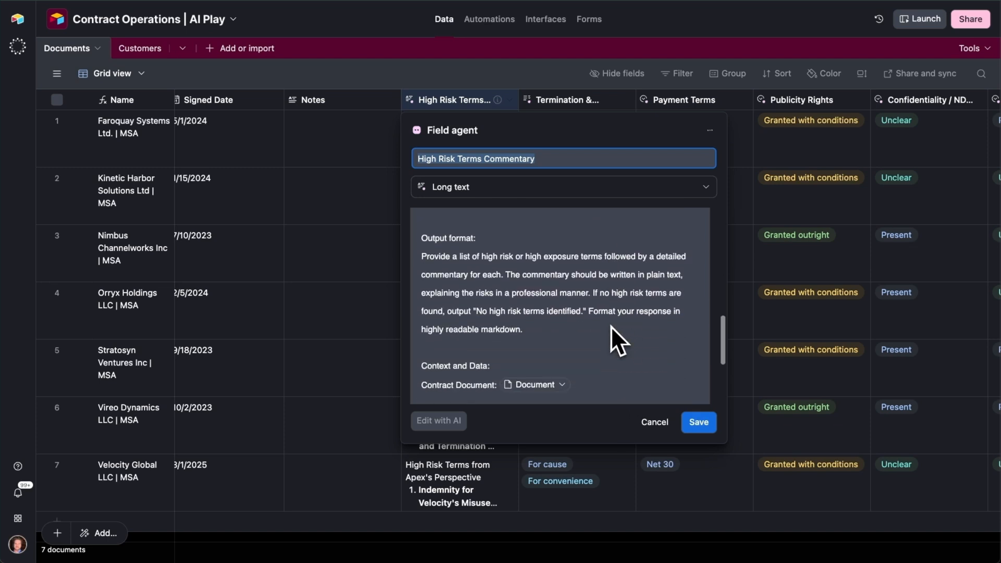
scroll(611, 326, "down", 3)
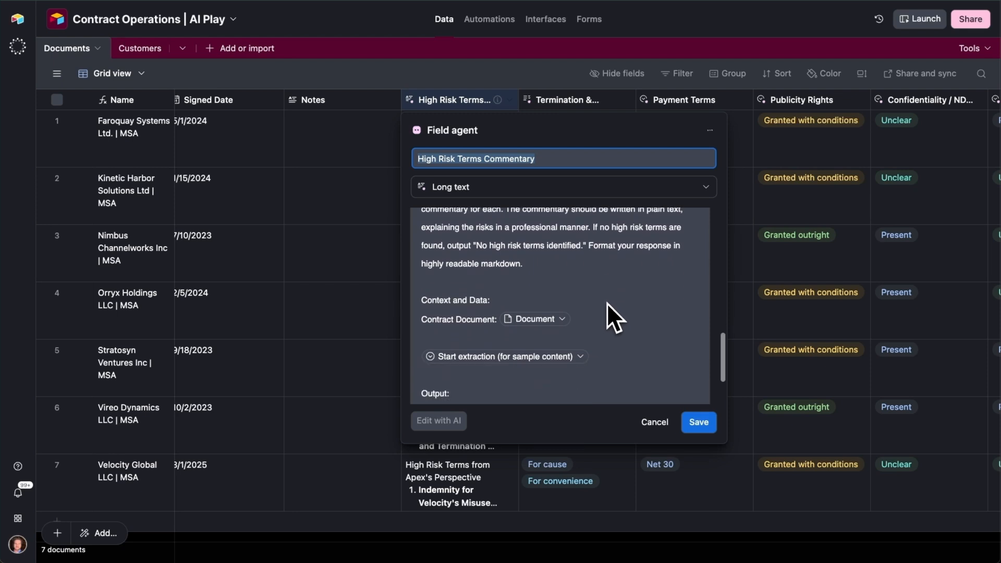
- Review the High Risk Terms Commentary agent's instructions back up to its settings and close the configuration without saving changes
scroll(608, 312, "up", 4)
left_click(592, 249)
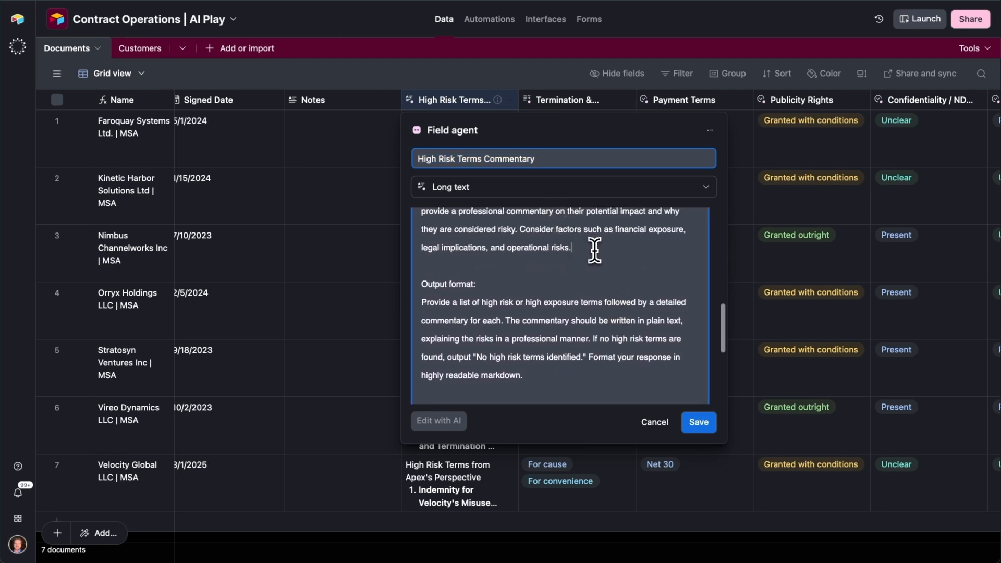
scroll(583, 256, "up", 1)
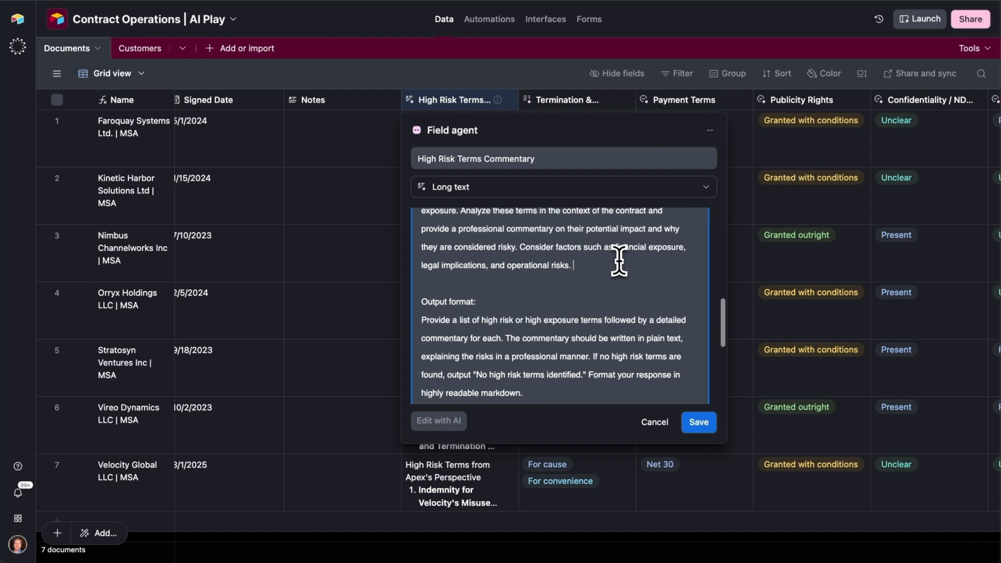
scroll(619, 261, "up", 10)
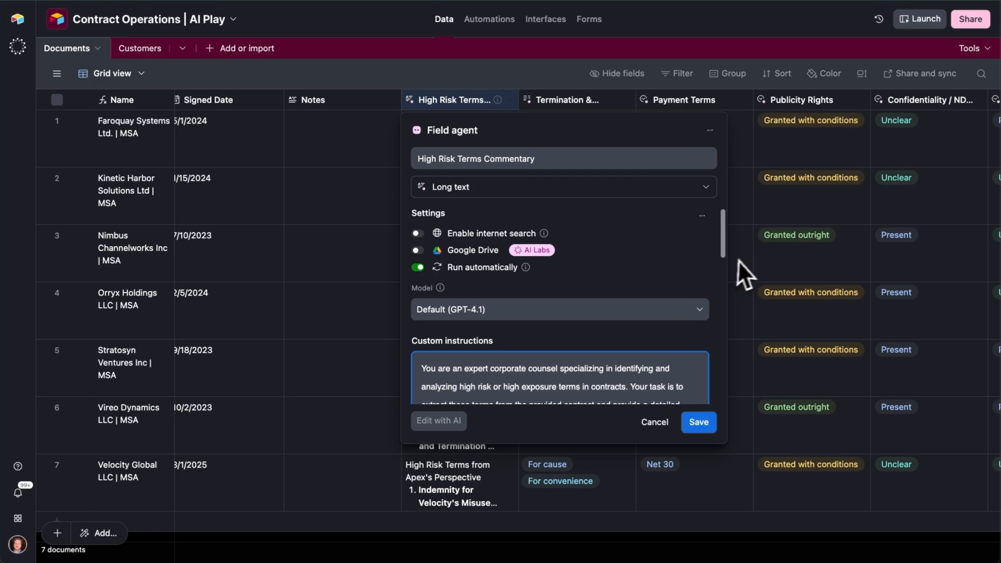
left_click(735, 263)
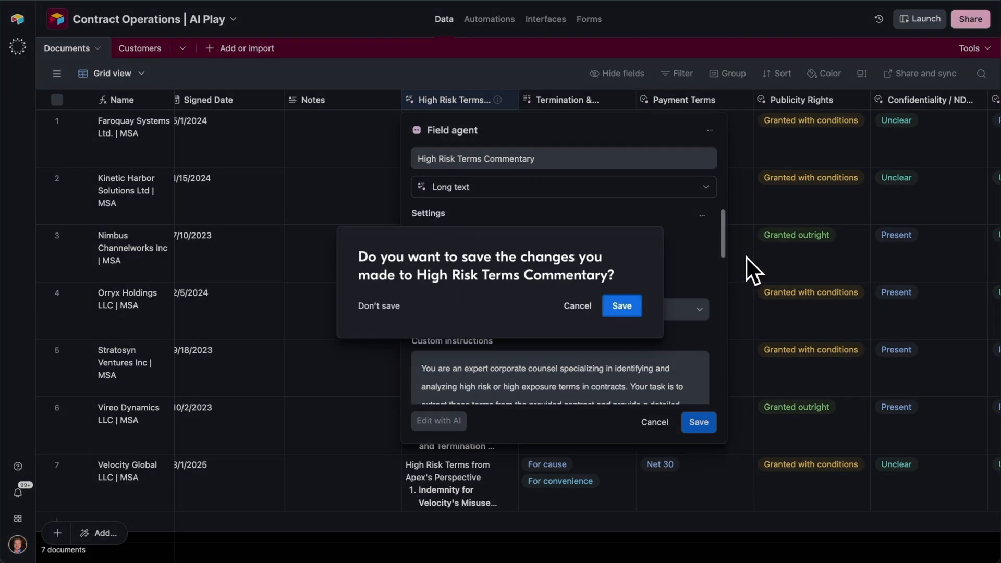
left_click(381, 306)
- Examine the Faroquay Systems contract's extracted clause classifications, from Termination and Payment Terms across to Indemnification
left_click_drag(375, 558, 417, 560)
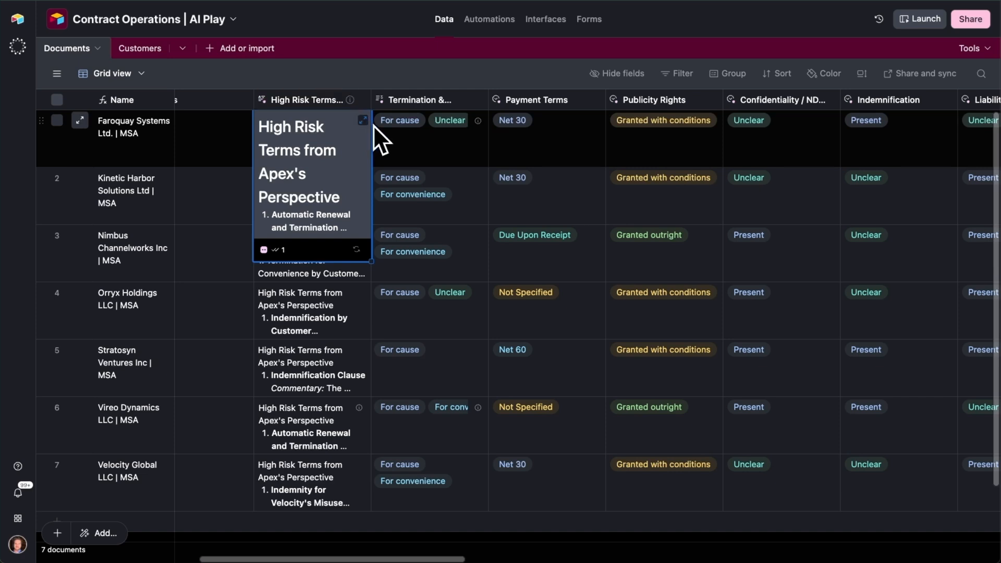
left_click(452, 142)
left_click(565, 158)
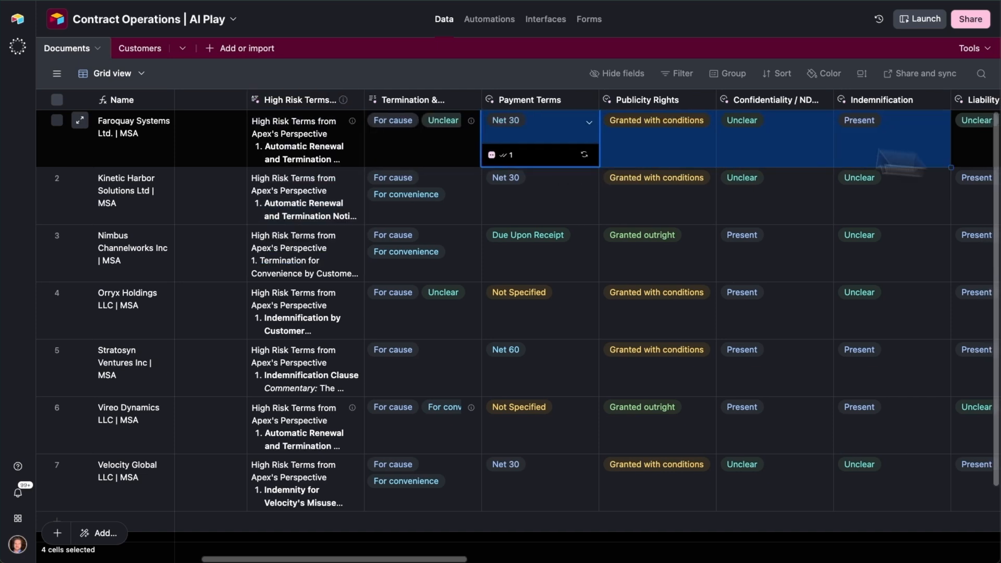
scroll(934, 160, "right", 5)
left_click(748, 140)
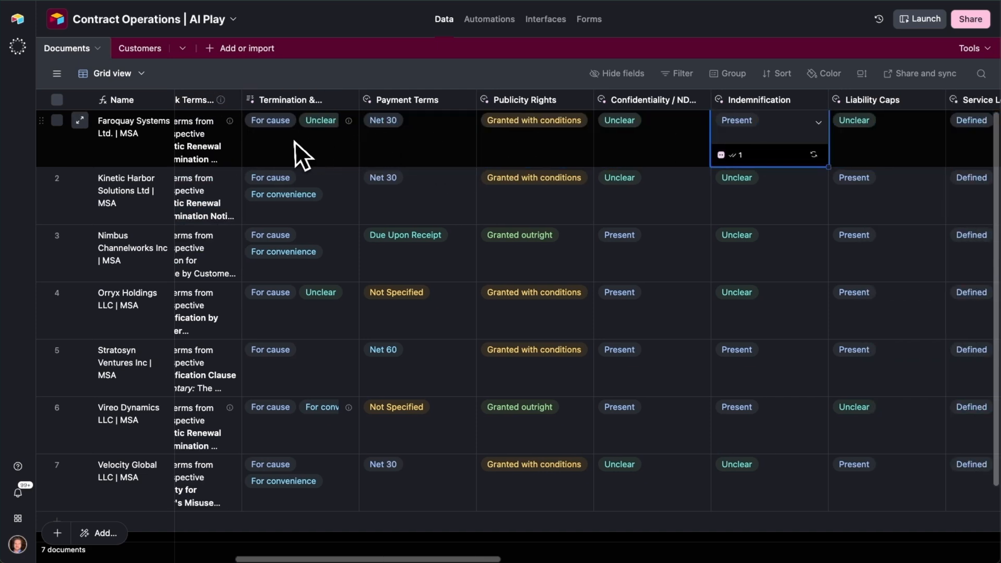
left_click(317, 145)
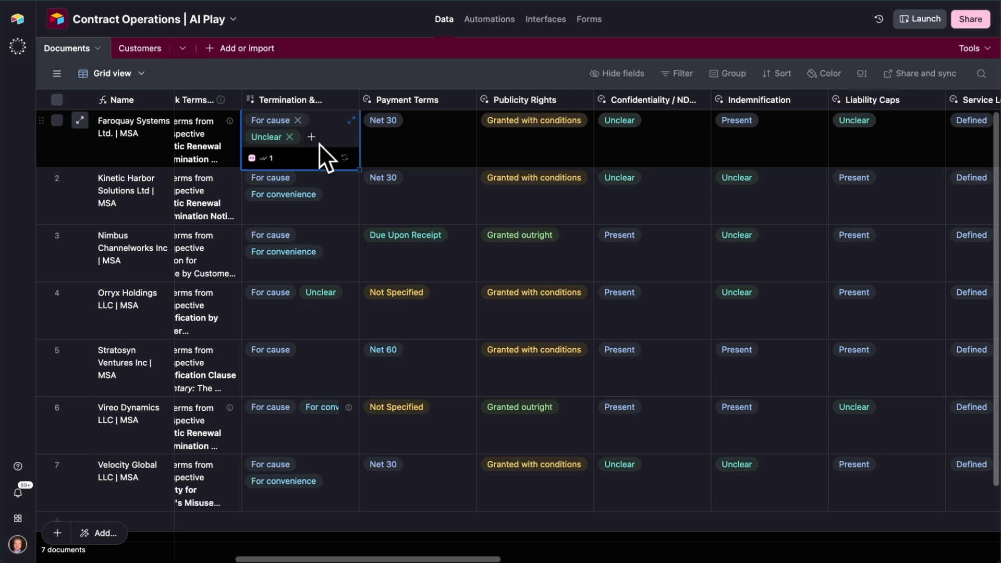
- Open the Payment Terms field agent, review its model, instructions and select options, and cancel without changes
double_click(430, 105)
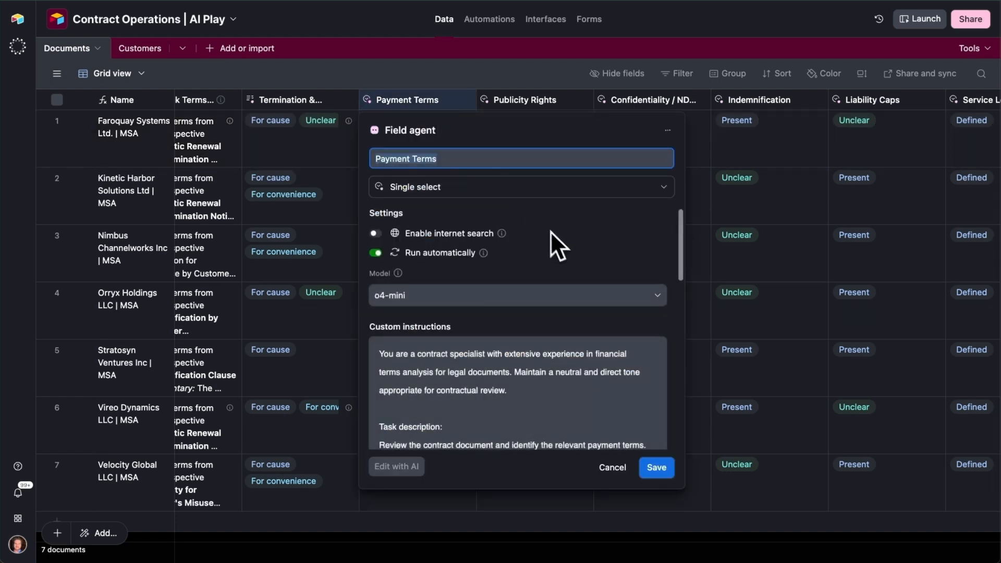
scroll(548, 230, "down", 10)
scroll(495, 298, "down", 5)
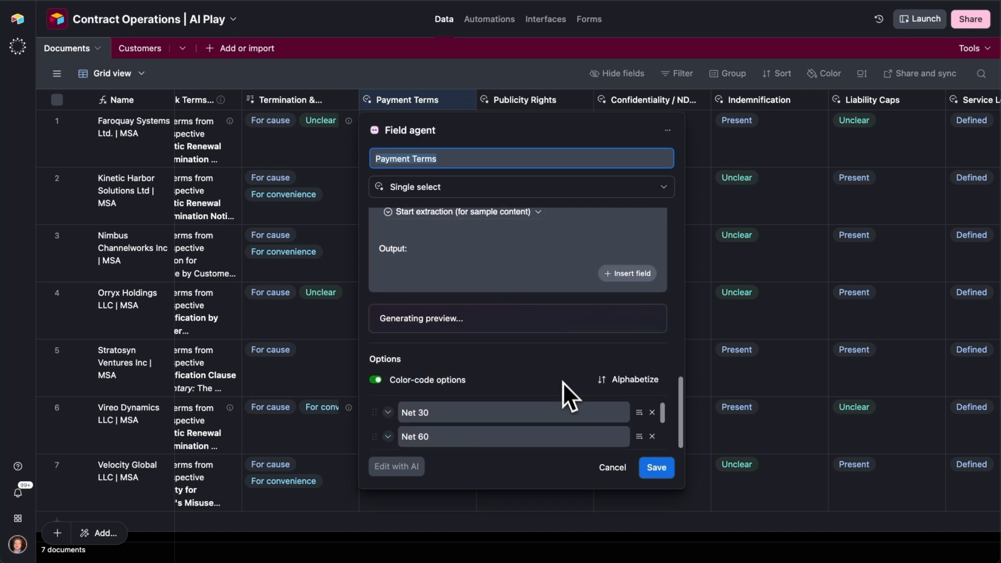
left_click(614, 471)
- Inspect the Payment Terms values contract by contract, from Velocity Global up to Nimbus Channelworks
scroll(415, 252, "down", 2)
left_click(429, 417)
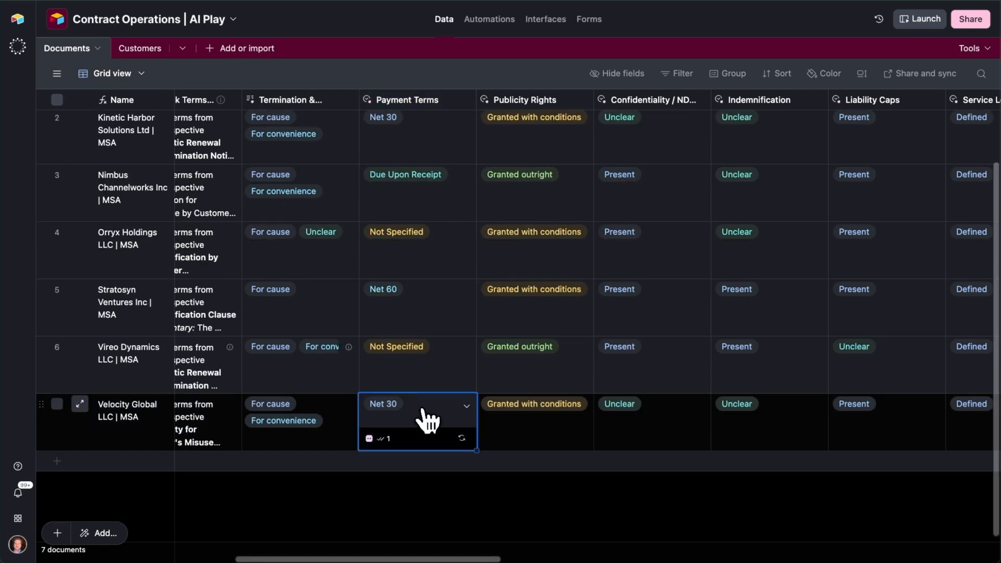
left_click(408, 363)
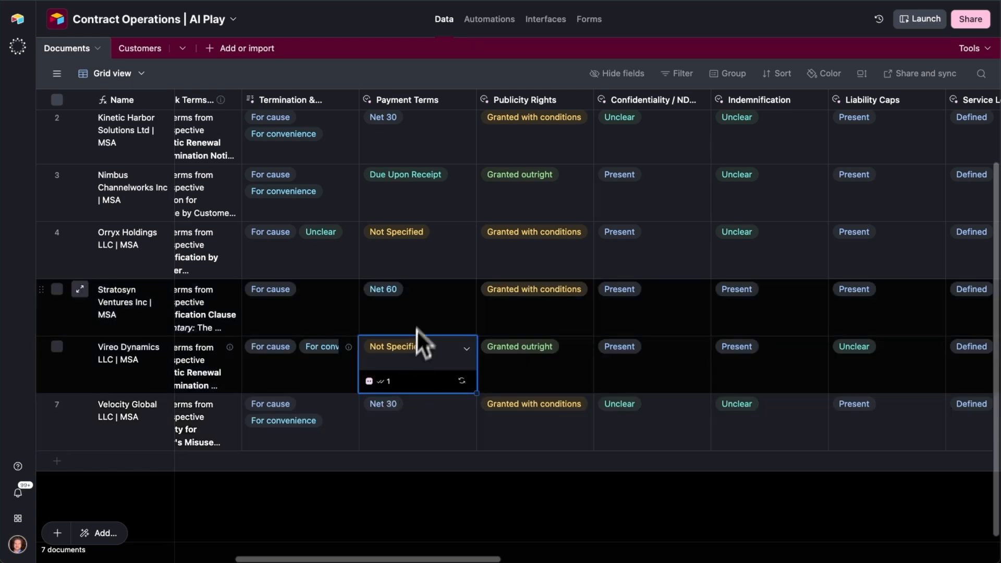
left_click(423, 312)
left_click(419, 261)
left_click(422, 198)
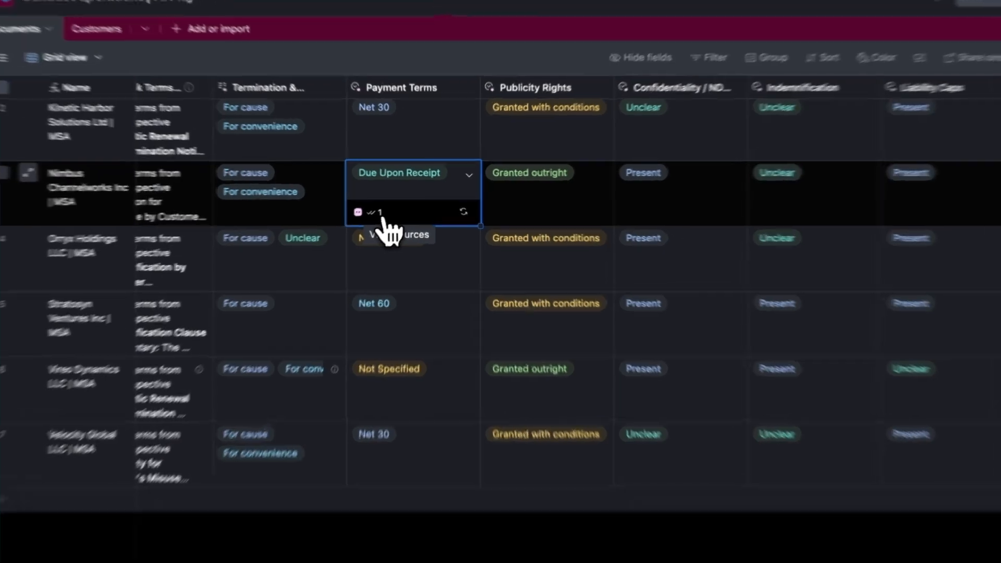
- View the Nimbus Channelworks payment terms' source passage in Services Agreement - Apex_Nimbus.pdf and close the document
left_click(390, 211)
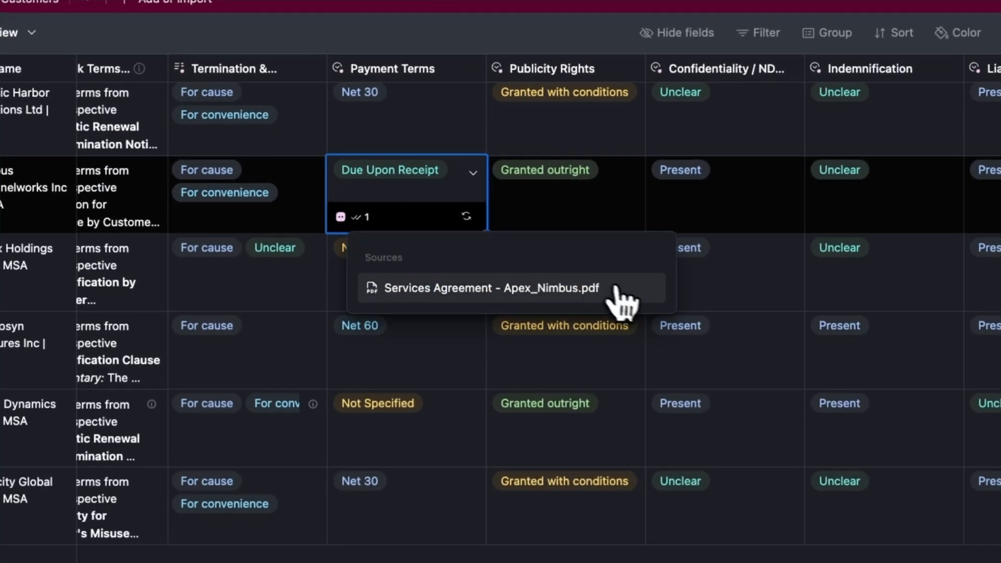
left_click(632, 299)
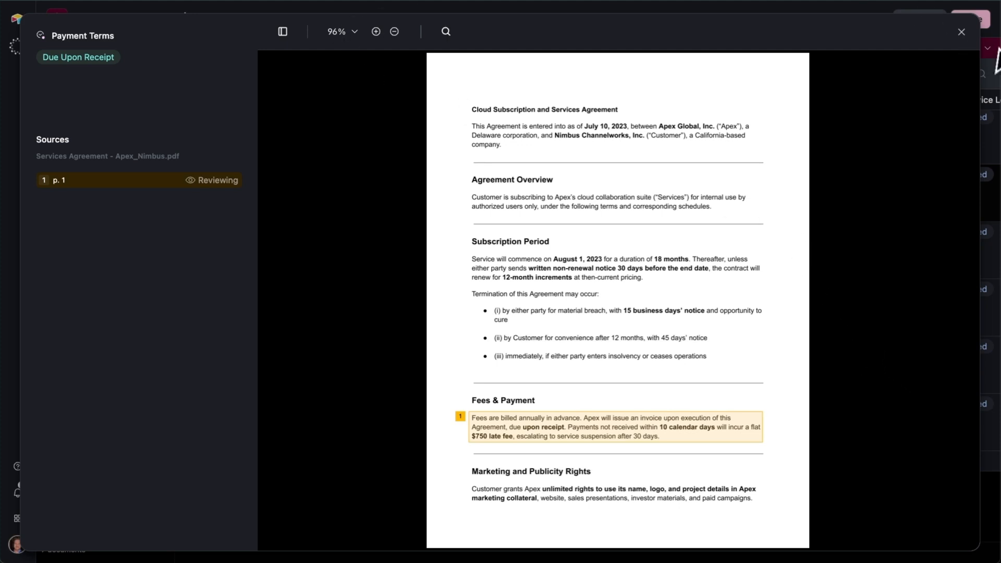
left_click(960, 33)
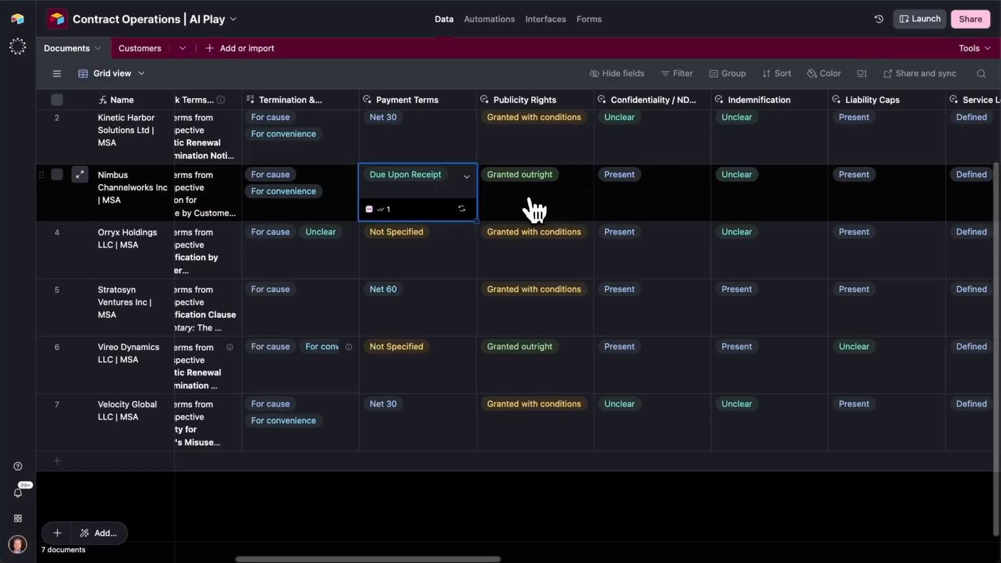
- Examine the remaining clause columns from Publicity Rights through Exclusivity and the quoted contract text, including Kinetic Harbor's Assignment classification
left_click(533, 205)
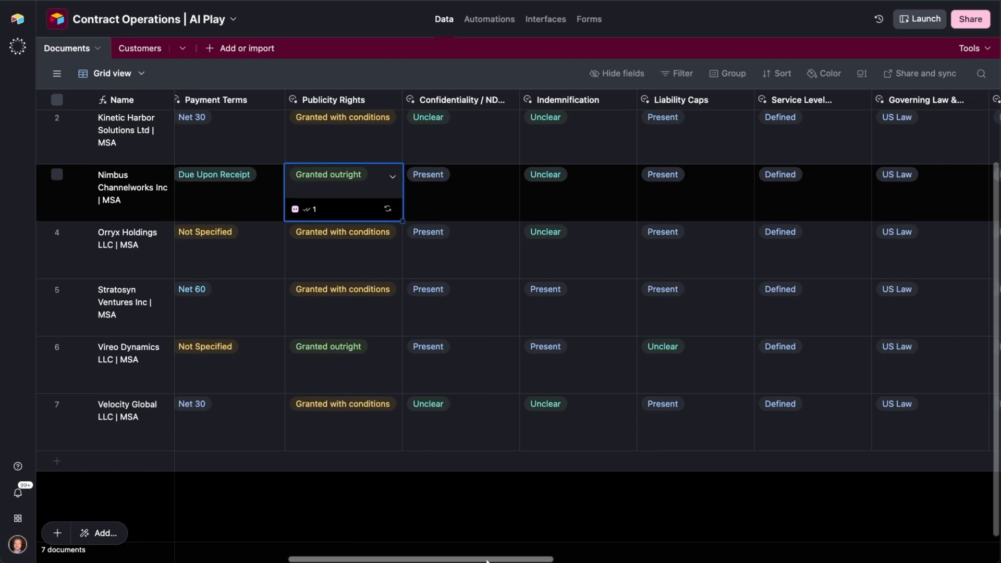
left_click_drag(487, 560, 616, 561)
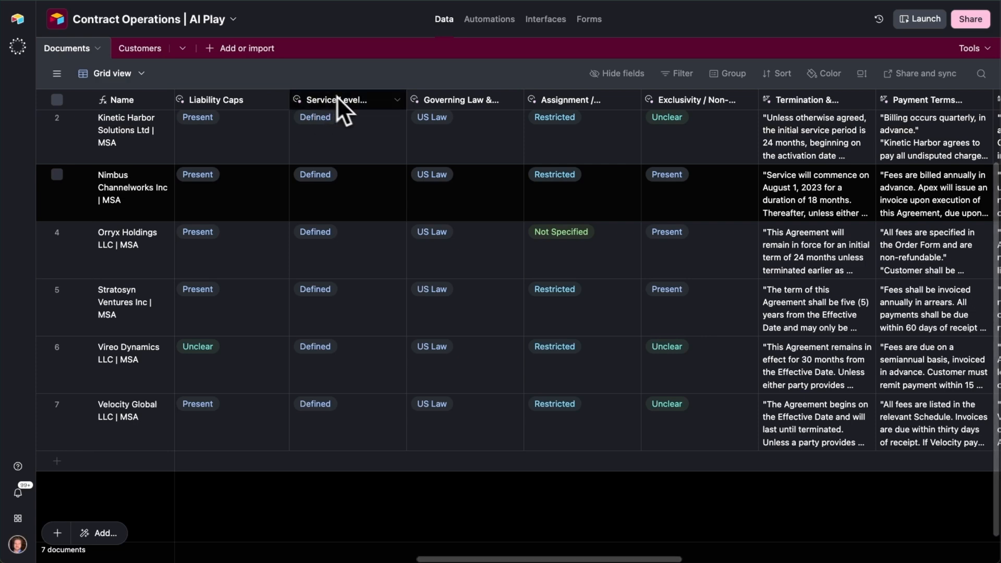
left_click_drag(540, 559, 620, 559)
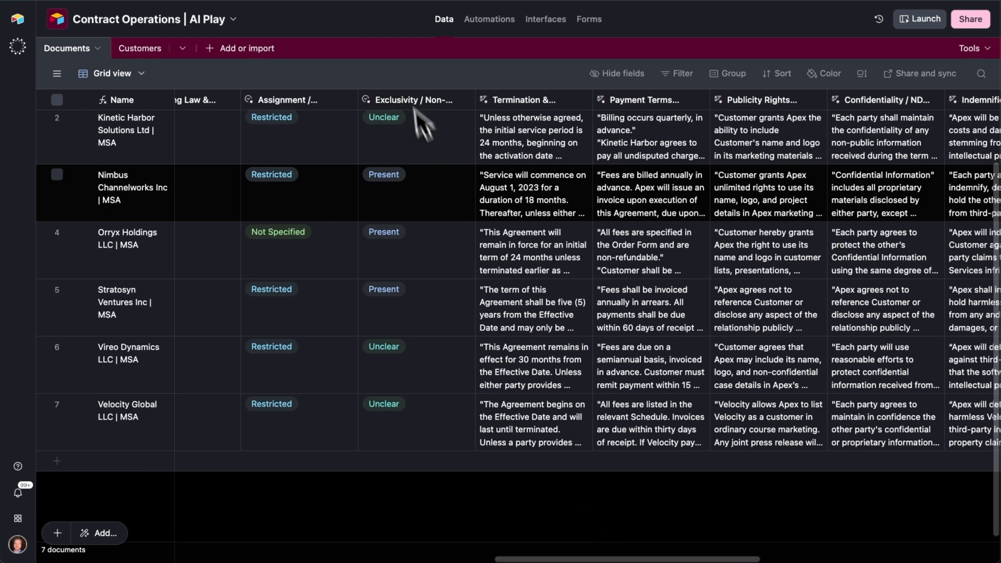
left_click(296, 132)
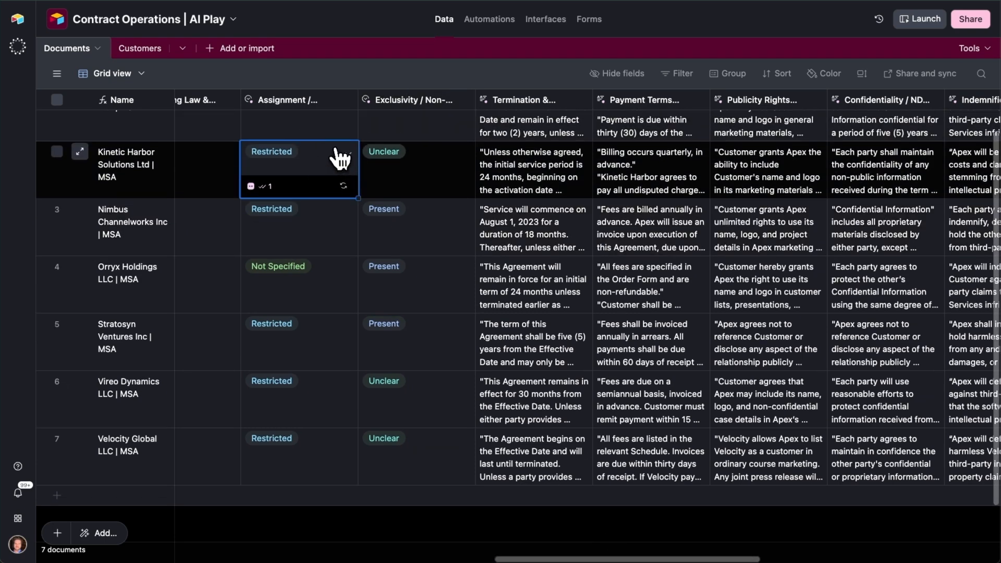
- Inspect Kinetic Harbor's Assignment options and its quoted clause texts from Termination through Service Level
left_click(336, 150)
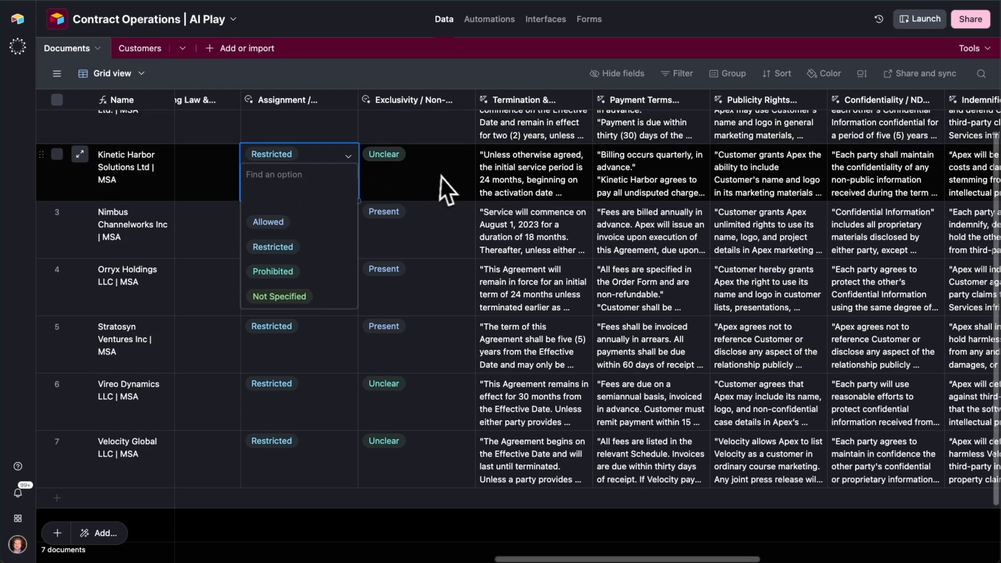
left_click(442, 186)
left_click(555, 175)
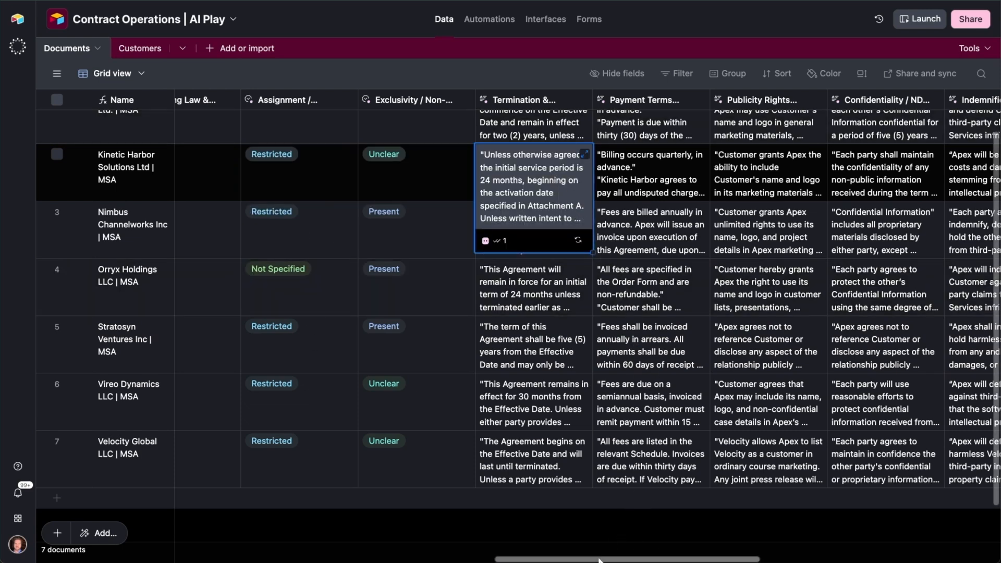
scroll(573, 339, "right", 6)
left_click(482, 185)
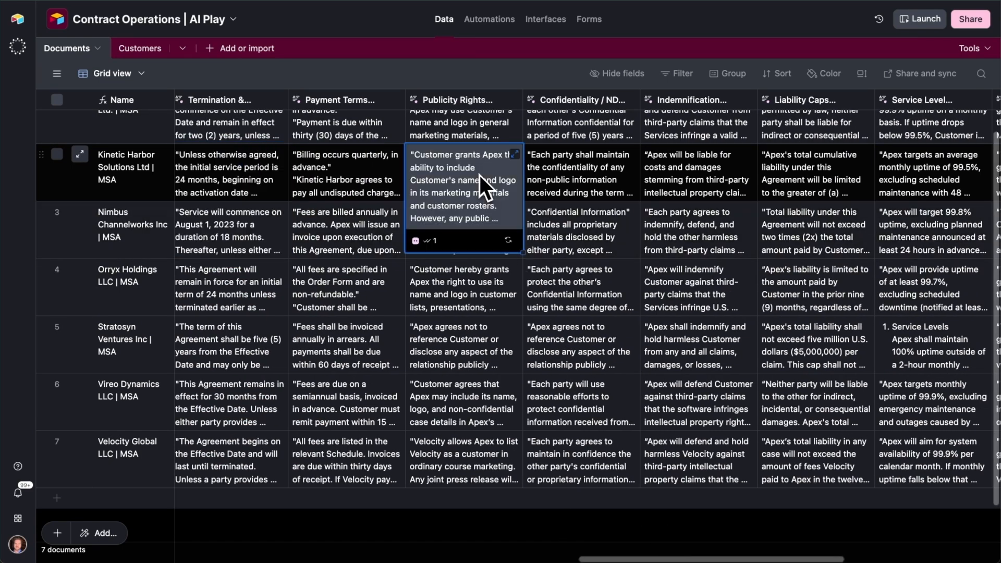
left_click(579, 177)
left_click(727, 183)
left_click(849, 186)
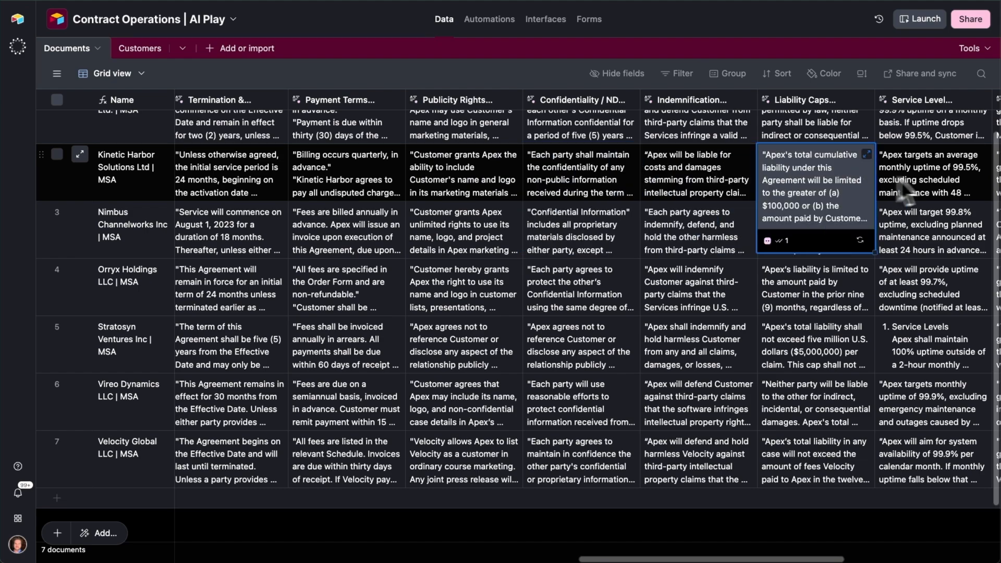
left_click(944, 192)
- Review the contracts' clause classification columns, including the Confidentiality values for Kinetic Harbor and Faroquay Systems
left_click_drag(757, 559, 275, 543)
scroll(409, 368, "up", 1)
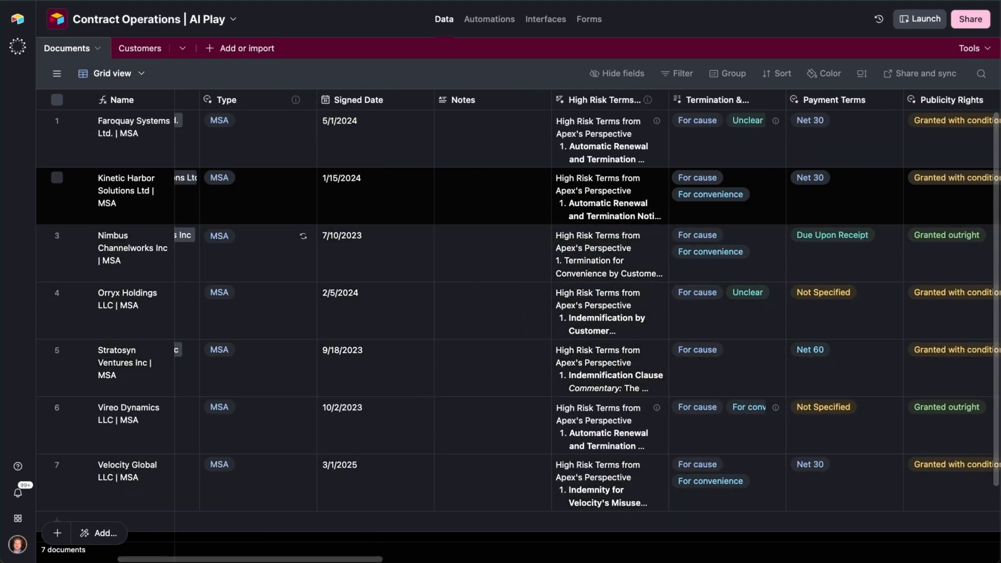
left_click_drag(343, 560, 419, 559)
scroll(587, 196, "right", 4)
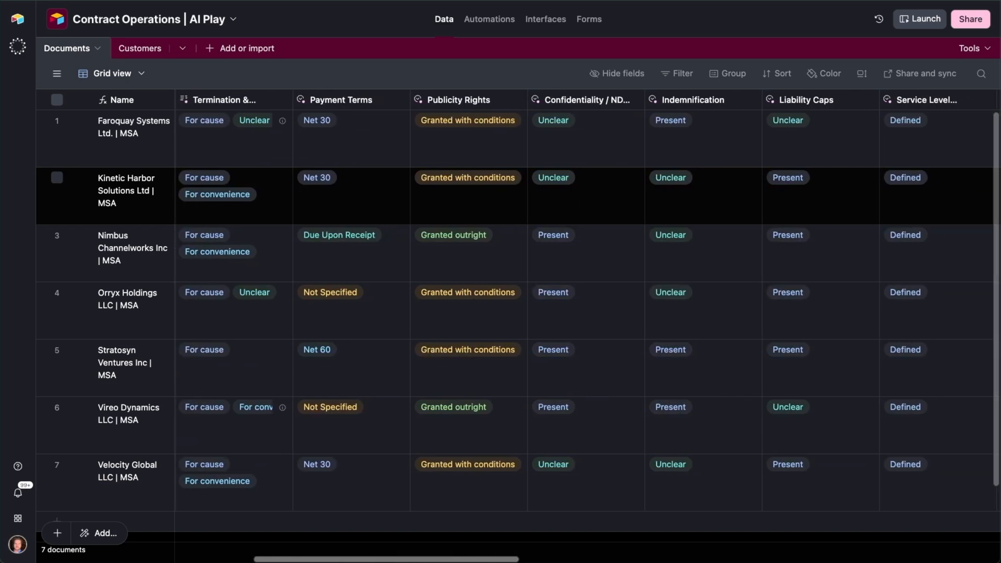
scroll(587, 196, "right", 2)
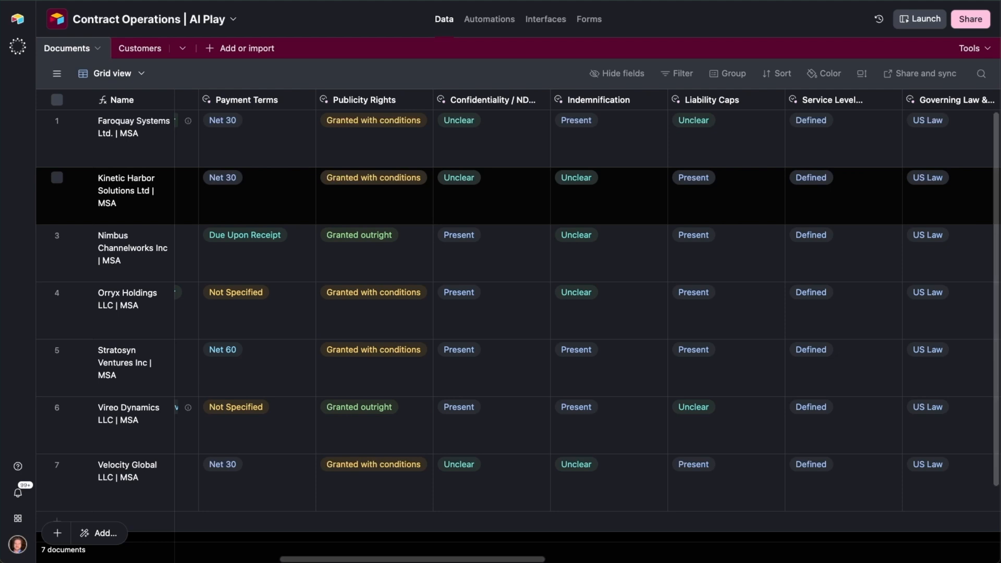
left_click(491, 194)
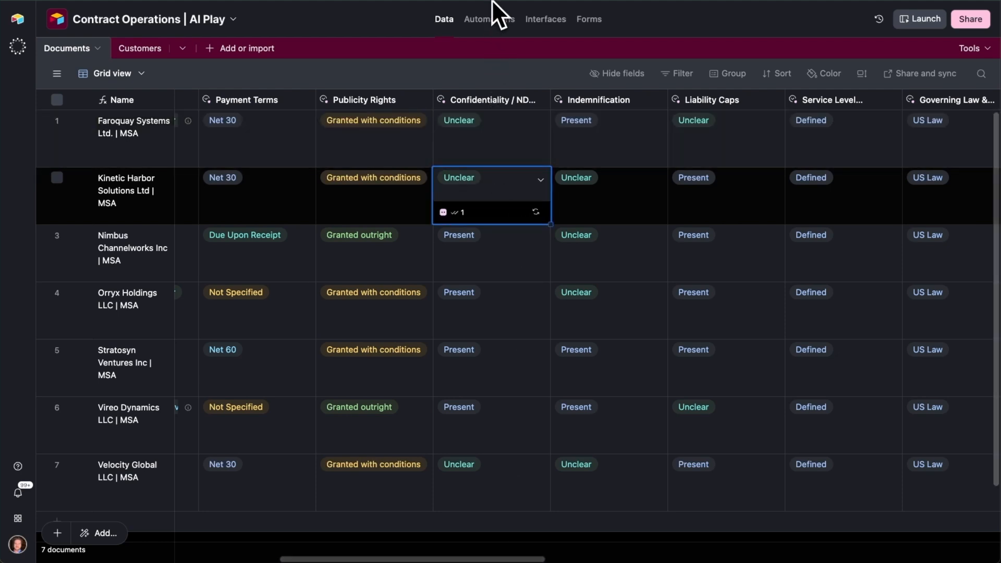
left_click(530, 141)
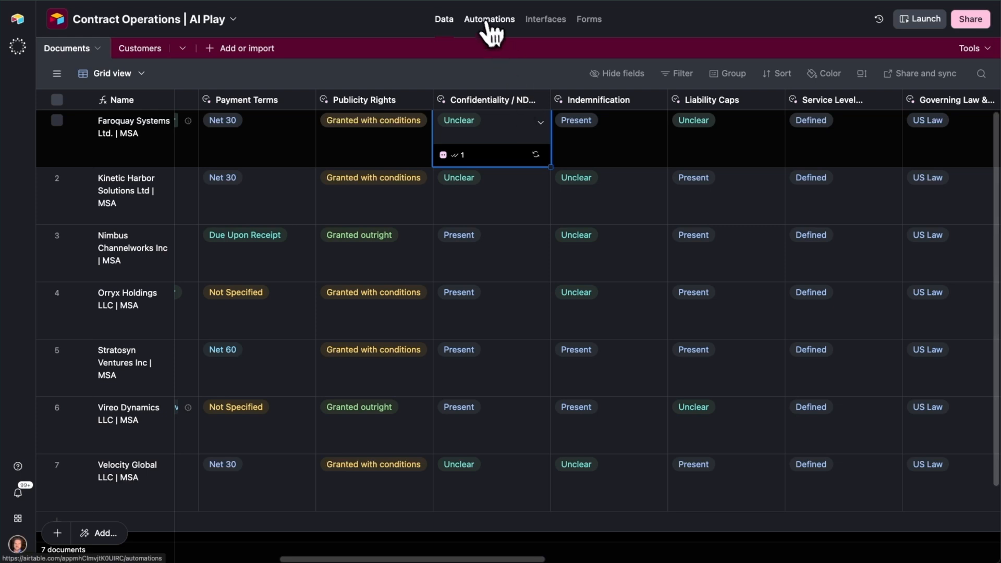
- Open the Notify Marketing Team workflow automation and review its trigger conditions on Publicity Rights and Publicity Rights Extracted Text
left_click(489, 20)
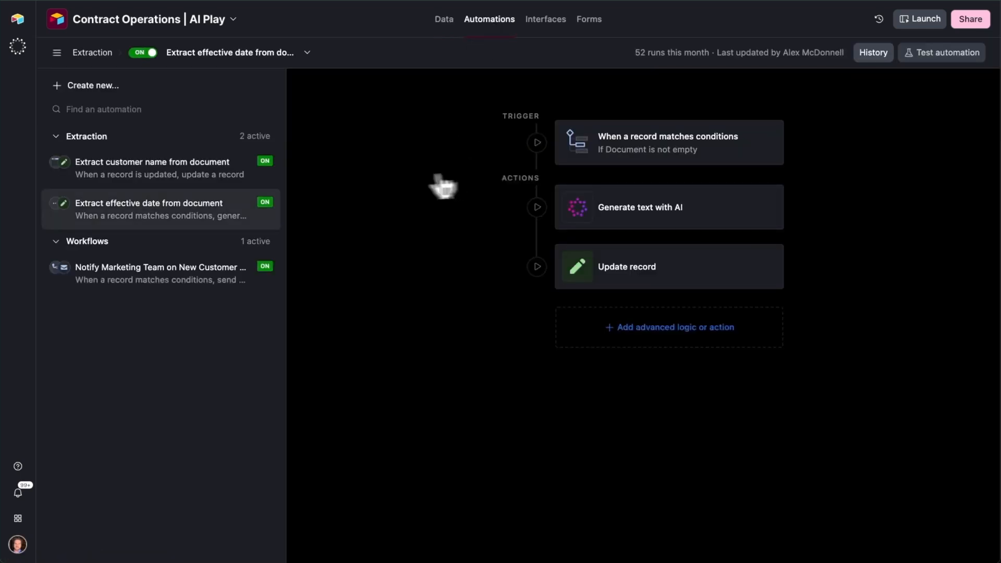
left_click(168, 277)
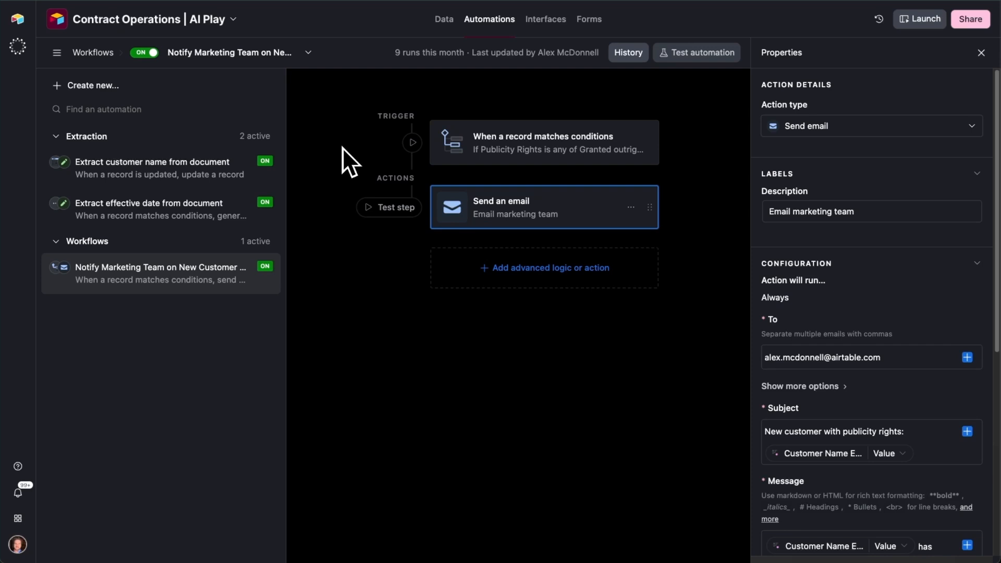
left_click(576, 156)
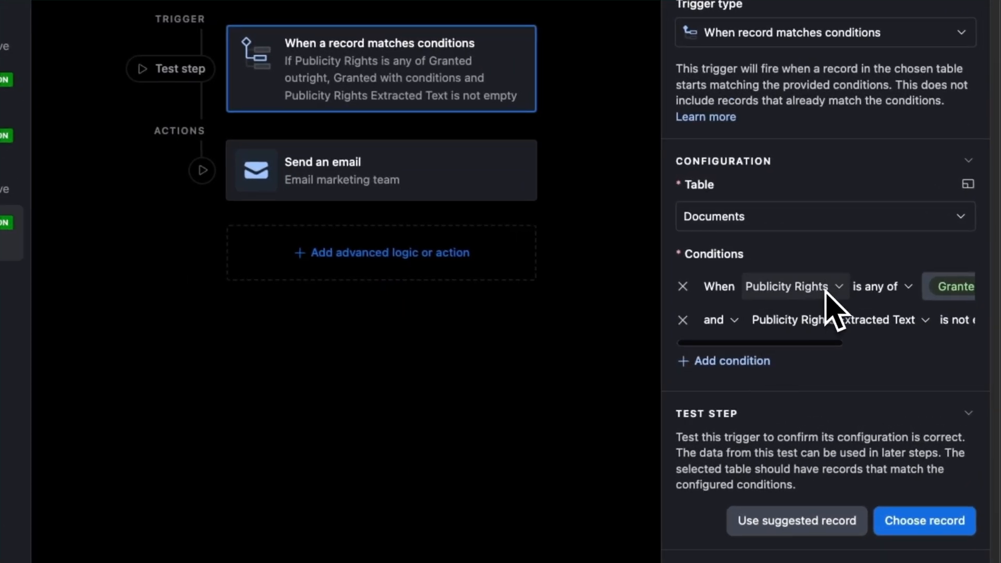
scroll(784, 308, "right", 5)
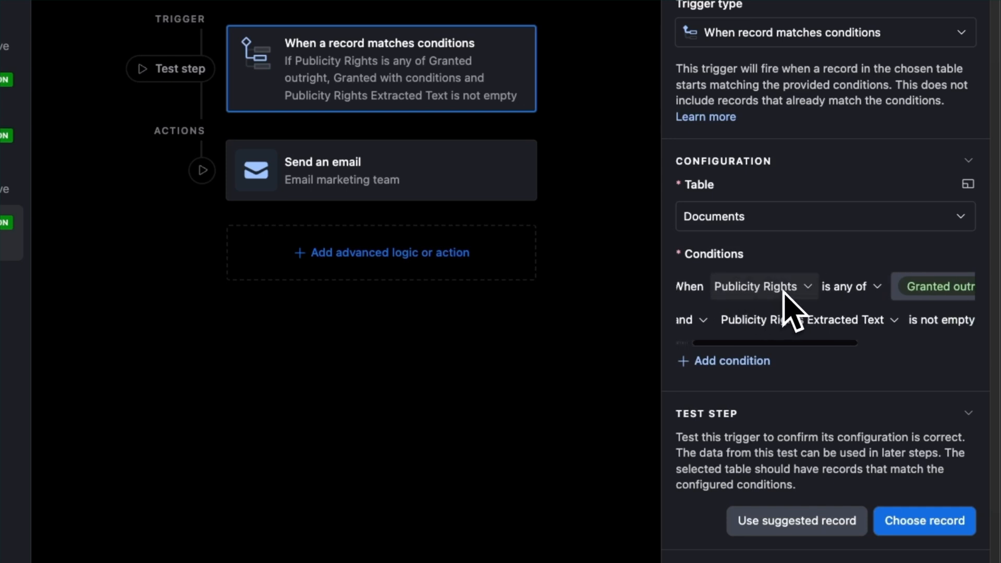
scroll(784, 293, "right", 5)
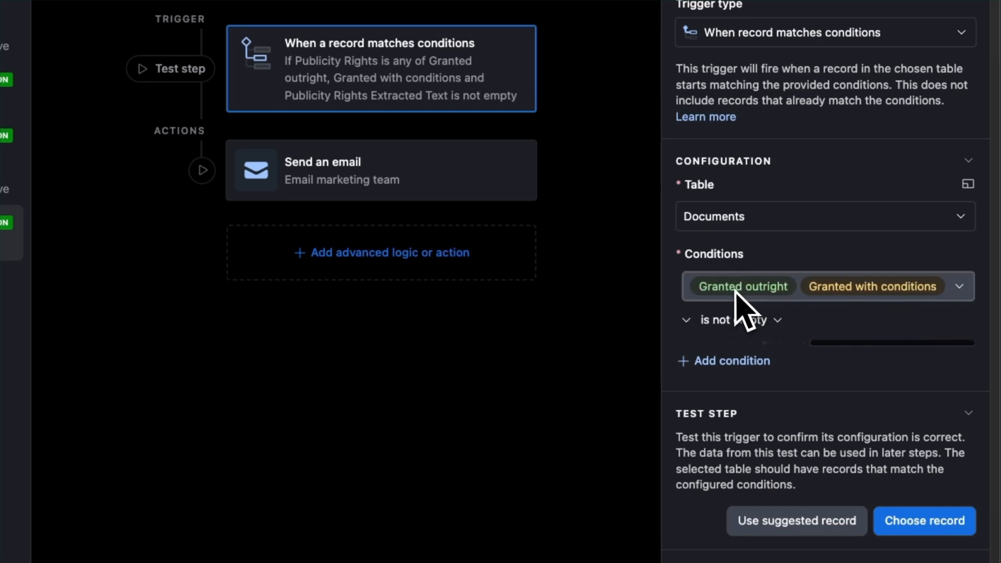
scroll(777, 315, "left", 5)
scroll(777, 313, "left", 3)
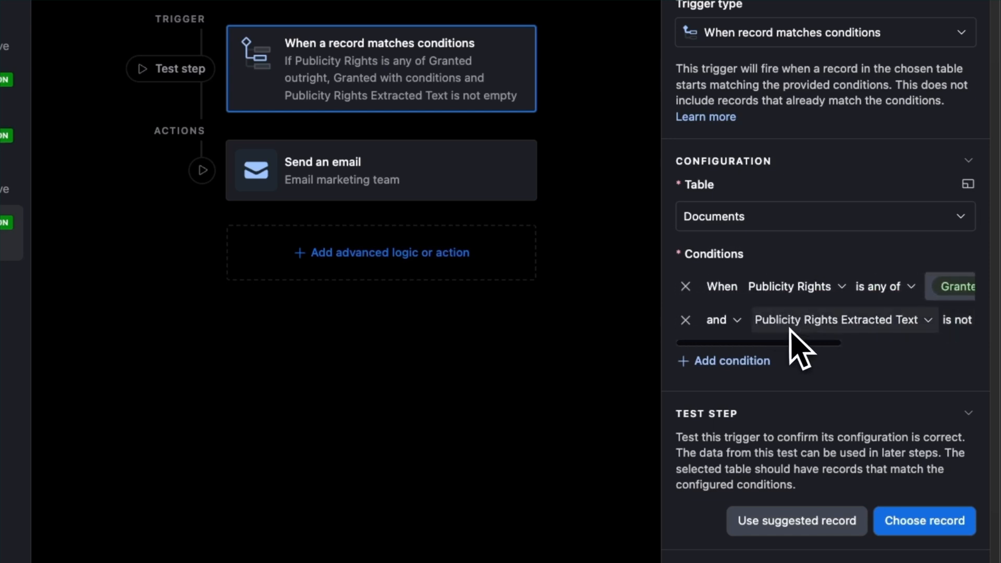
scroll(805, 313, "right", 5)
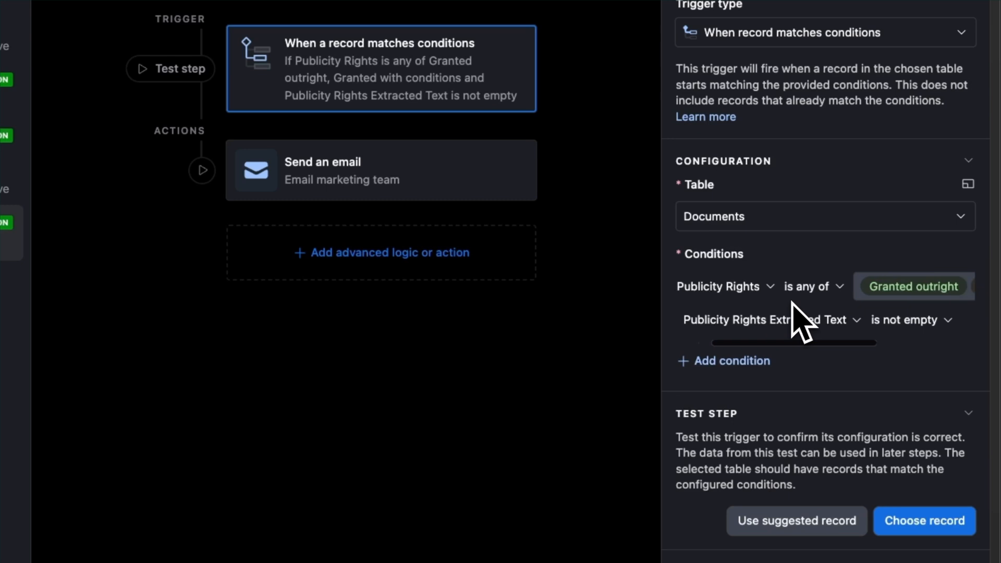
scroll(792, 302, "right", 3)
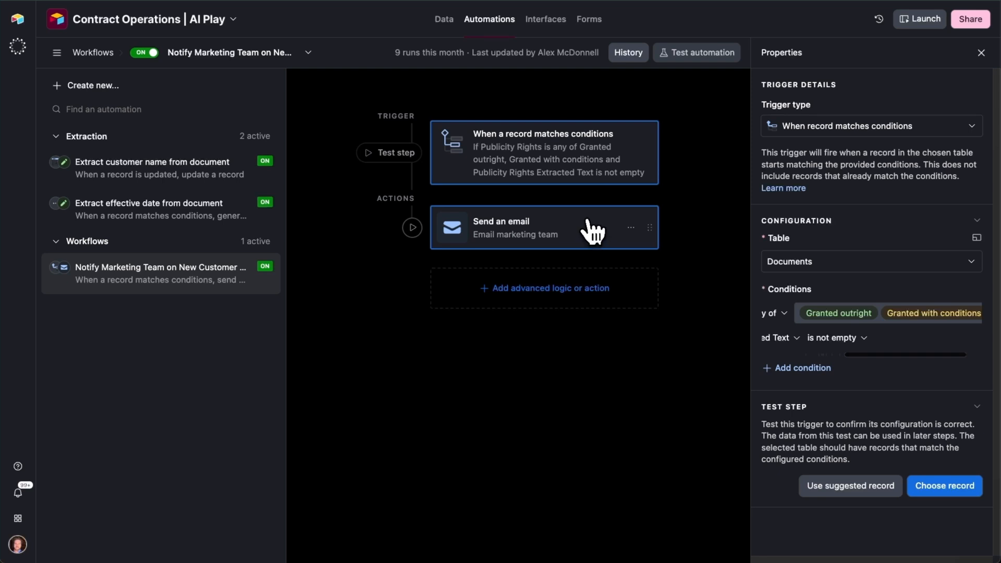
- Review the marketing email action's recipient, subject and message, including the customer name and extracted publicity rights tokens
left_click(591, 226)
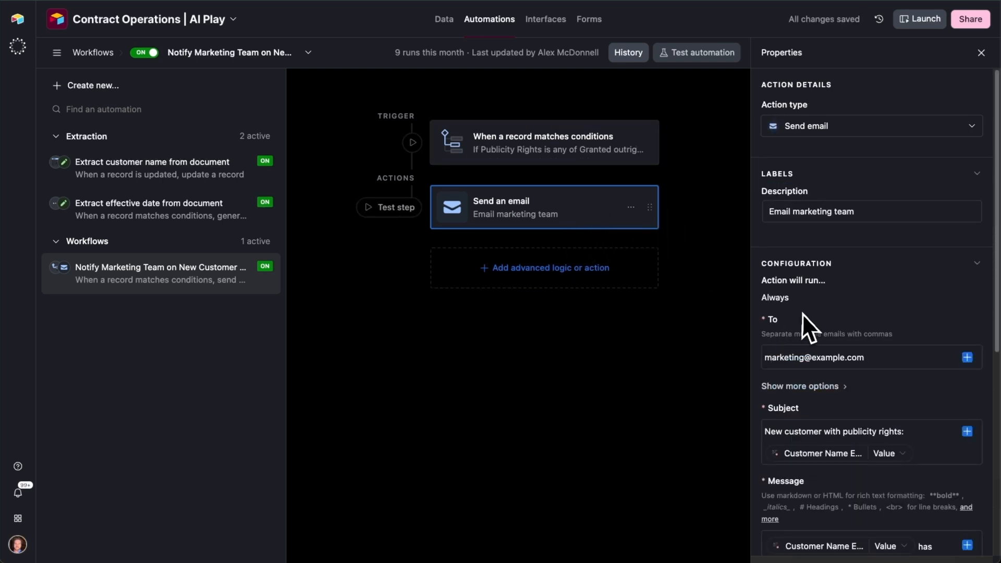
scroll(867, 268, "down", 3)
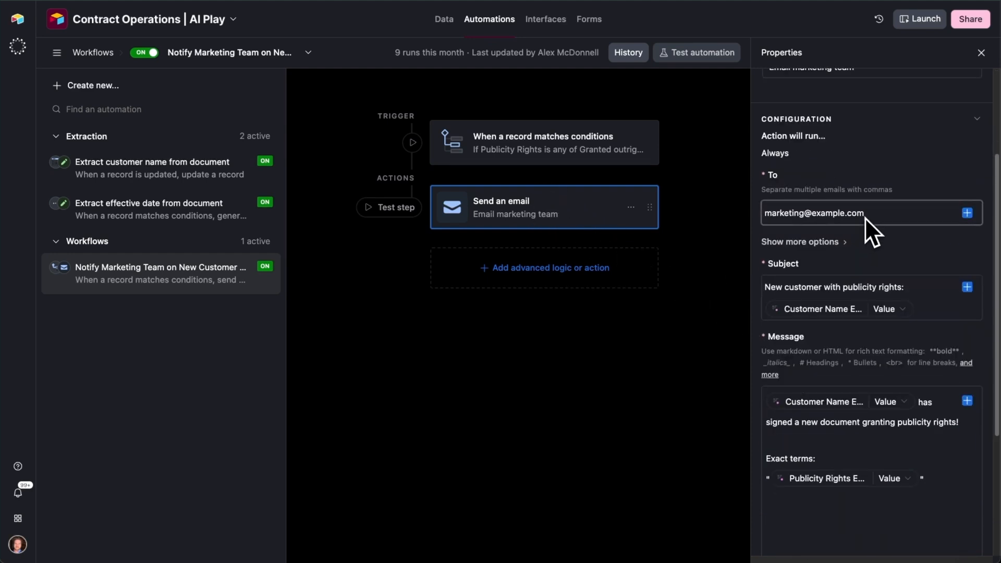
scroll(899, 238, "down", 1)
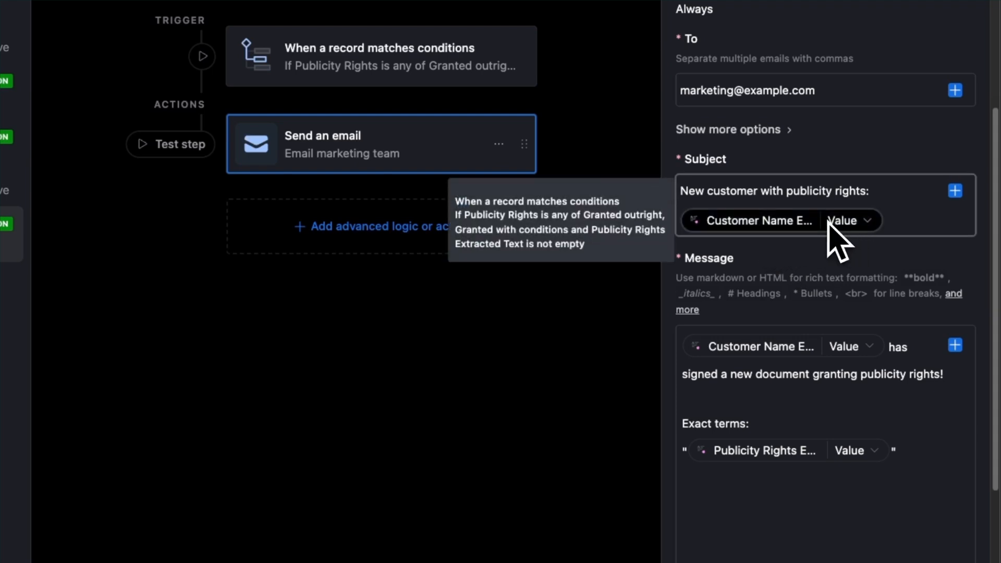
scroll(806, 287, "down", 1)
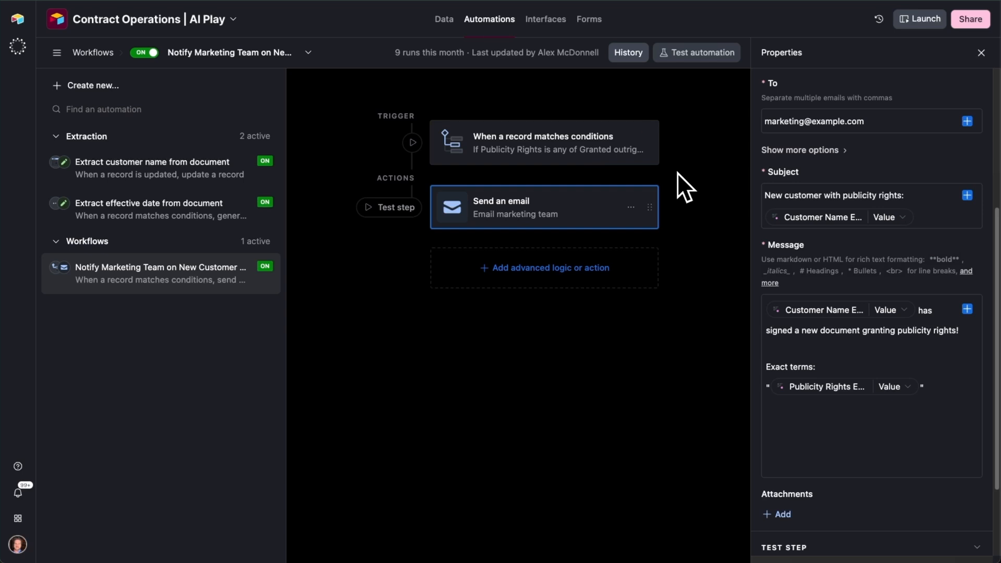
- View the customer name extraction automation and compare Faroquay Systems' extracted name with its linked customer in the Documents table
left_click(152, 168)
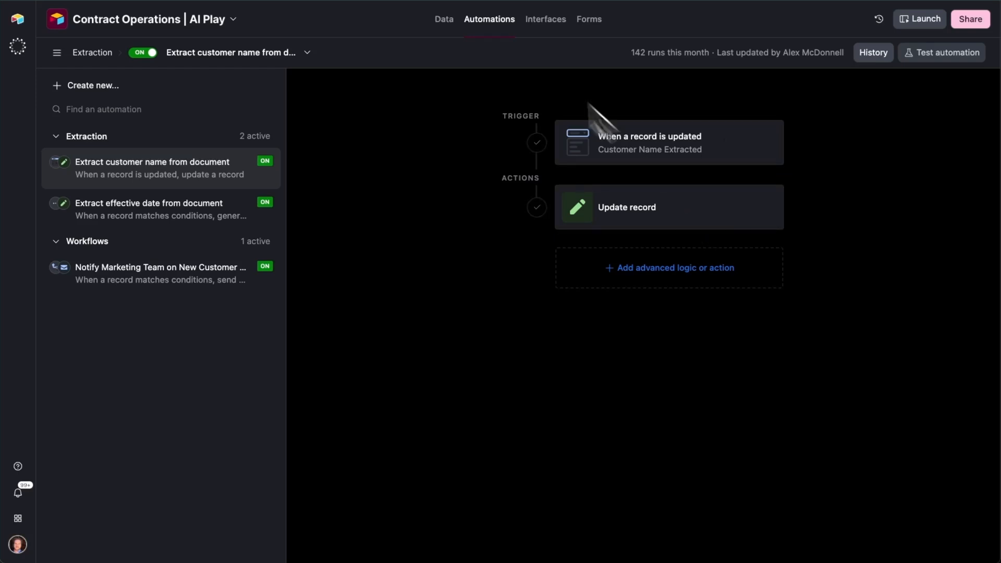
left_click(452, 26)
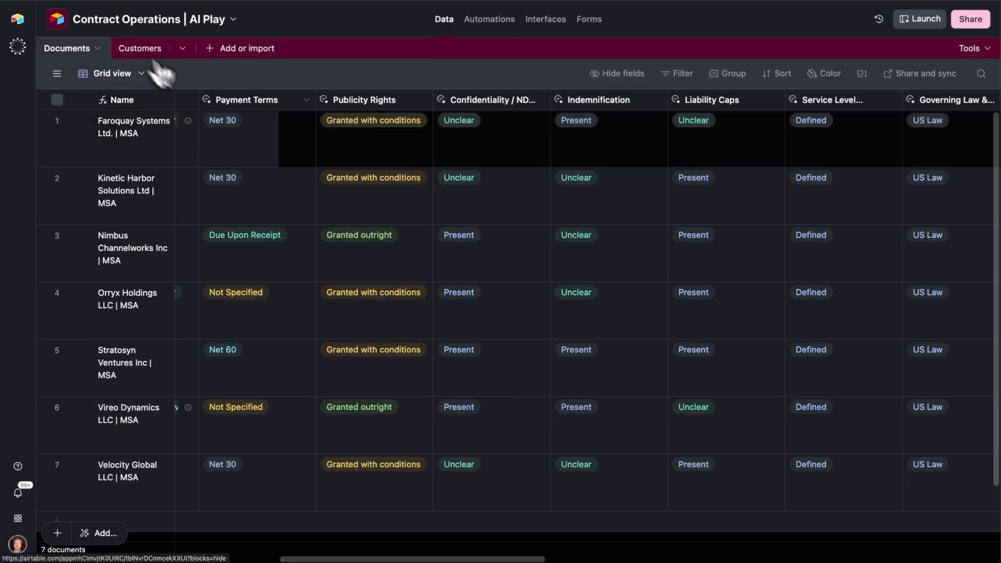
left_click_drag(400, 547, 158, 557)
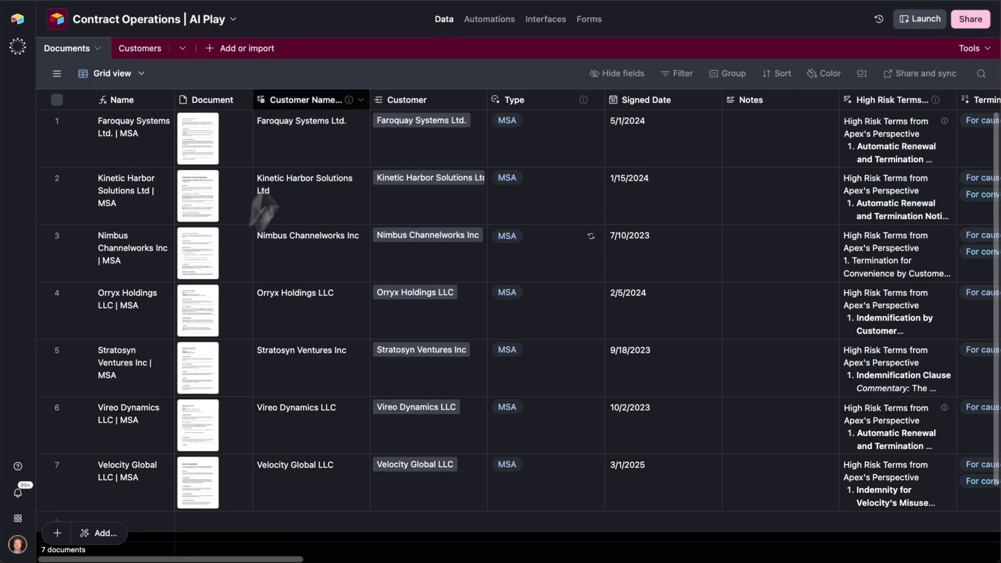
left_click(316, 141)
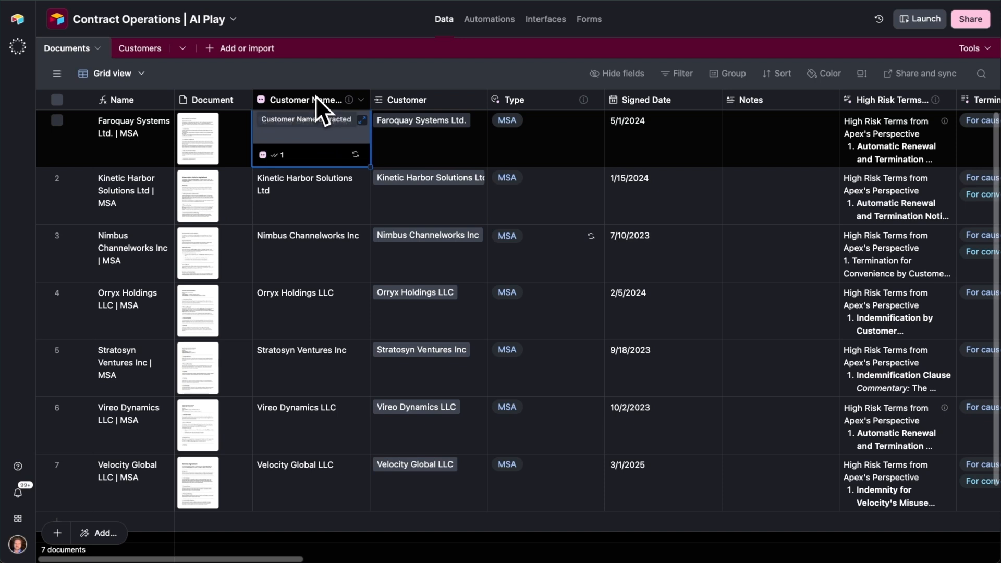
left_click(418, 144)
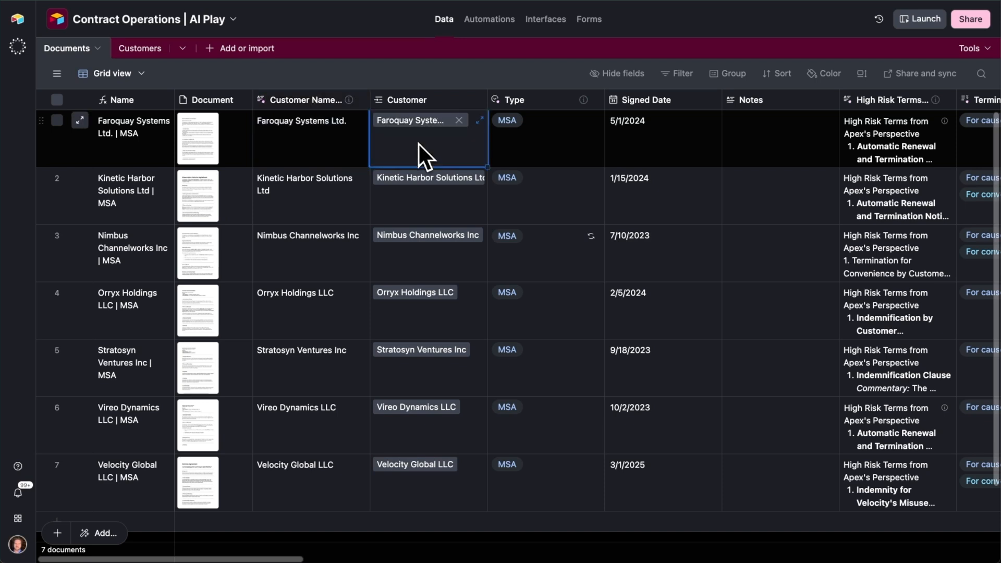
left_click(315, 149)
left_click(445, 139)
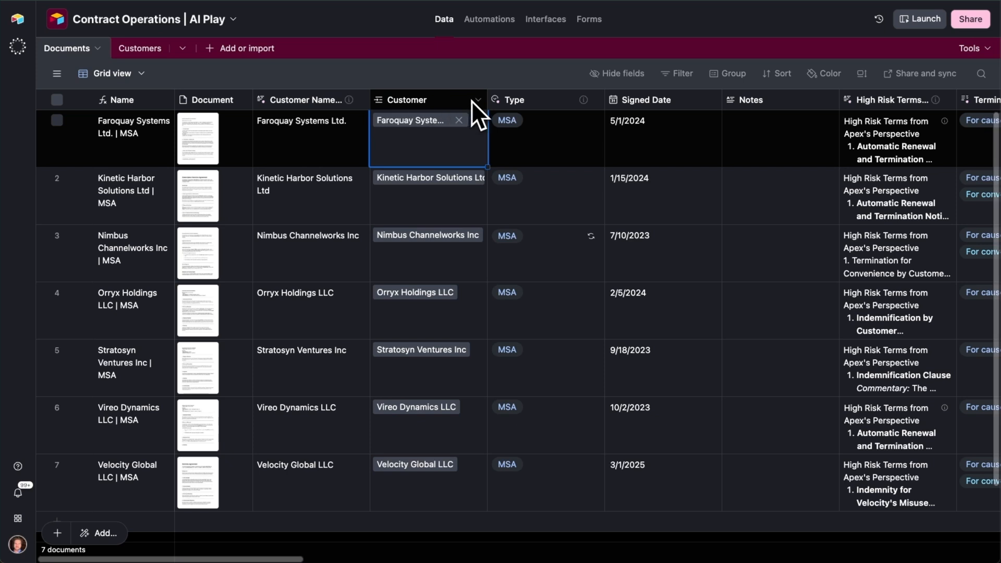
- View the linked Faroquay Systems Ltd. customer record and the Customers table, and return to the Documents table
left_click(420, 128)
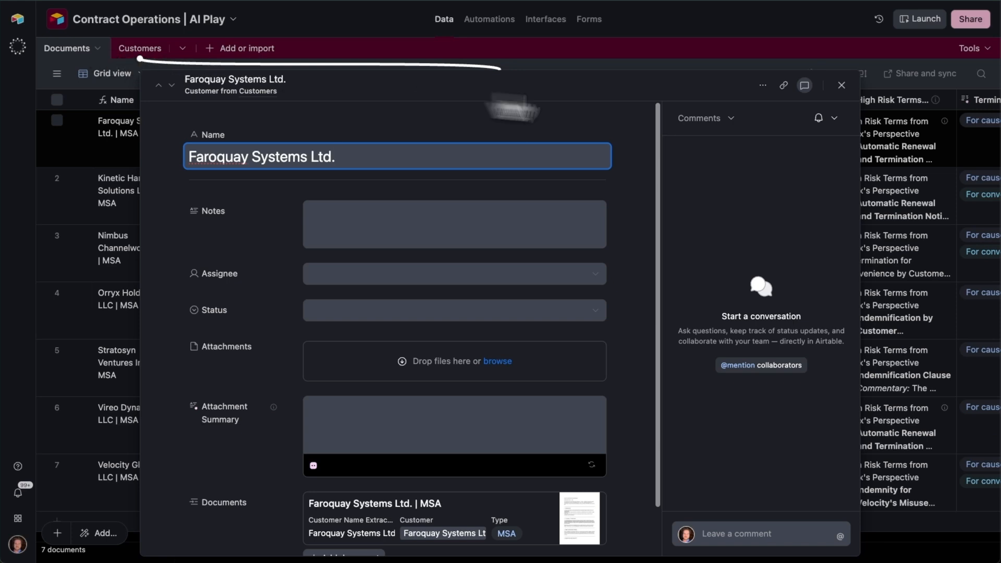
left_click(842, 85)
left_click(140, 49)
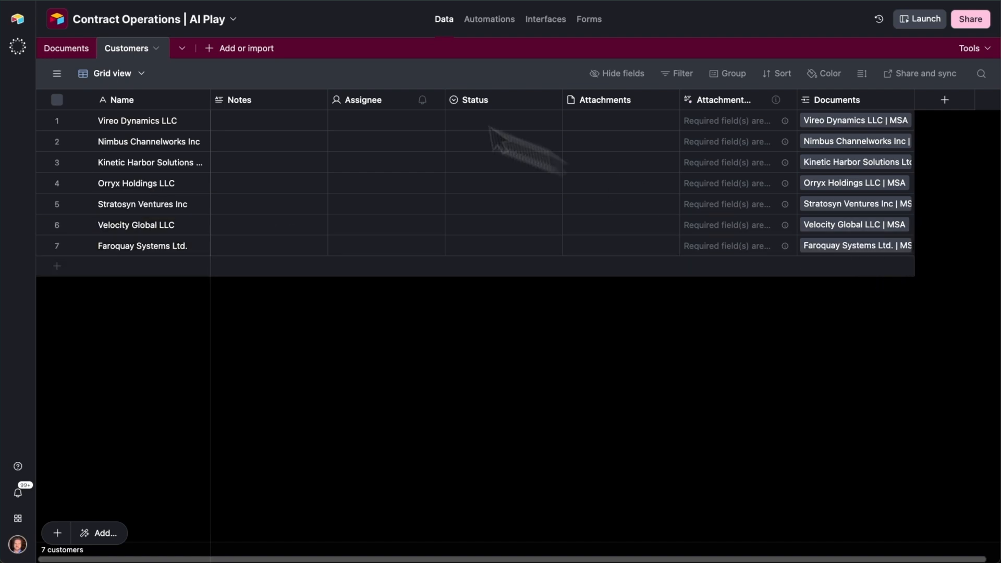
left_click(73, 52)
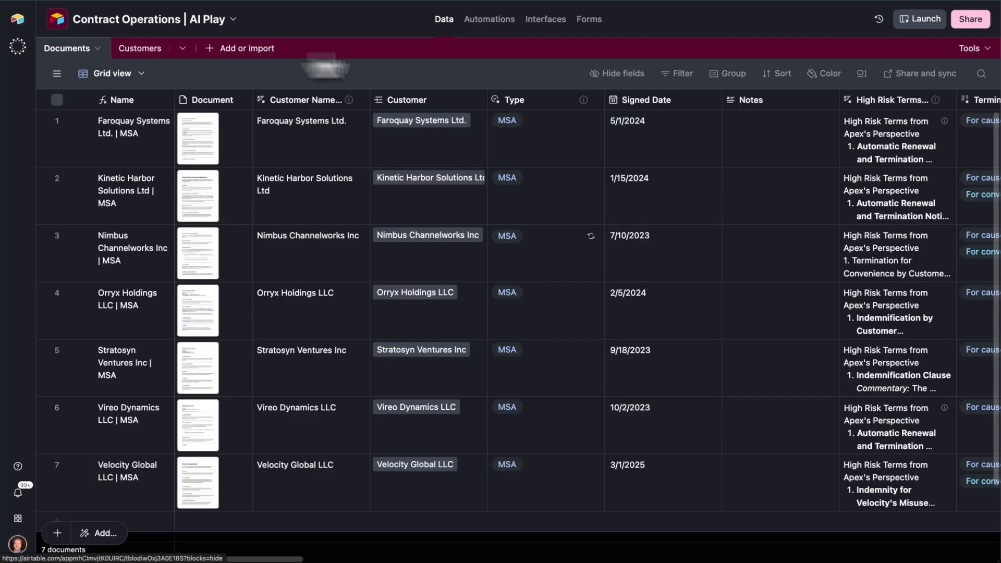
- Review the effective date extraction automation's AI prompt and the record update that fills Signed Date in Documents
left_click(494, 22)
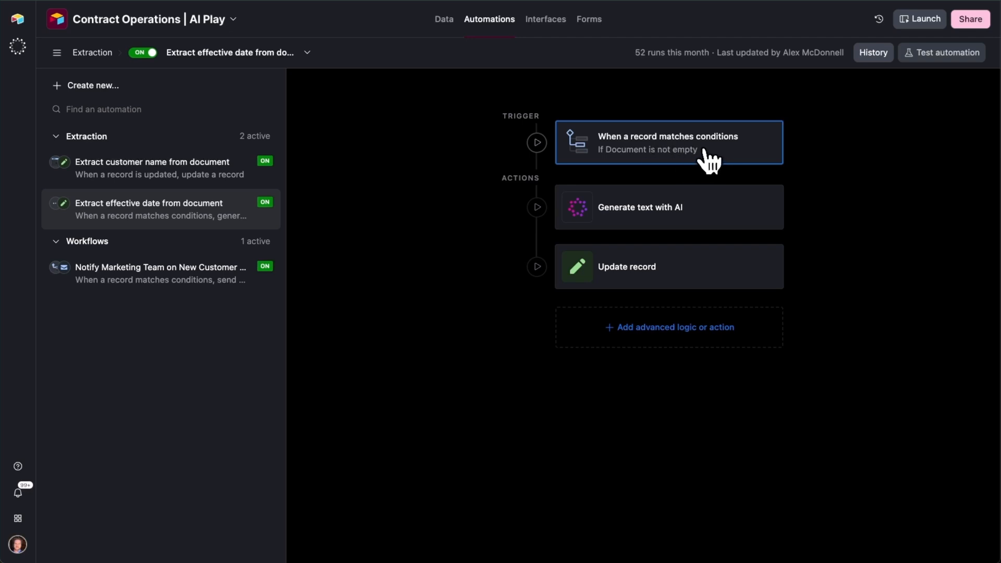
left_click(705, 223)
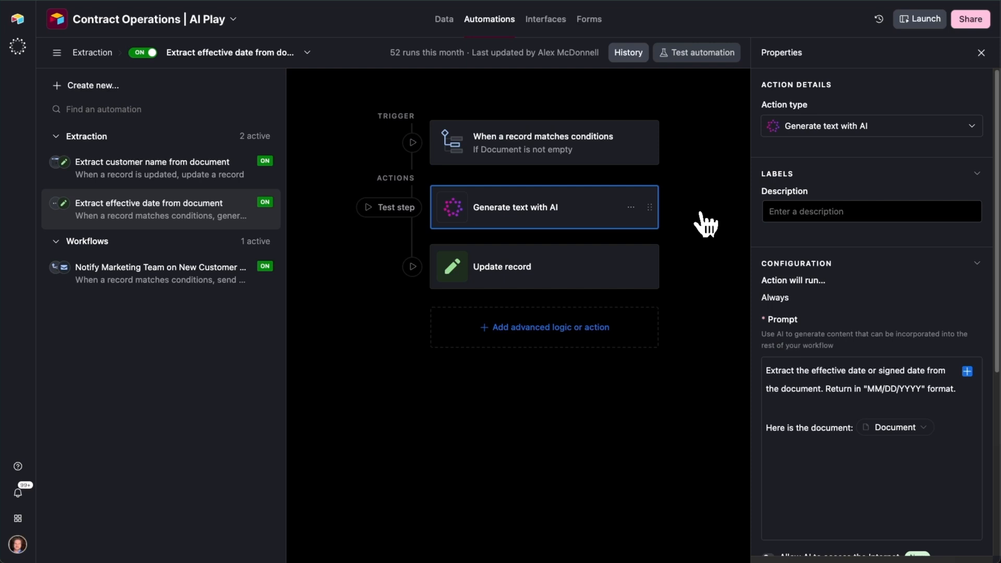
left_click_drag(925, 393, 854, 390)
left_click(885, 392)
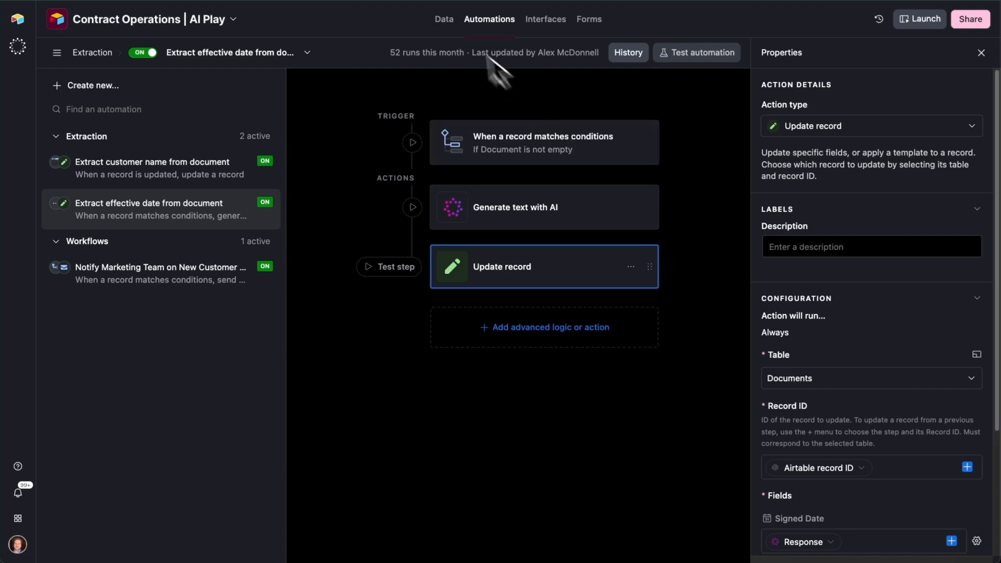
- Ask the AI assistant to add Field Agents that extract Contract Term, Force Majeure and Security Stipulations from each document
left_click(447, 21)
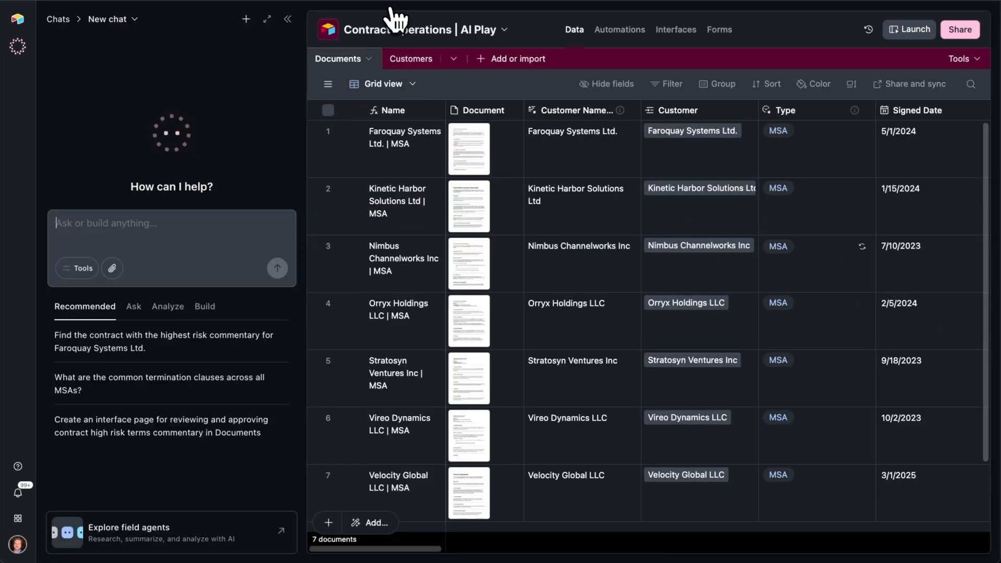
left_click(267, 19)
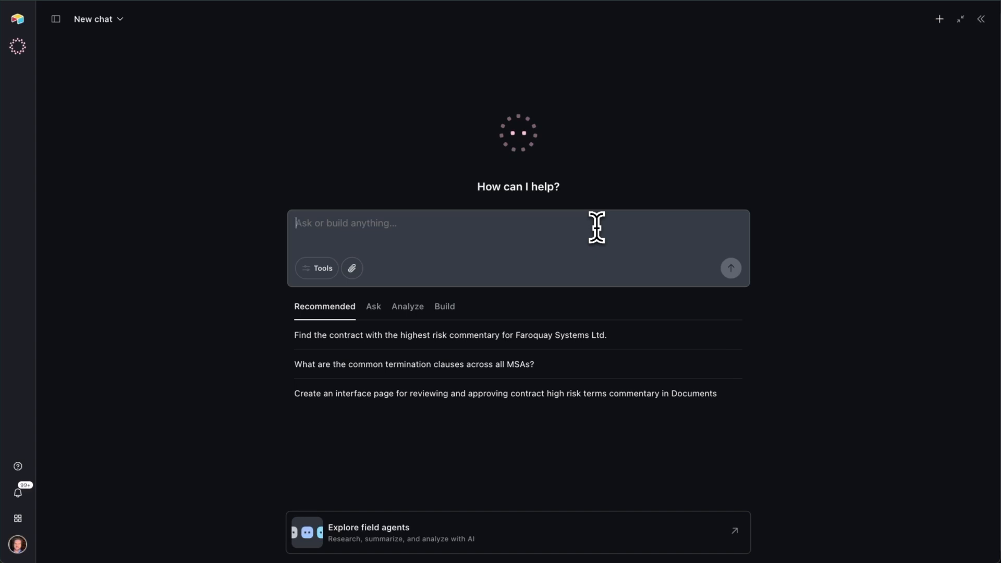
type("Add Field Agents that extract the following terms from each document:  - Contract Term - Force Majeure - Security Stipulations")
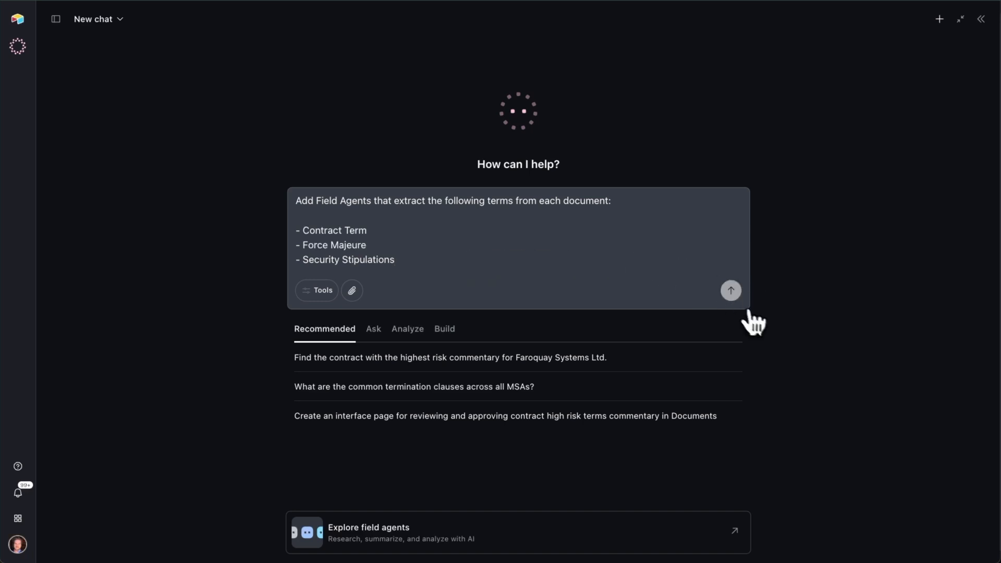
left_click(733, 295)
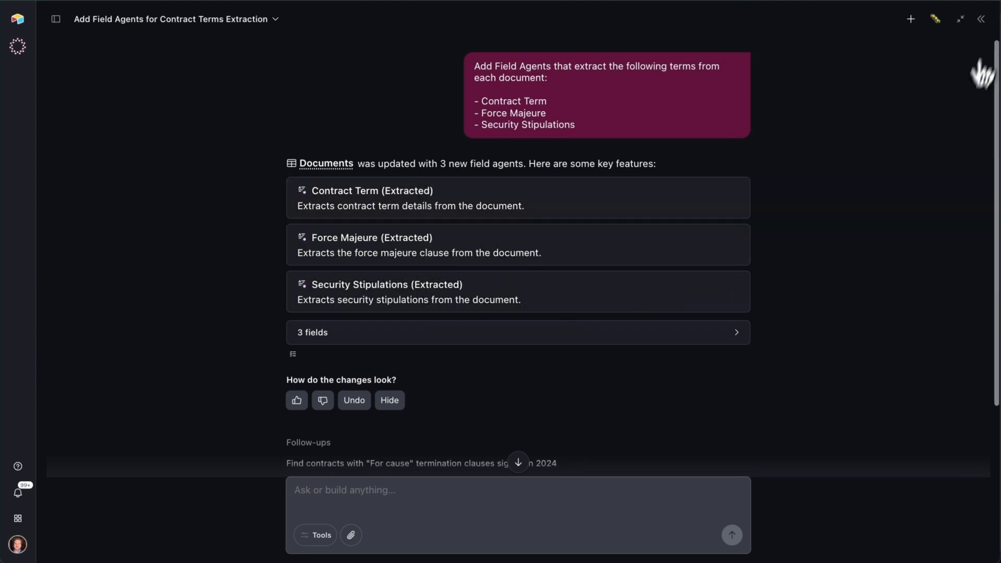
left_click(981, 20)
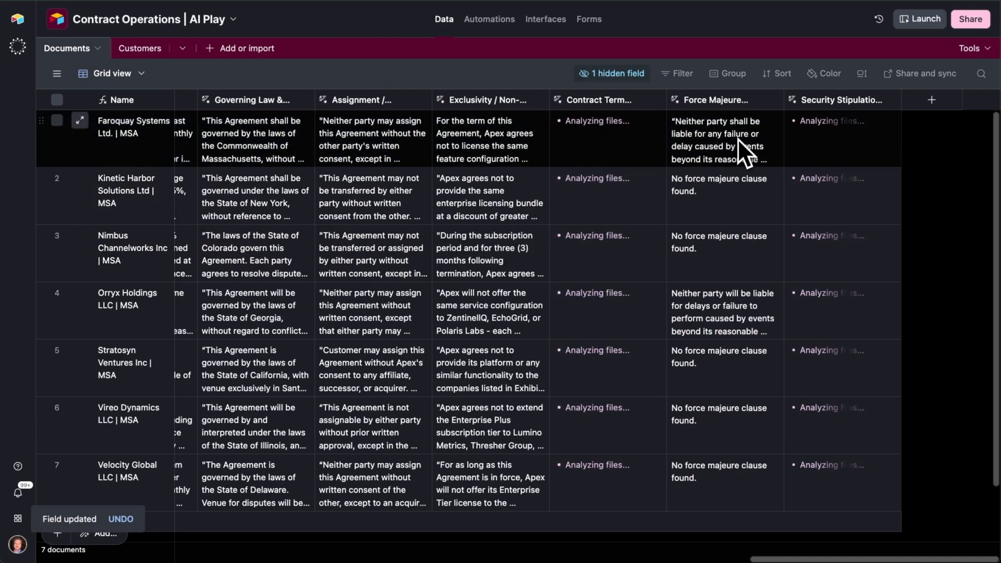
- View the extracted Force Majeure values across the Documents table and the output types available for that field agent
left_click(737, 139)
scroll(713, 318, "down", 1)
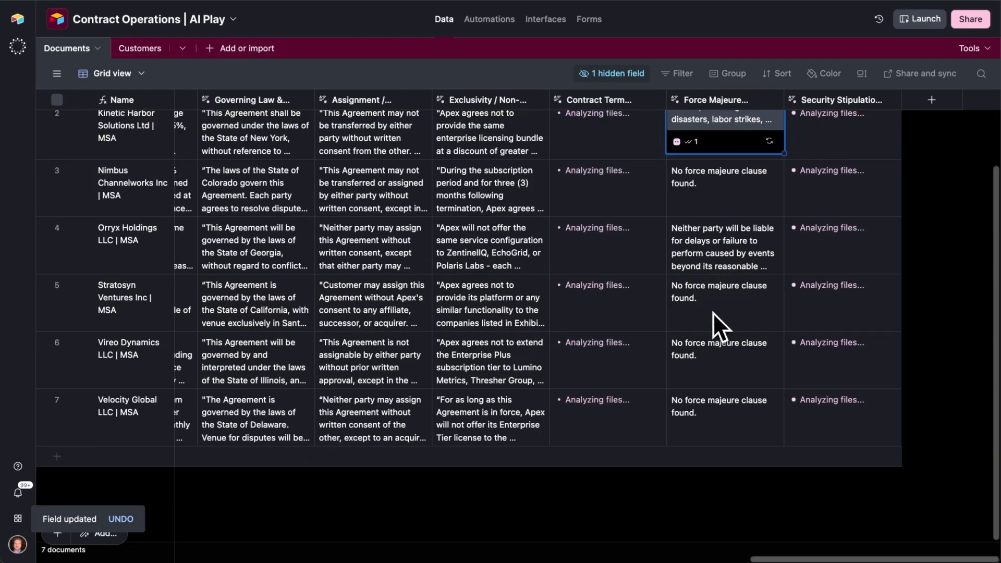
scroll(723, 262, "up", 1)
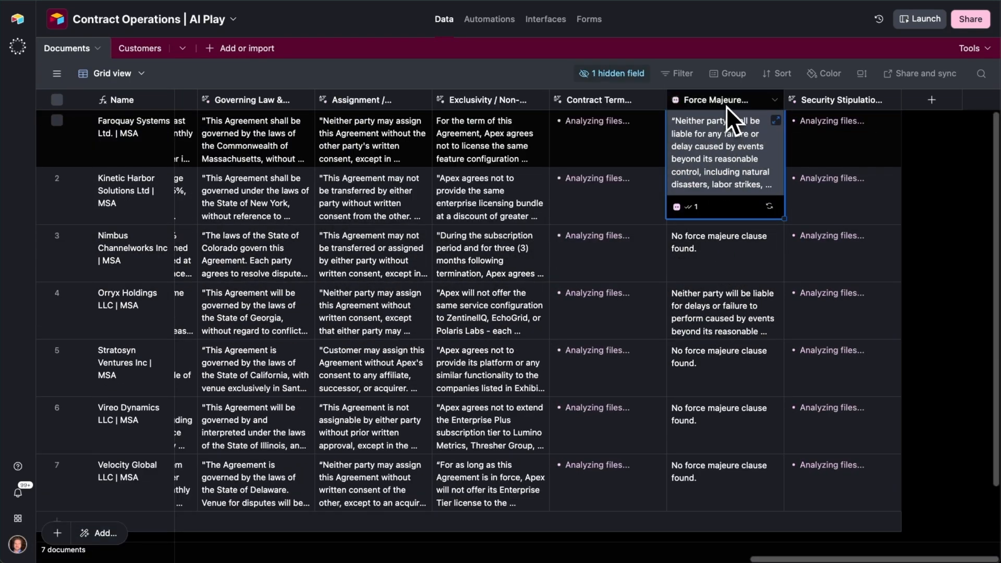
double_click(734, 103)
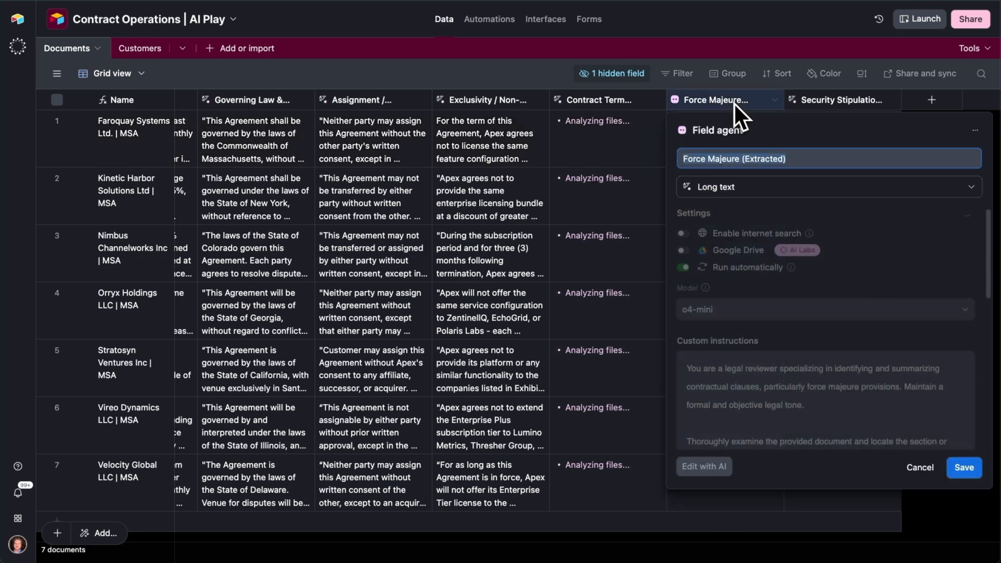
left_click(730, 187)
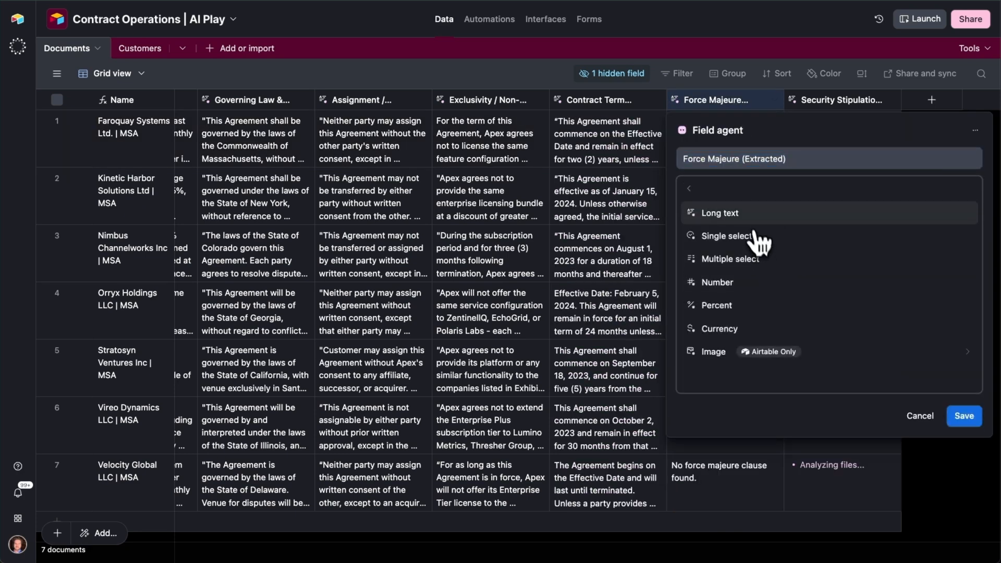
left_click(599, 248)
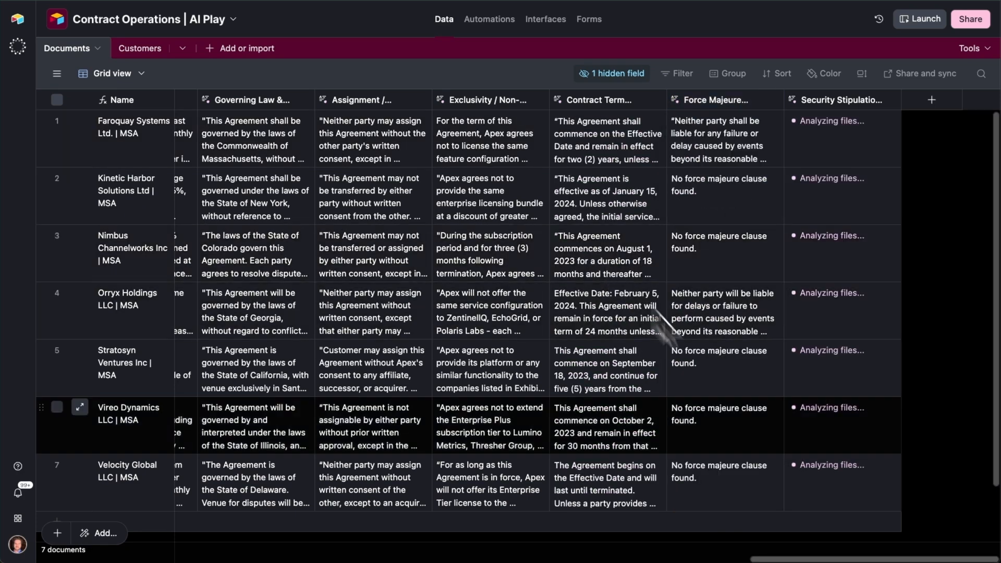
- Compare the single-select term fields such as Indemnification with the extracted long-text fields in the Documents table
left_click_drag(821, 559, 395, 547)
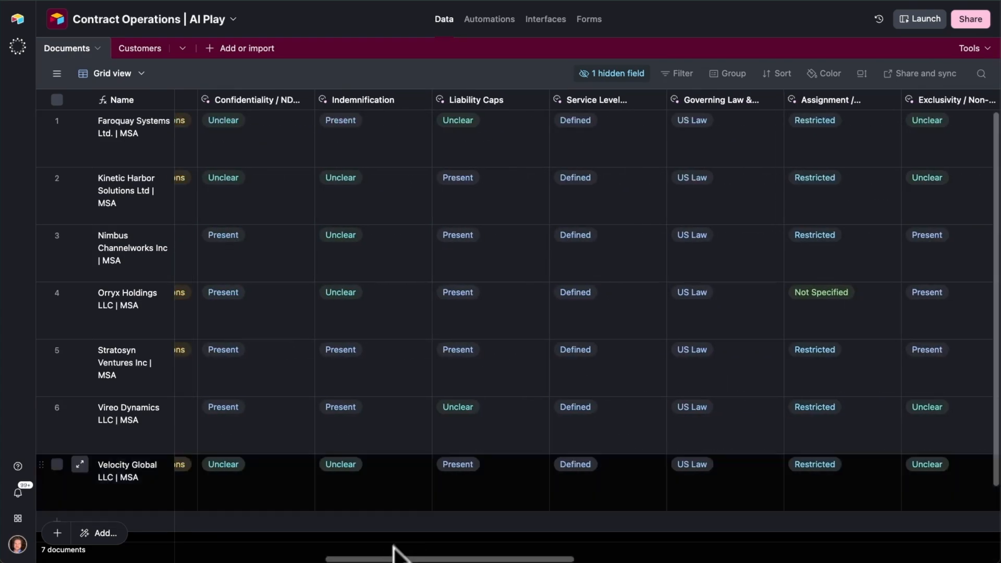
left_click(615, 274)
left_click(376, 295)
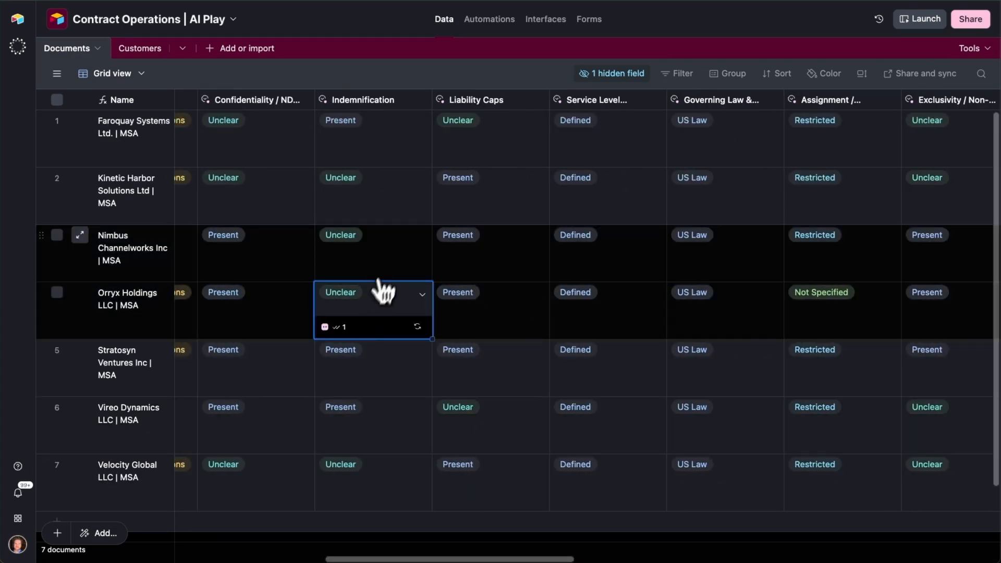
left_click(382, 261)
left_click_drag(493, 559, 919, 560)
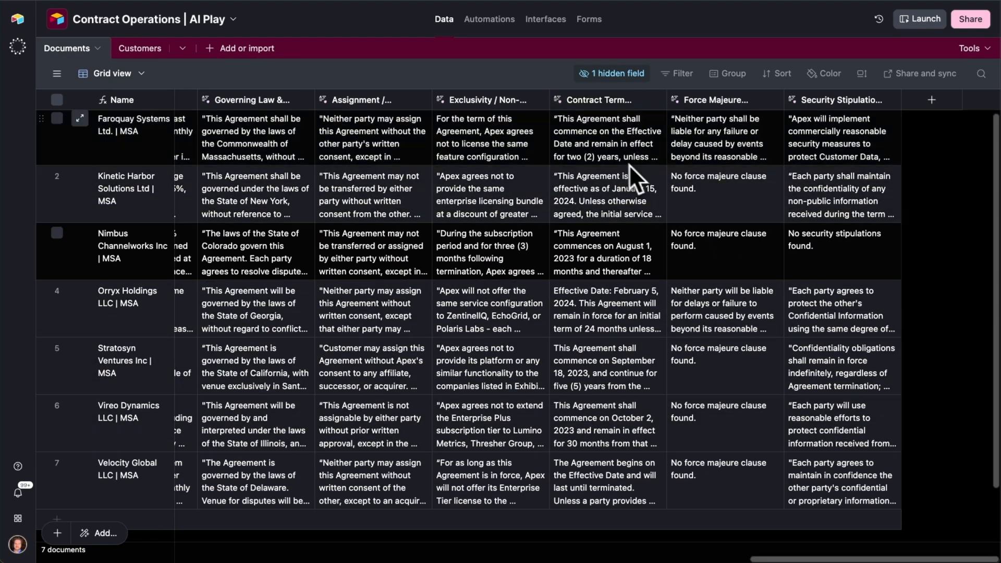
- Check the Faroquay Systems Ltd. security stipulations and contract term extractions, and view the contract term's cited source in the agreement PDF
left_click(652, 151)
left_click(853, 160)
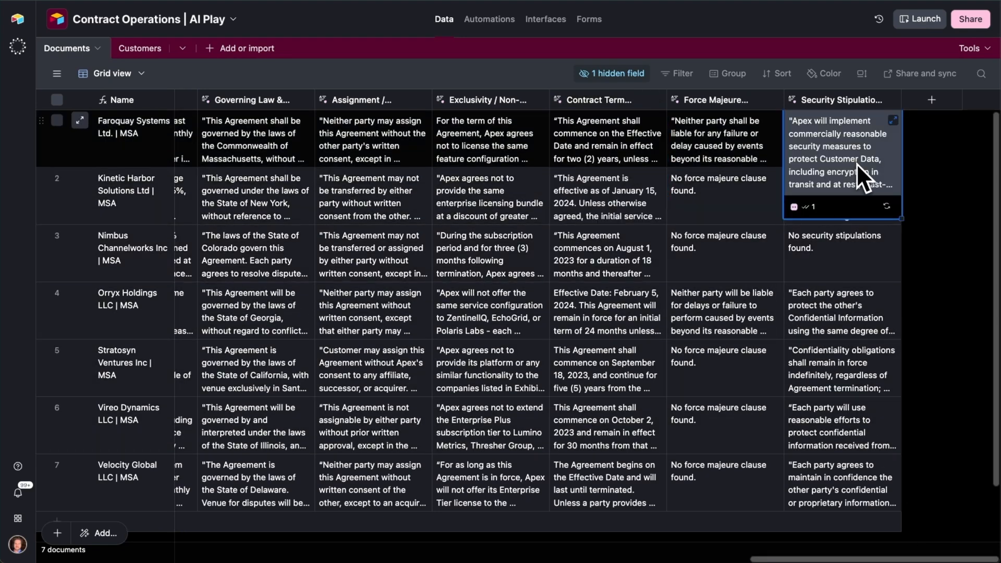
left_click(620, 134)
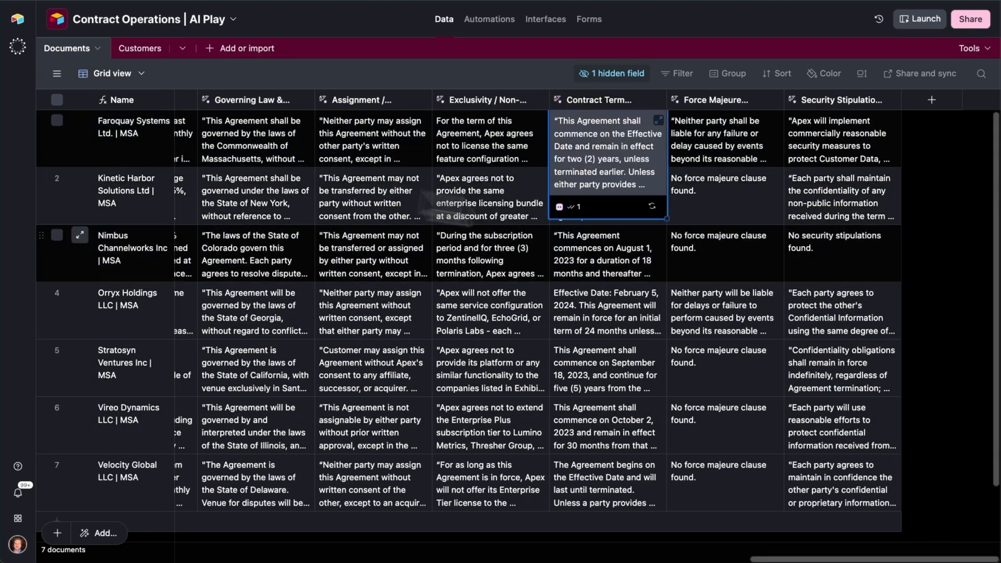
left_click(572, 209)
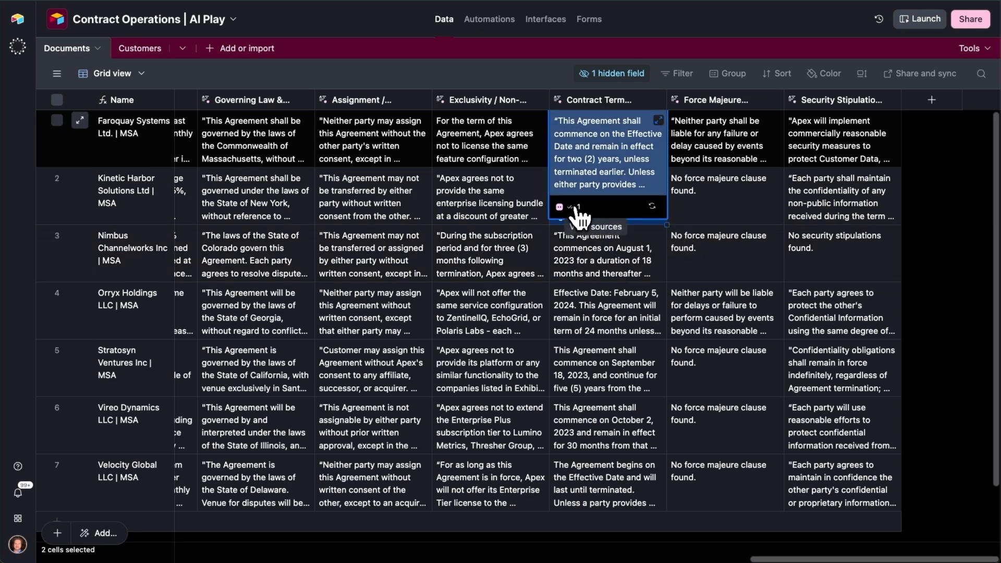
left_click(576, 209)
left_click(781, 267)
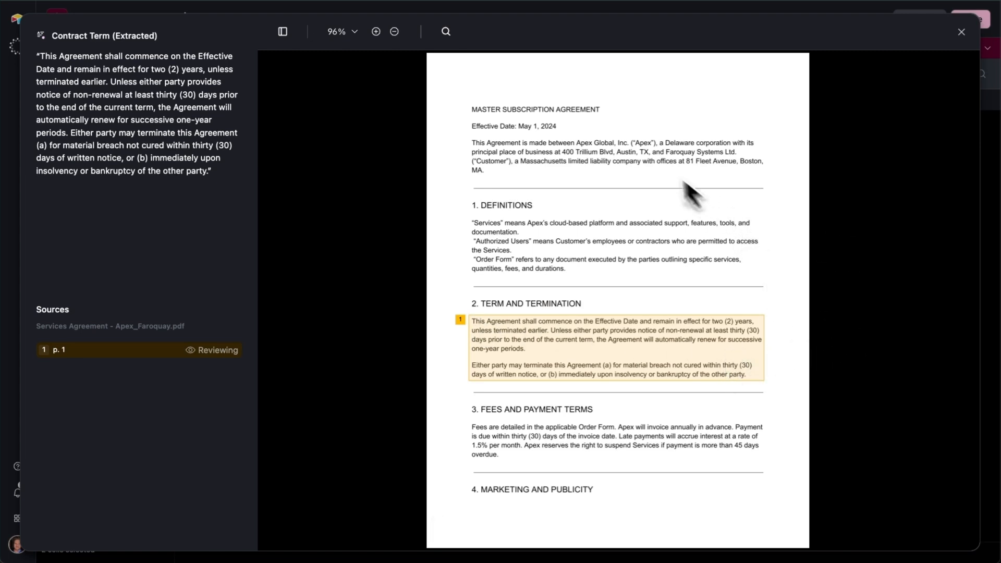
key("Escape")
- Review the Force Majeure (Extracted) field agent's settings, custom instructions and document reference, leaving its configuration unsaved
double_click(693, 101)
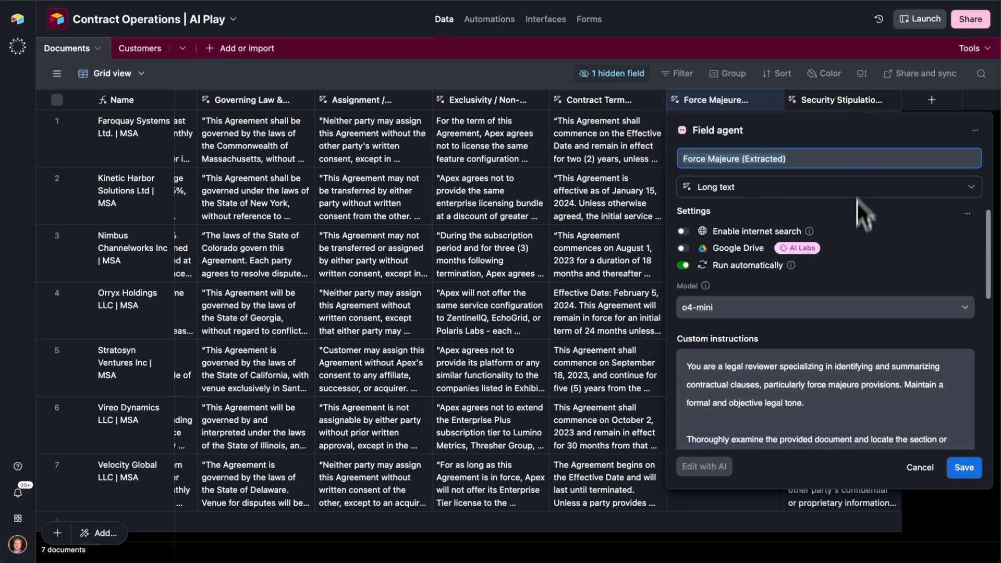
scroll(855, 249, "down", 5)
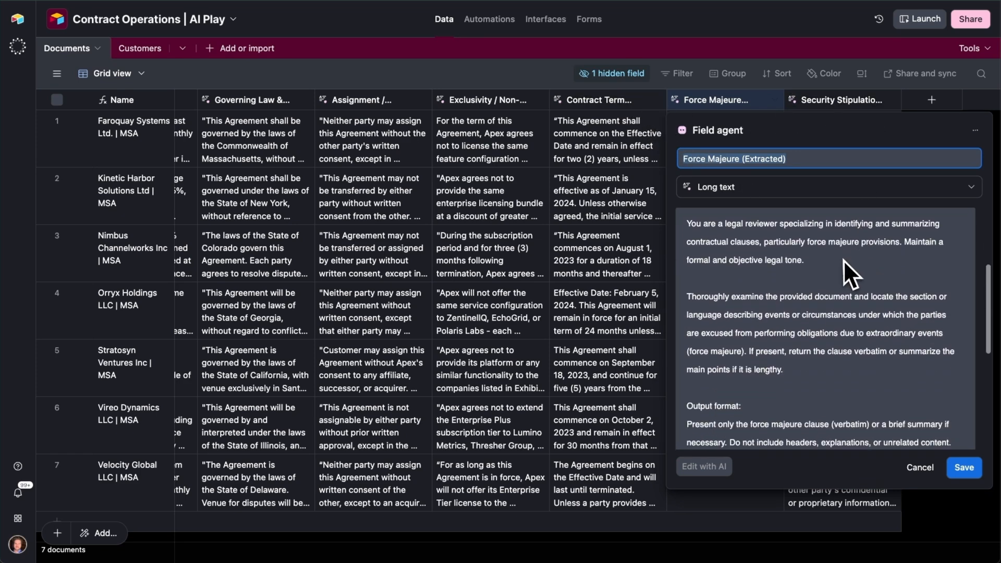
scroll(843, 260, "down", 3)
scroll(830, 277, "down", 8)
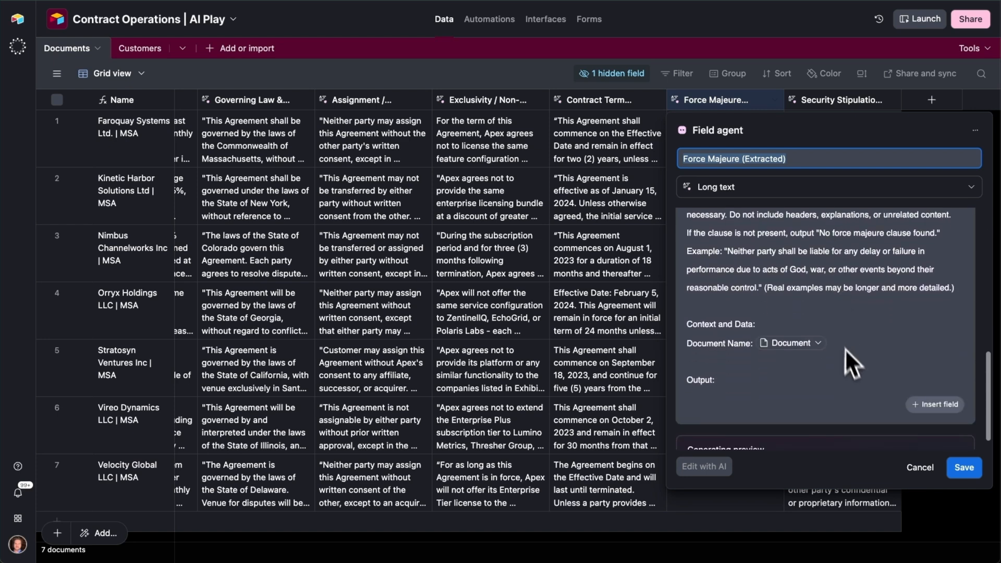
scroll(853, 341, "up", 3)
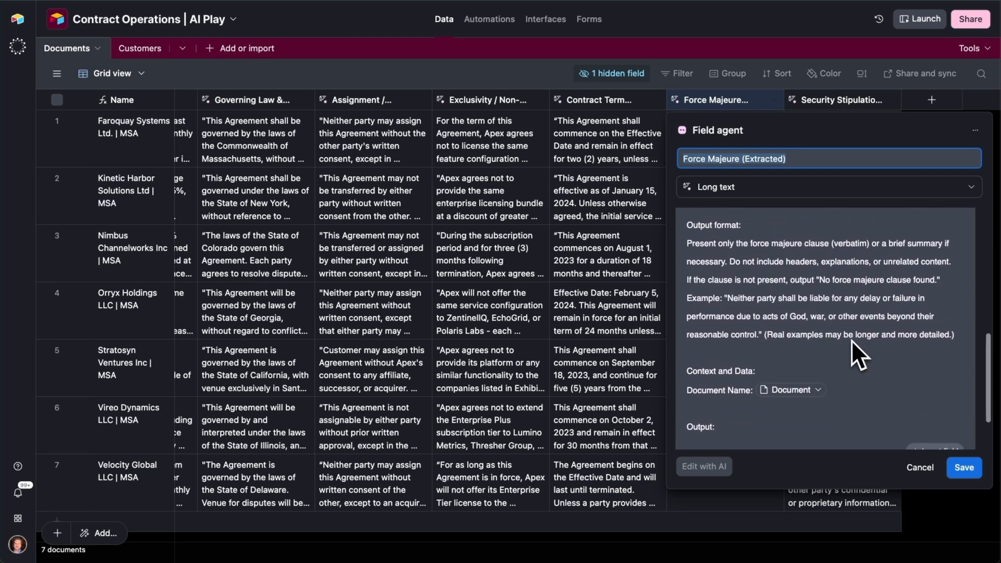
scroll(852, 340, "up", 3)
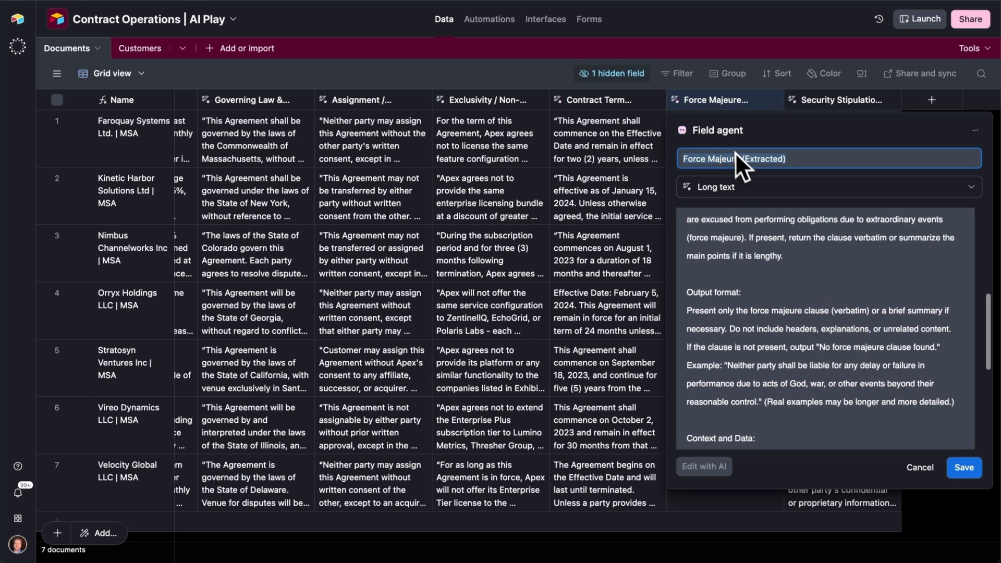
scroll(886, 341, "down", 1)
scroll(808, 307, "up", 4)
scroll(800, 302, "up", 8)
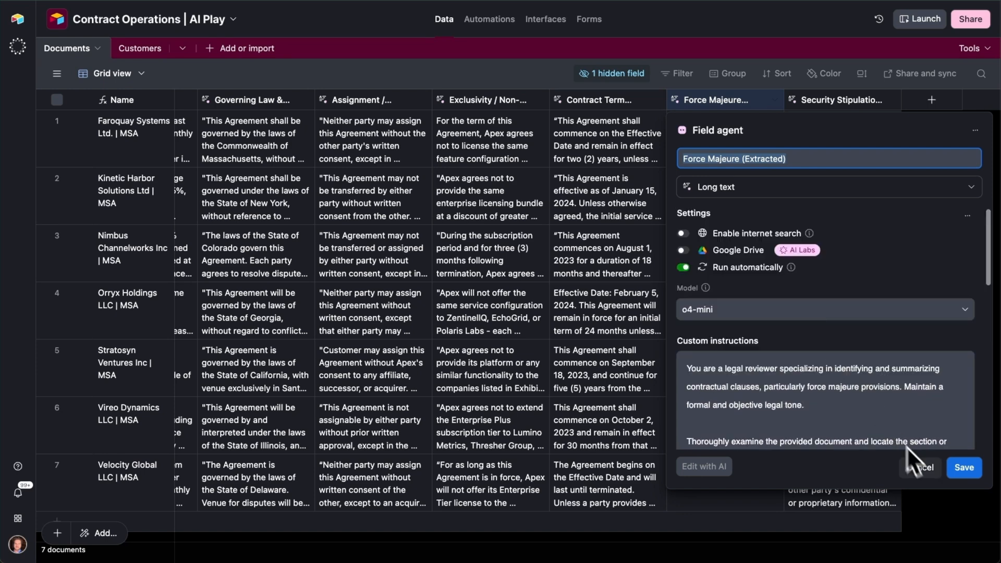
left_click(922, 467)
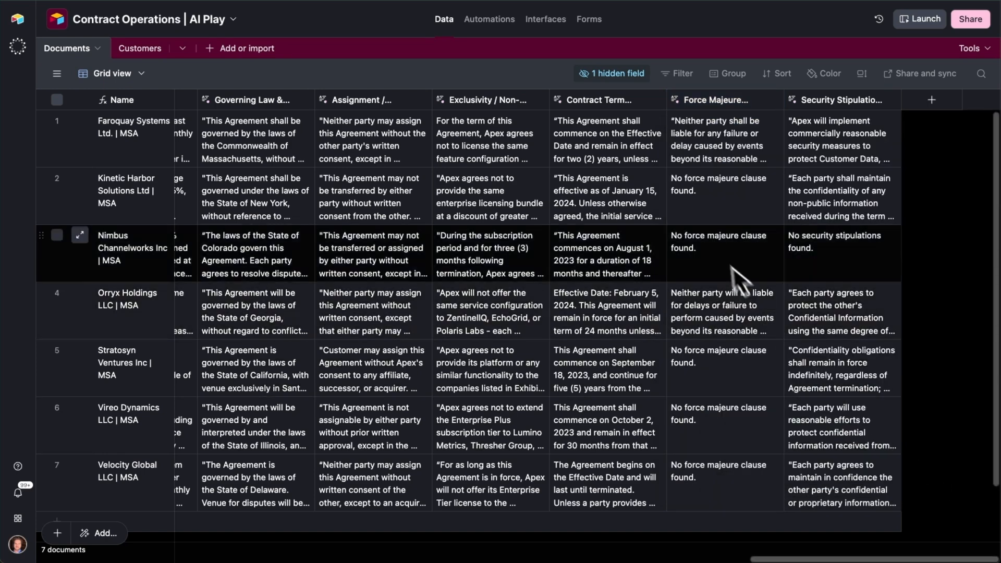
- In a new full-screen assistant chat, ask "What are the most stringent confidentiality terms across all contracts?"
left_click(739, 308)
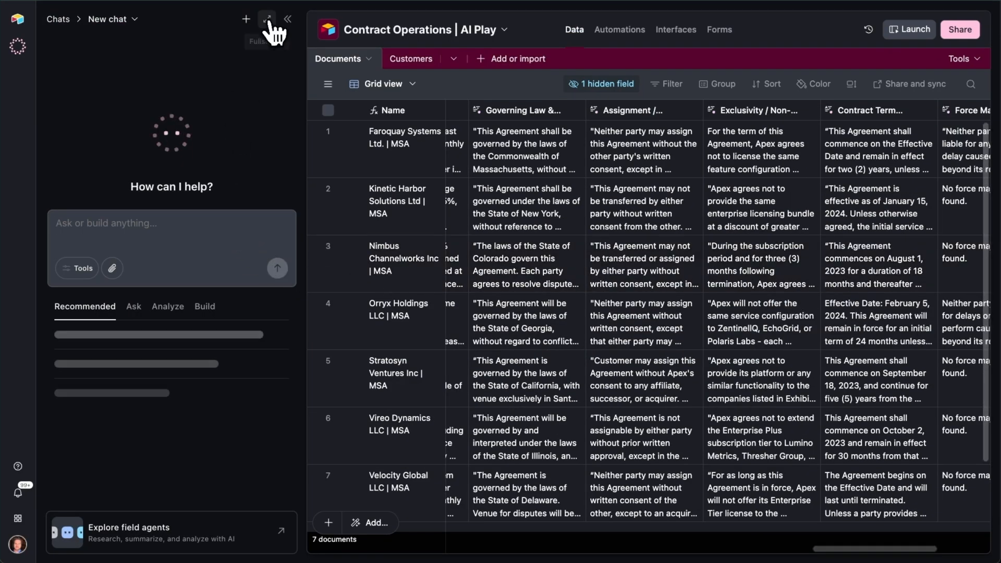
left_click(267, 20)
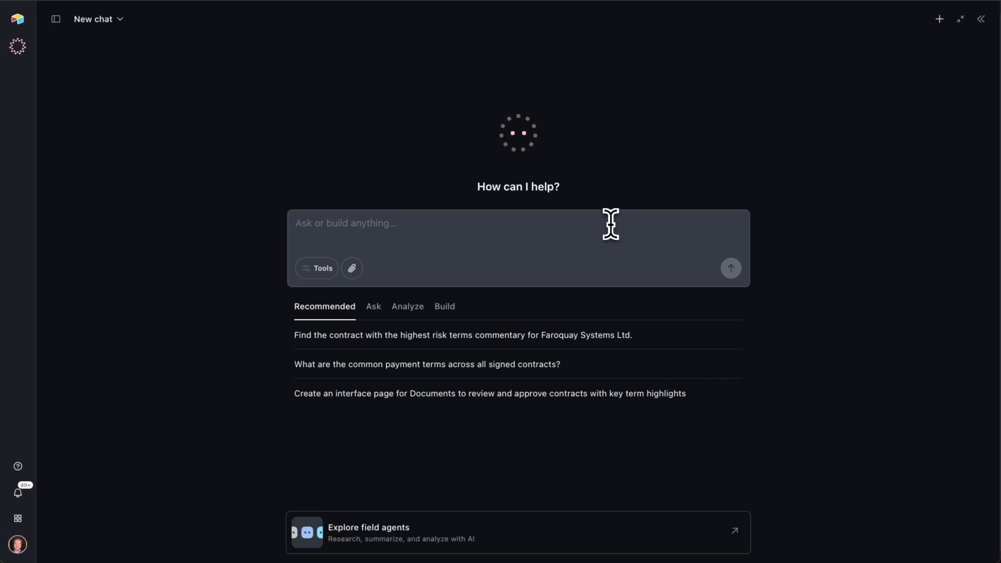
type("What are the most stringent confidentiality terms across all contracts?")
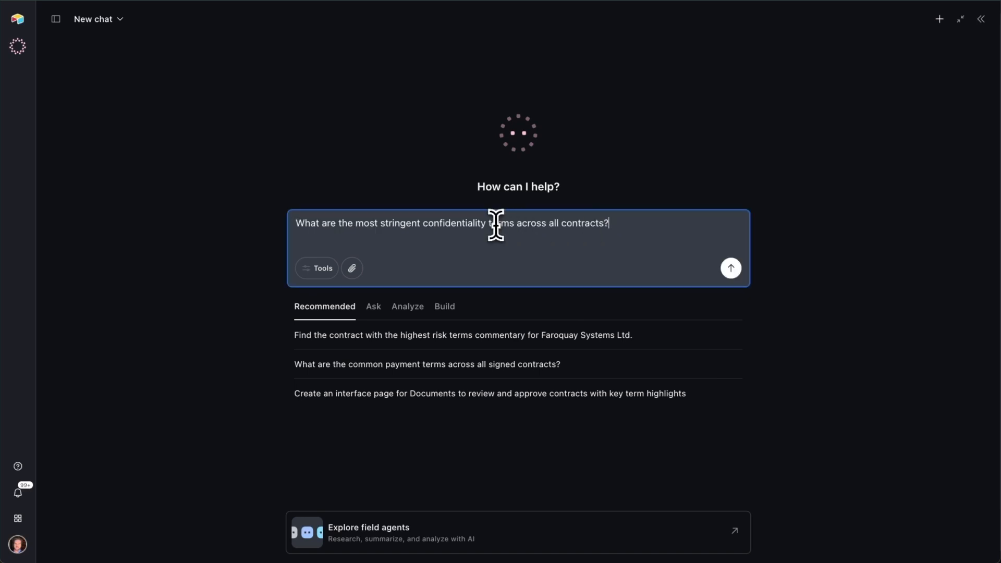
key("Return")
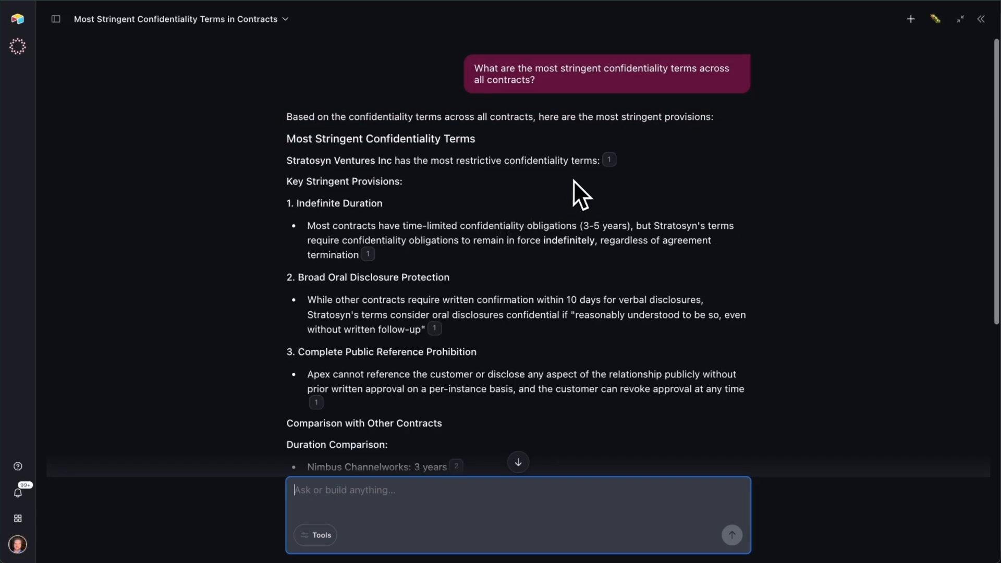
- Read the assistant's answer on confidentiality terms, including the key provisions, contract comparison and citations, and return to the Documents table
scroll(573, 181, "down", 1)
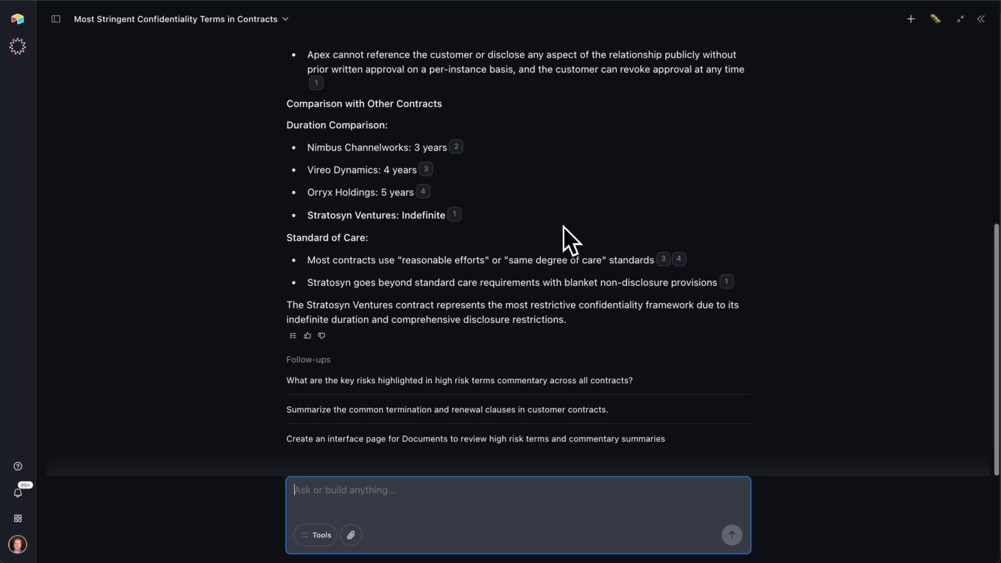
scroll(564, 230, "up", 5)
scroll(570, 253, "up", 1)
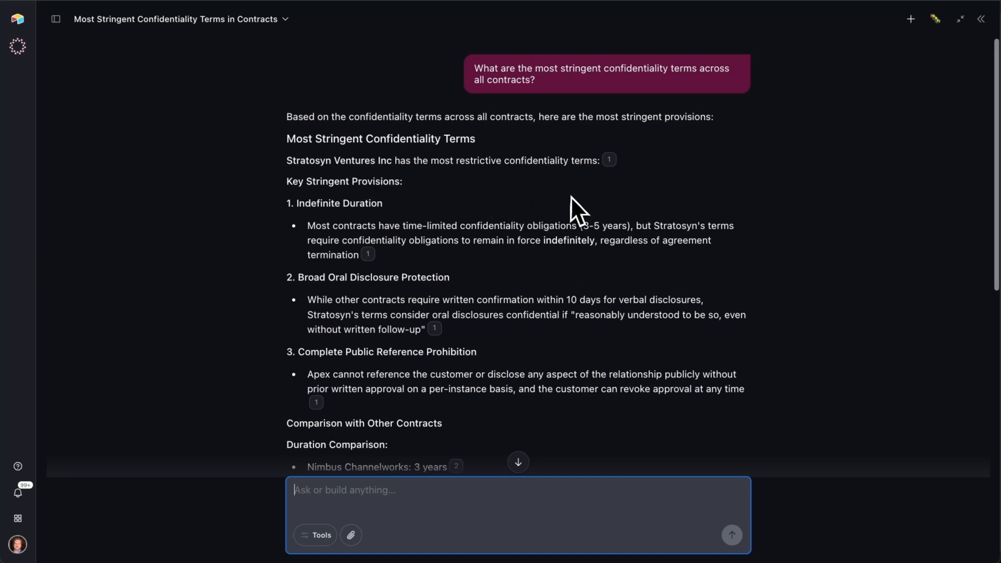
scroll(574, 195, "down", 1)
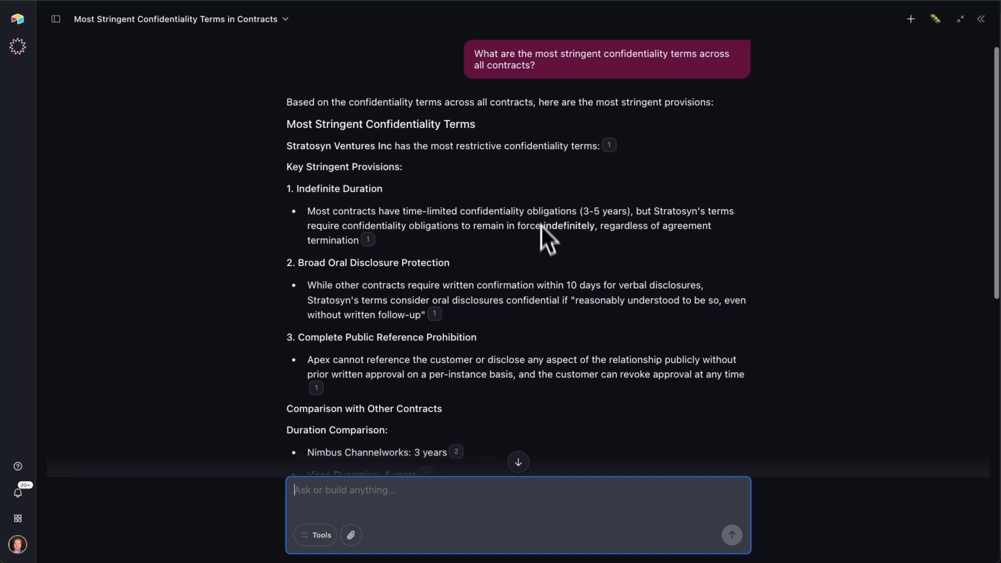
scroll(540, 239, "down", 5)
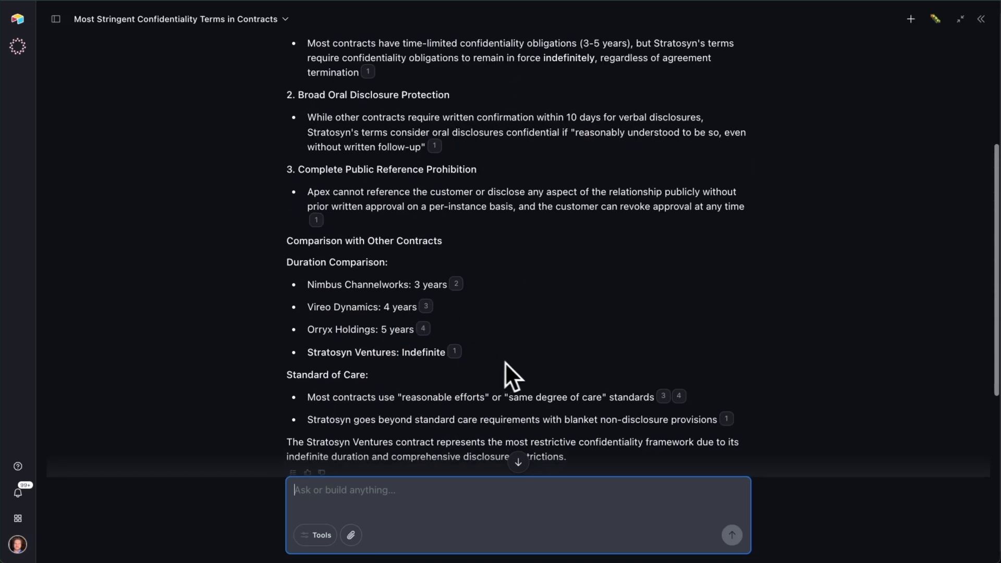
scroll(520, 349, "down", 2)
scroll(527, 312, "down", 2)
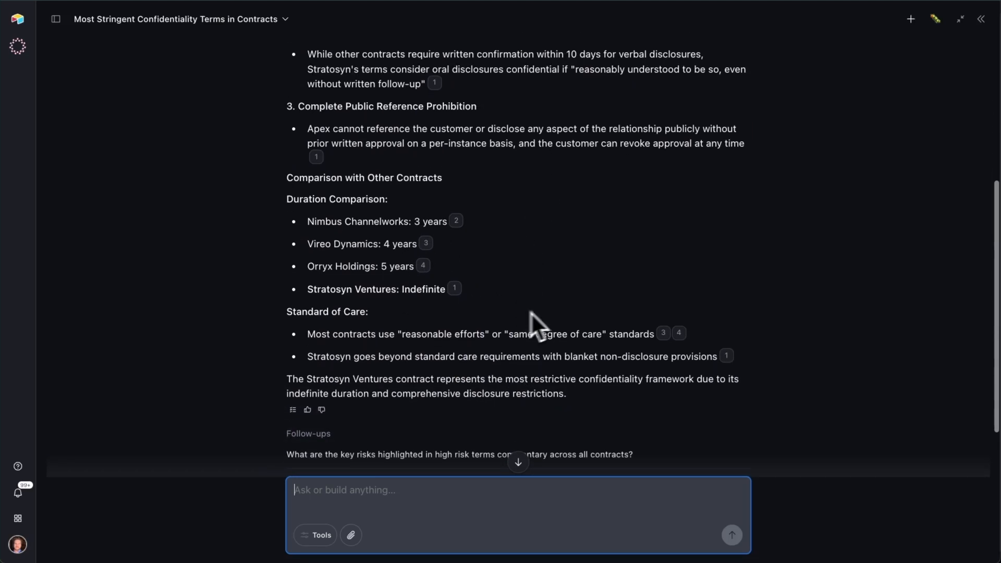
scroll(614, 300, "up", 10)
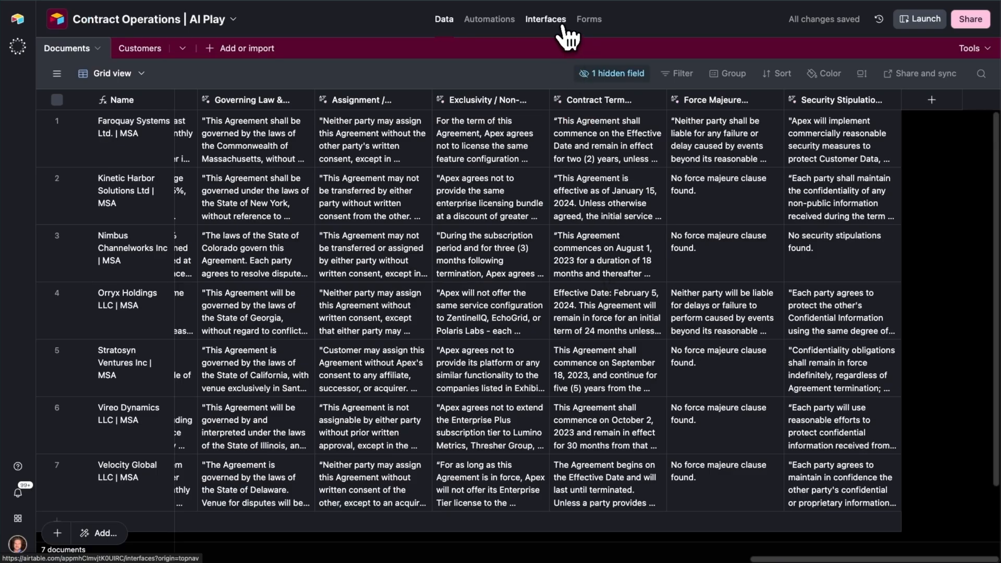
- Look over the Document review page in the interface designer and launch the interface
left_click(563, 26)
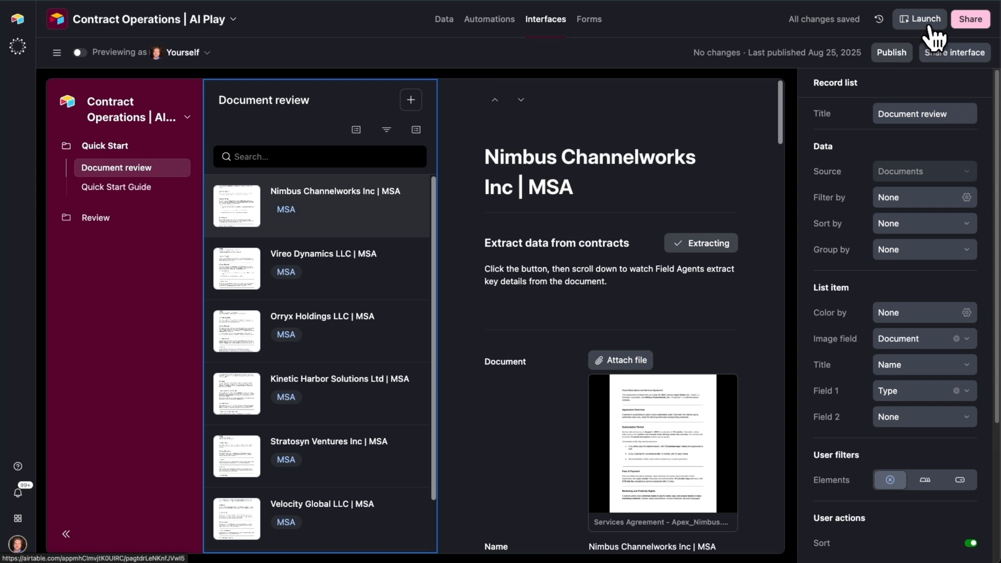
scroll(565, 255, "down", 1)
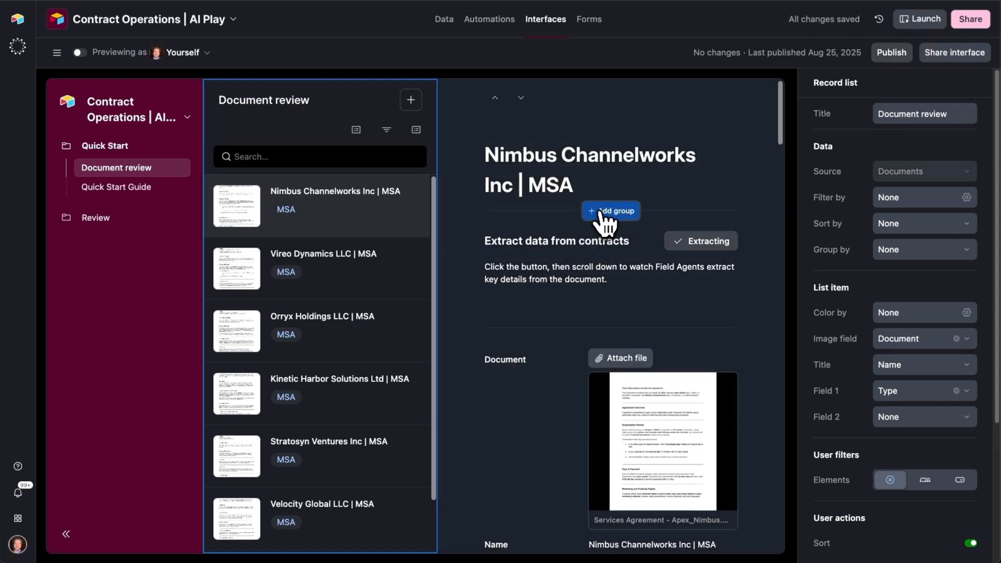
scroll(555, 268, "down", 2)
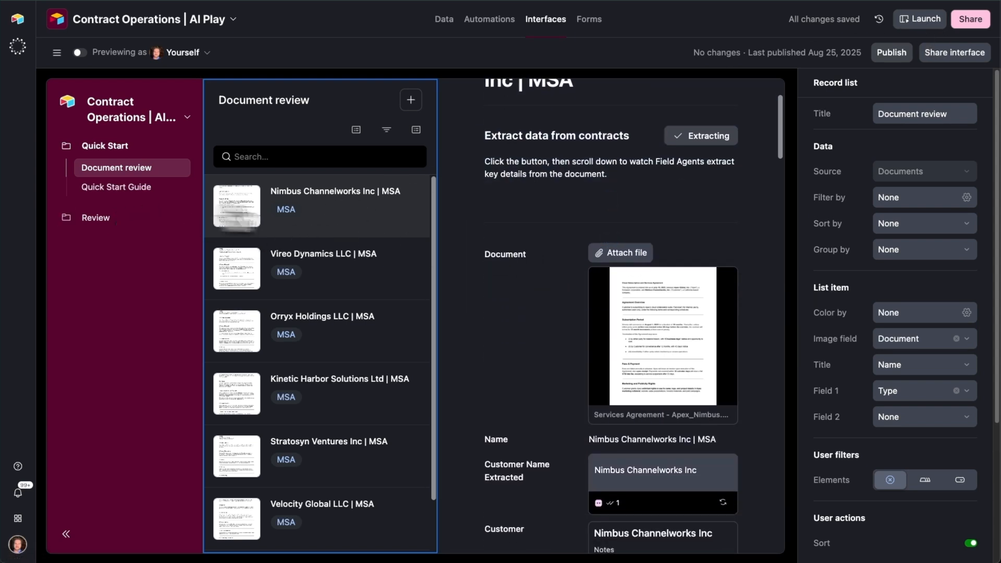
left_click(913, 20)
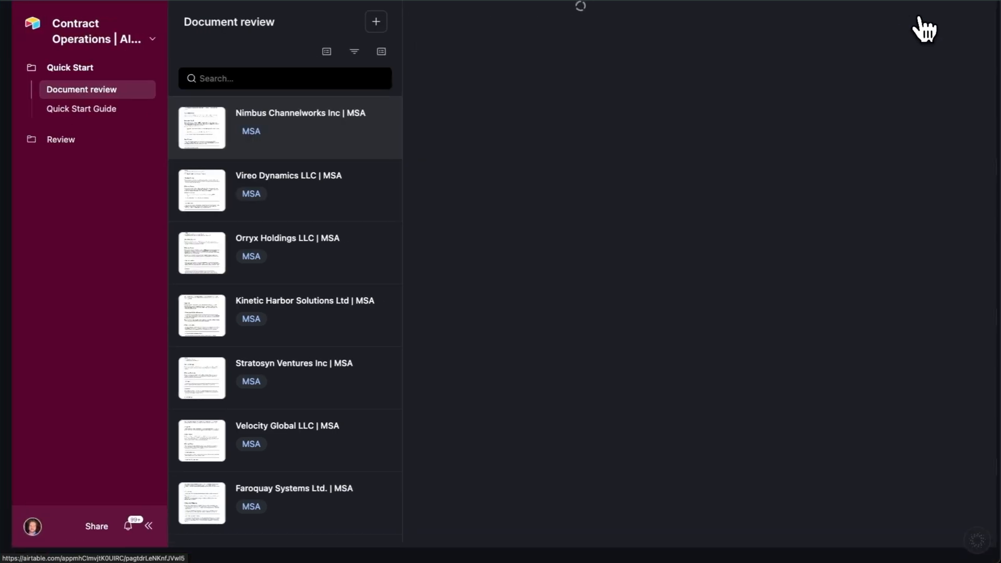
- Review the Nimbus Channelworks Inc | MSA record, from its attached agreement through the high risk terms, clause classifications and extracted text
scroll(633, 225, "down", 2)
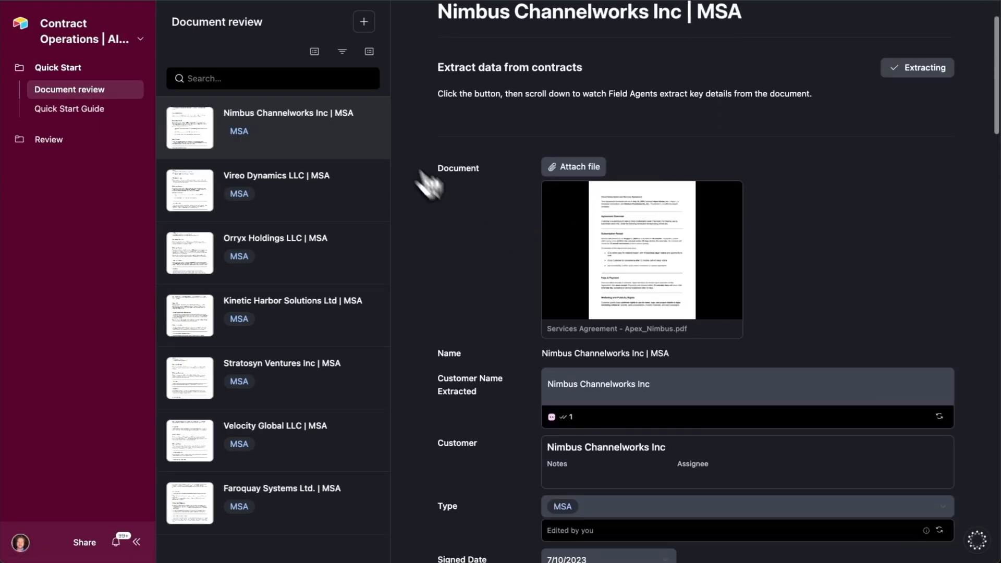
scroll(469, 275, "down", 10)
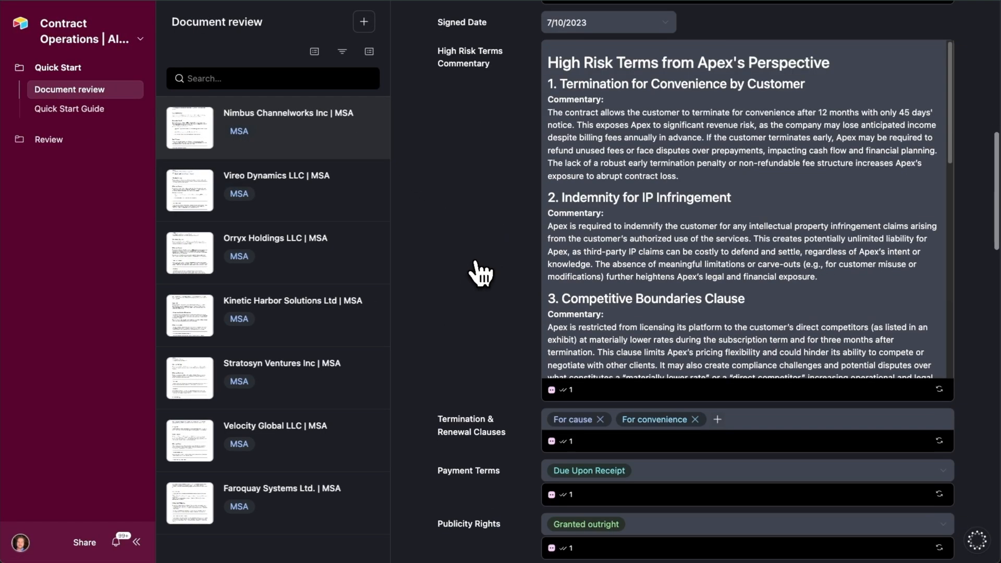
scroll(503, 269, "down", 9)
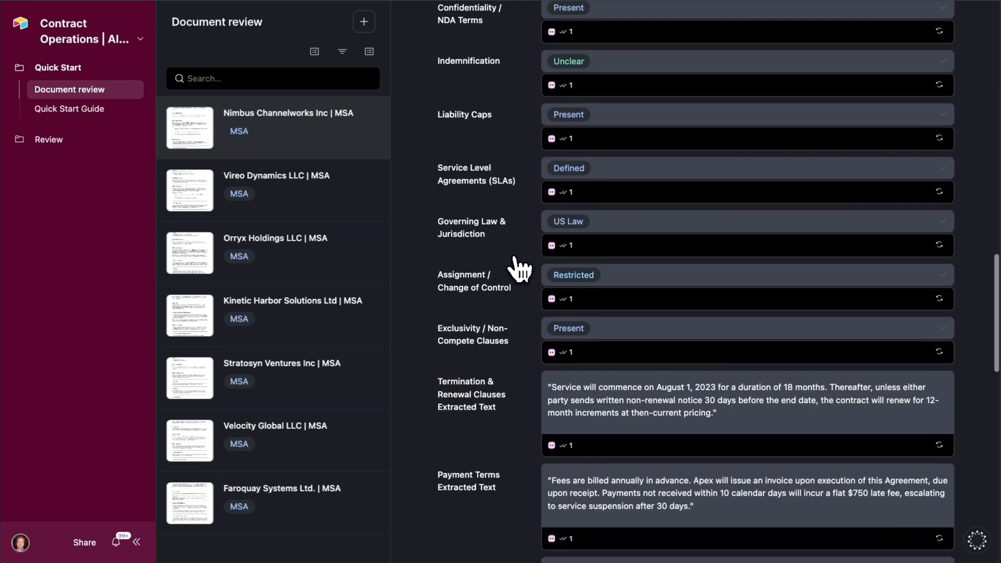
scroll(518, 268, "down", 9)
scroll(519, 268, "up", 15)
scroll(516, 266, "up", 10)
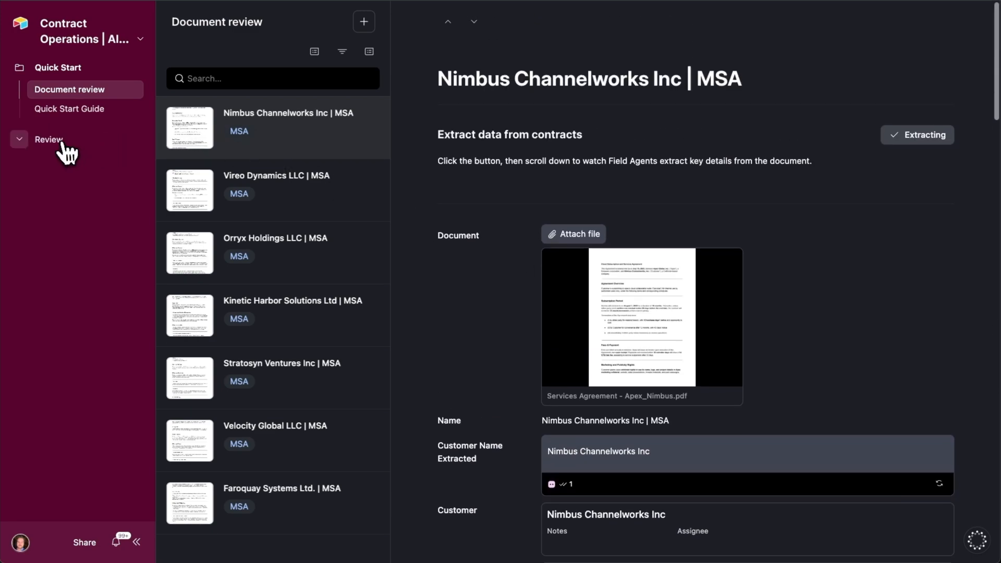
- View the All Documents page in the Review section and look across its columns of extracted contract data
left_click(59, 140)
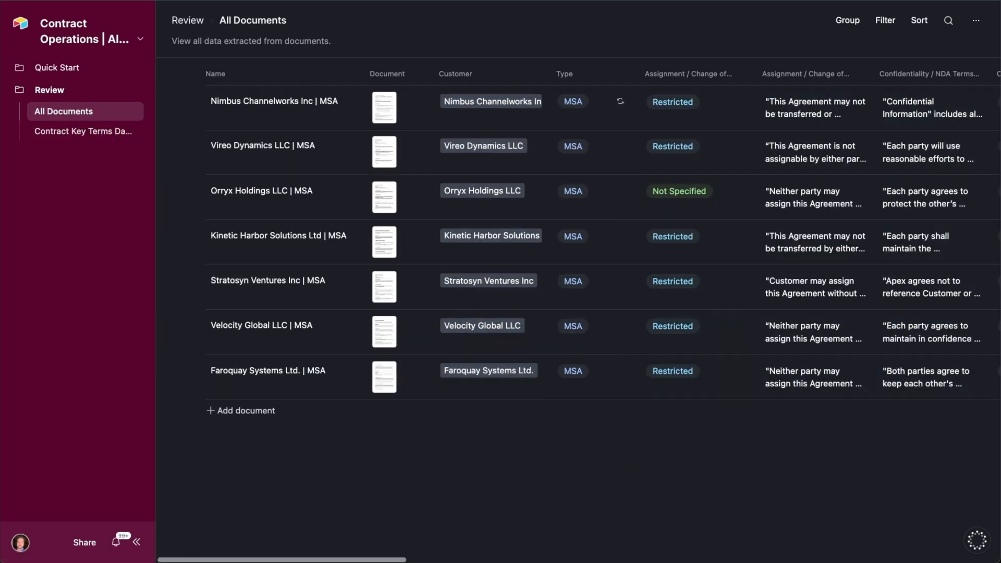
left_click_drag(373, 560, 143, 550)
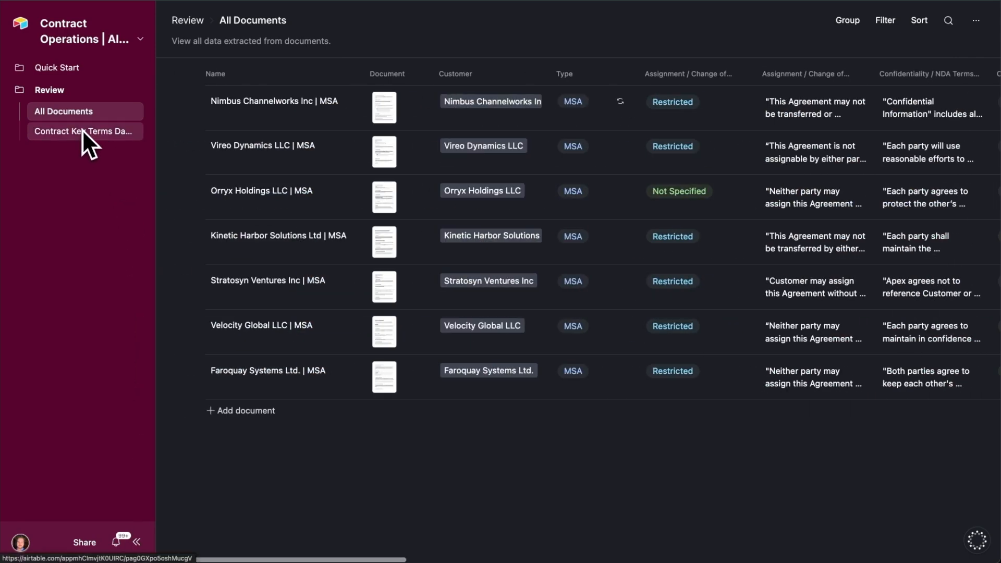
left_click_drag(351, 560, 635, 560)
left_click_drag(685, 561, 339, 553)
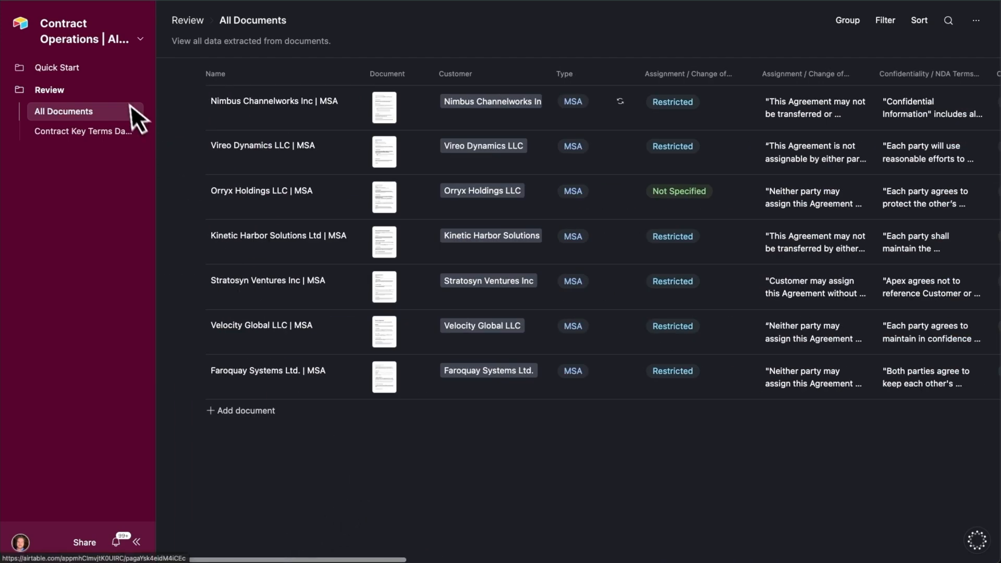
- Examine the donut charts on the Contract Key Terms Dashboard, from payment terms through exclusivity and non-compete clauses
left_click(102, 142)
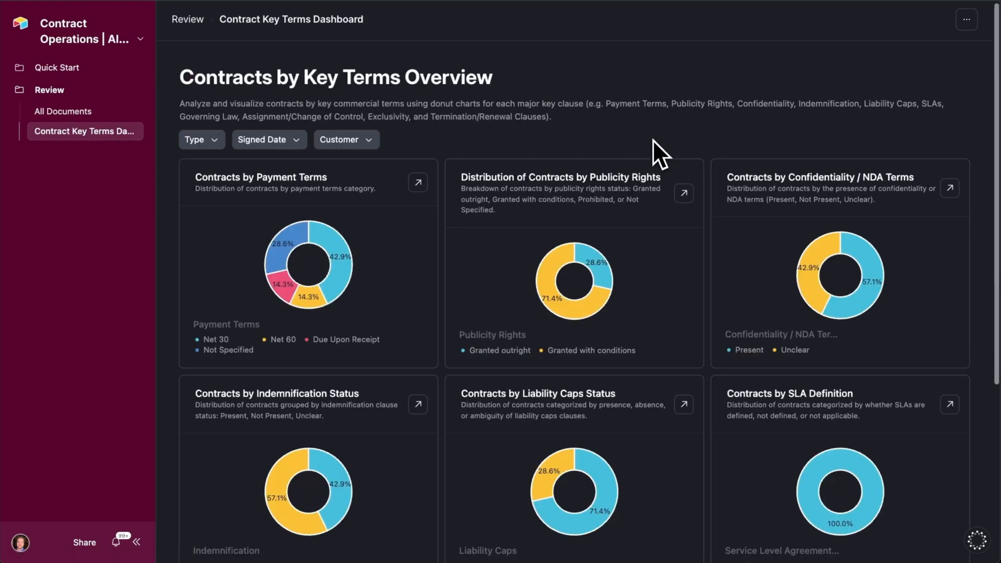
scroll(663, 131, "down", 2)
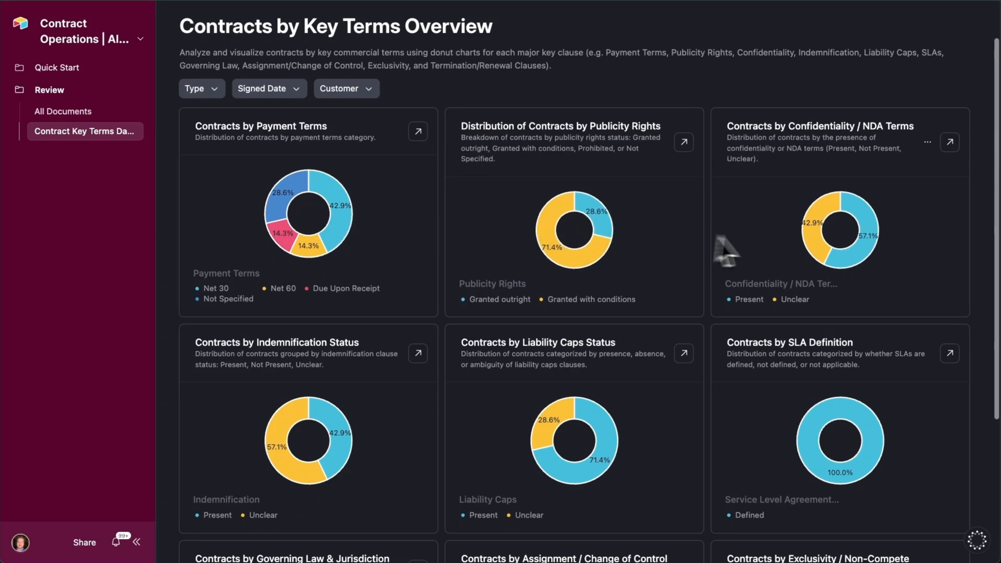
scroll(740, 243, "down", 2)
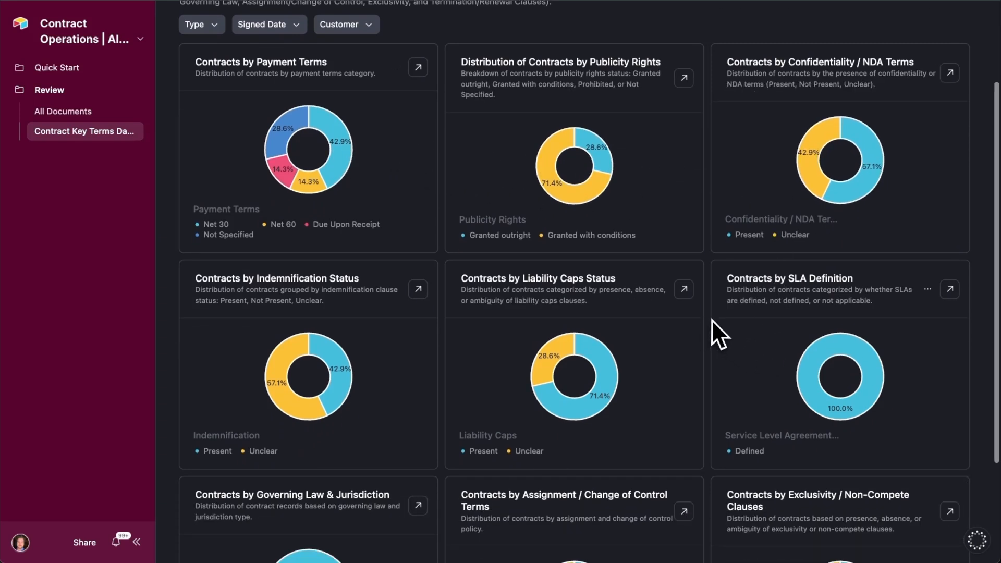
scroll(708, 318, "down", 4)
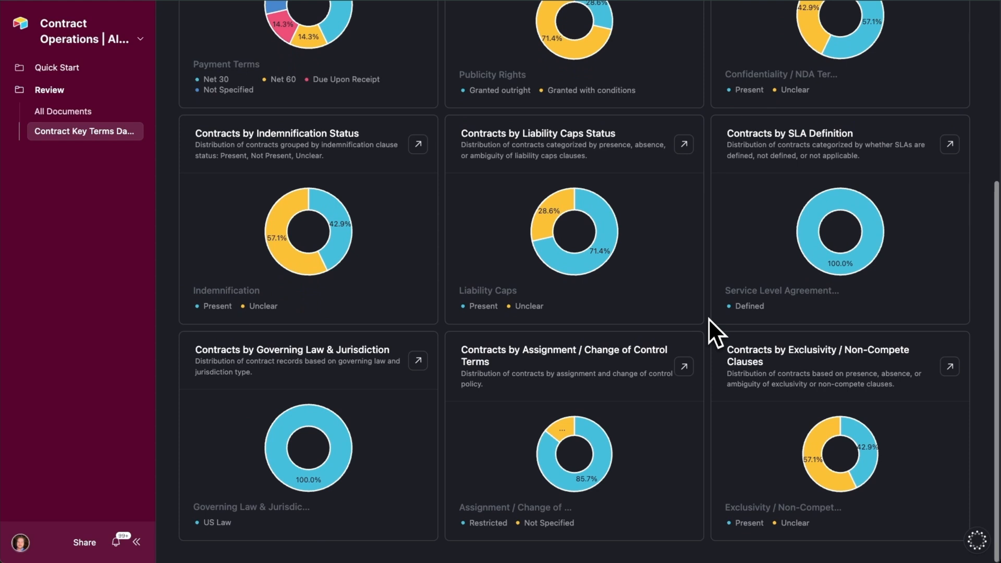
scroll(710, 350, "up", 5)
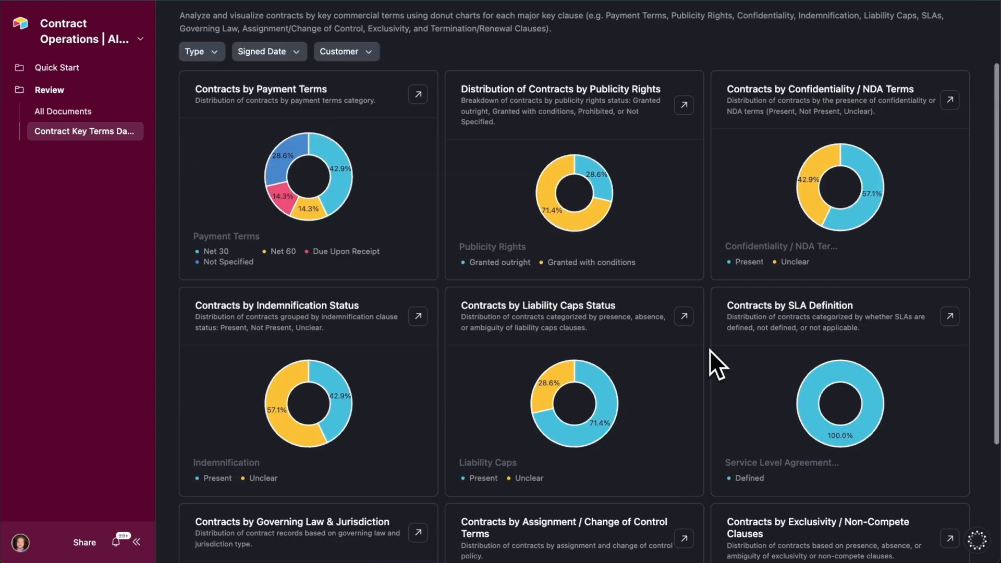
scroll(709, 346, "up", 3)
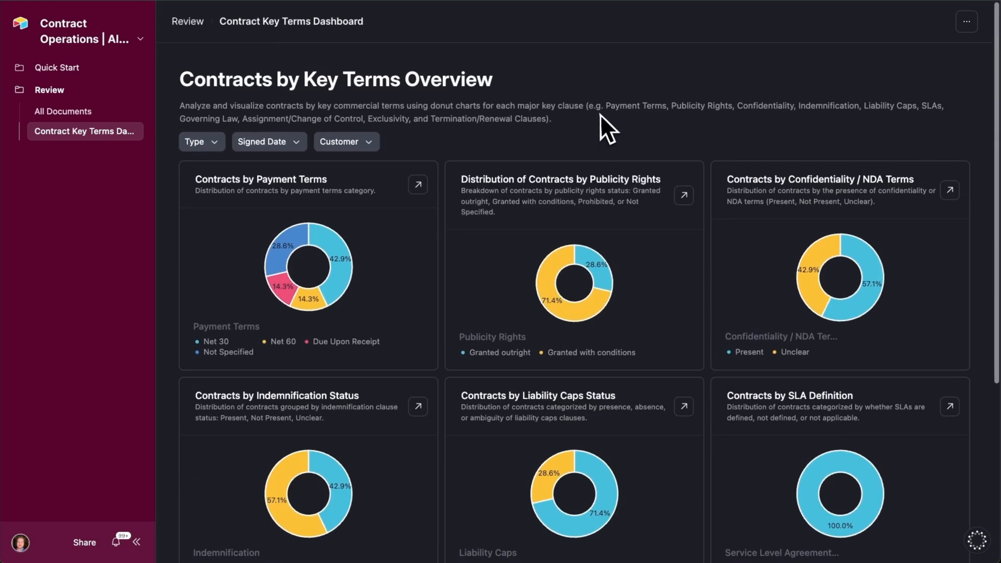
- Switch to editing the interface pages and have the assistant build a dashboard showing the breakdown of all key contract terms in pie charts
left_click(79, 39)
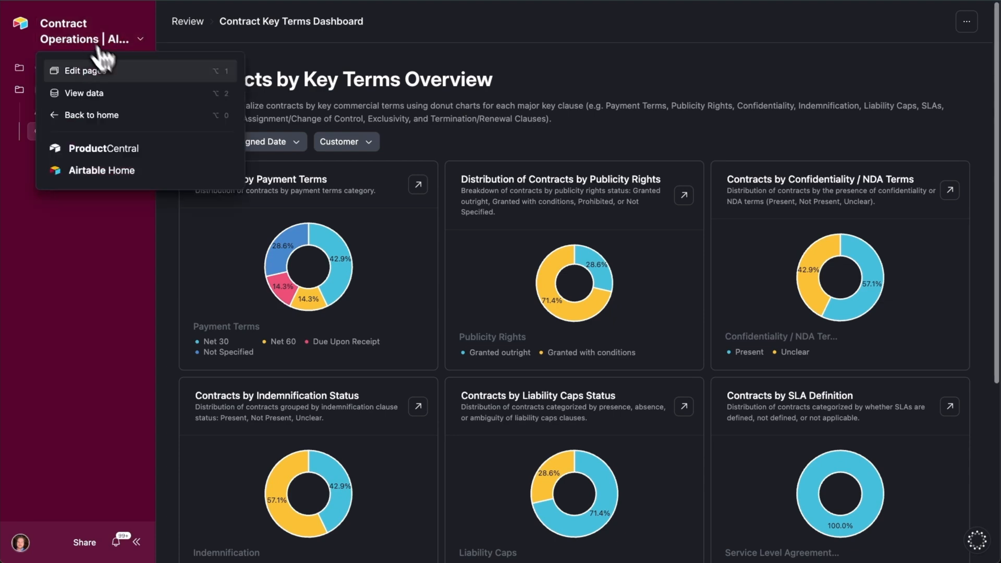
left_click(139, 75)
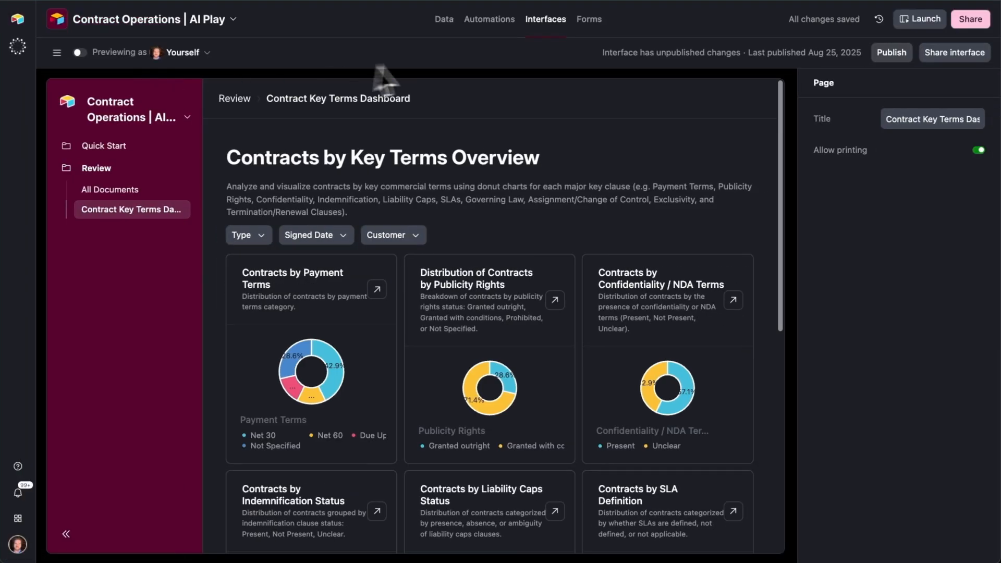
left_click(18, 48)
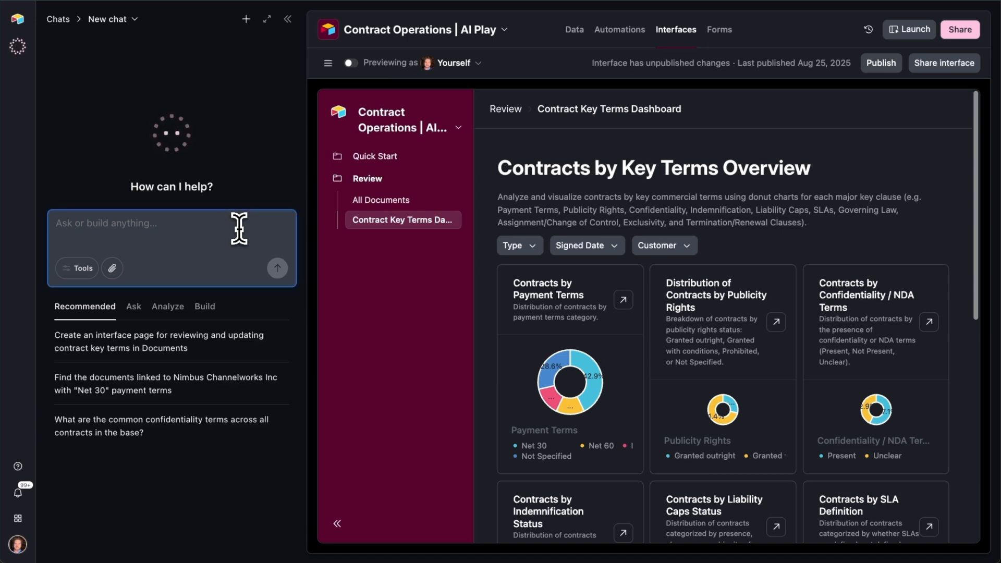
type("Create a dashboard showing the breakdown of all key terms across contracts, using pie charts")
key("Return")
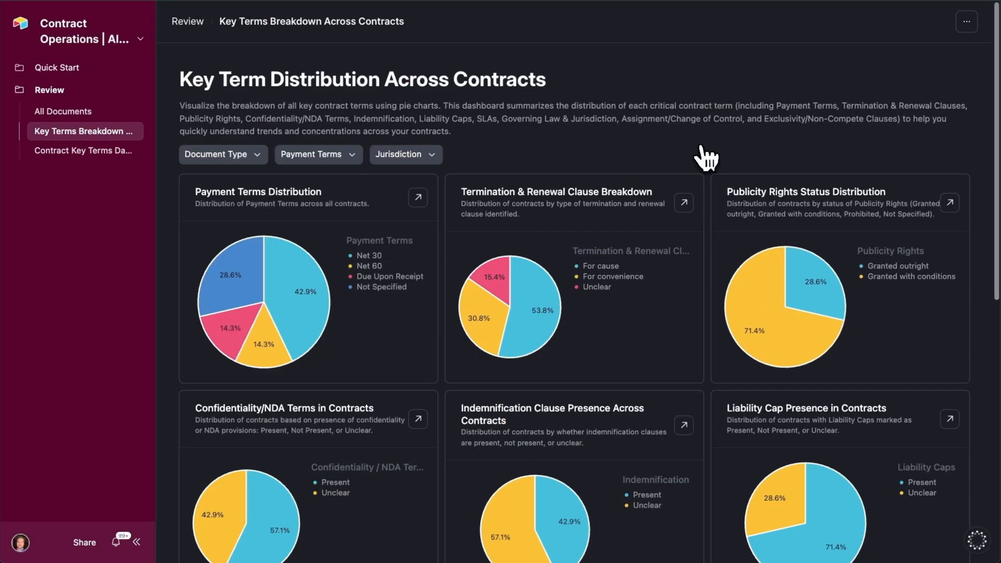
- Look over the pie charts on the launched Key Terms Breakdown Across Contracts page
scroll(707, 151, "down", 3)
scroll(708, 141, "down", 1)
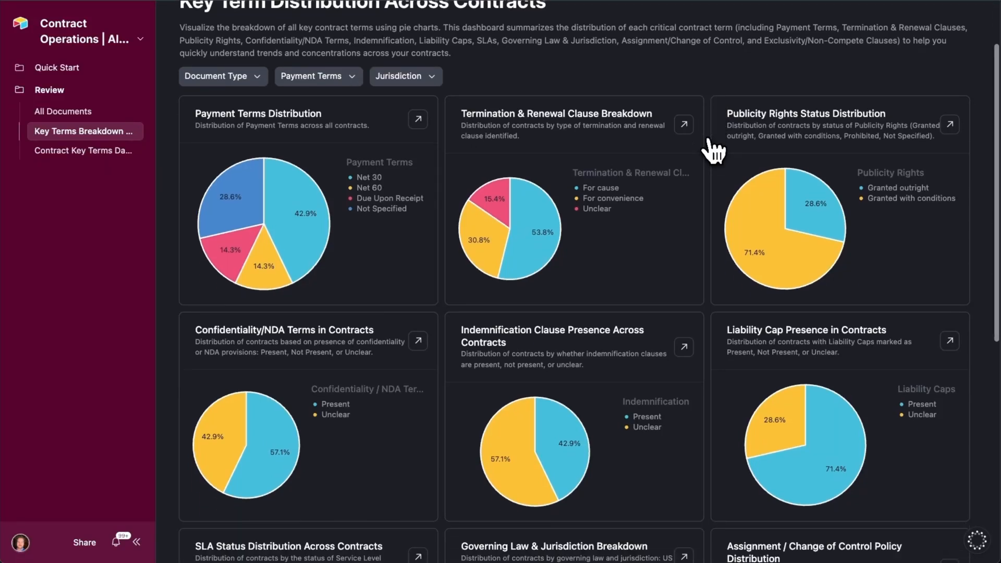
scroll(716, 394, "up", 3)
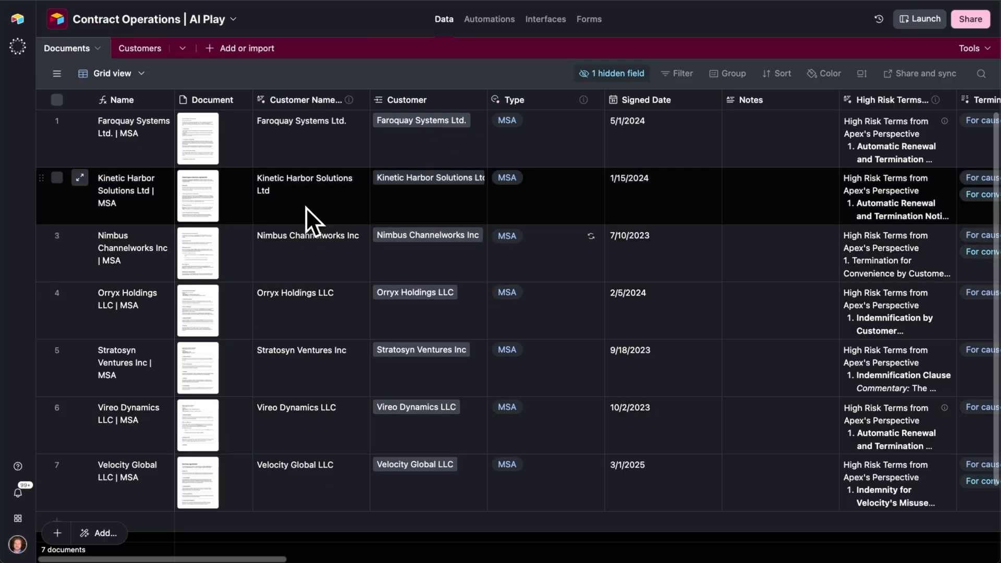
- Preview the agreement attached to the Faroquay Systems Ltd. record in the Documents table and close it
left_click_drag(212, 145, 211, 146)
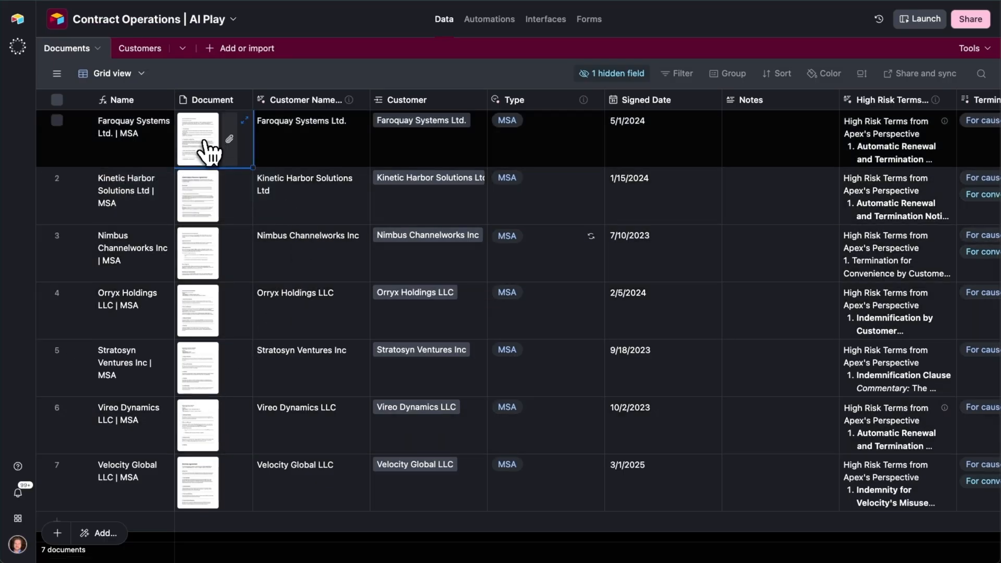
left_click(212, 145)
left_click(756, 182)
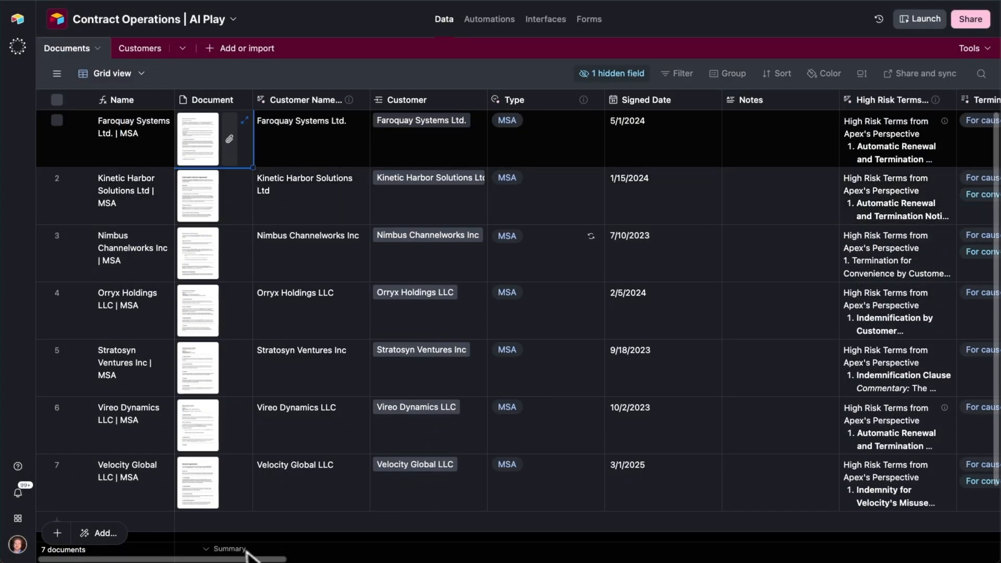
- Look across the extracted key-term columns of the Documents table and view the base's automations
left_click_drag(234, 559, 172, 556)
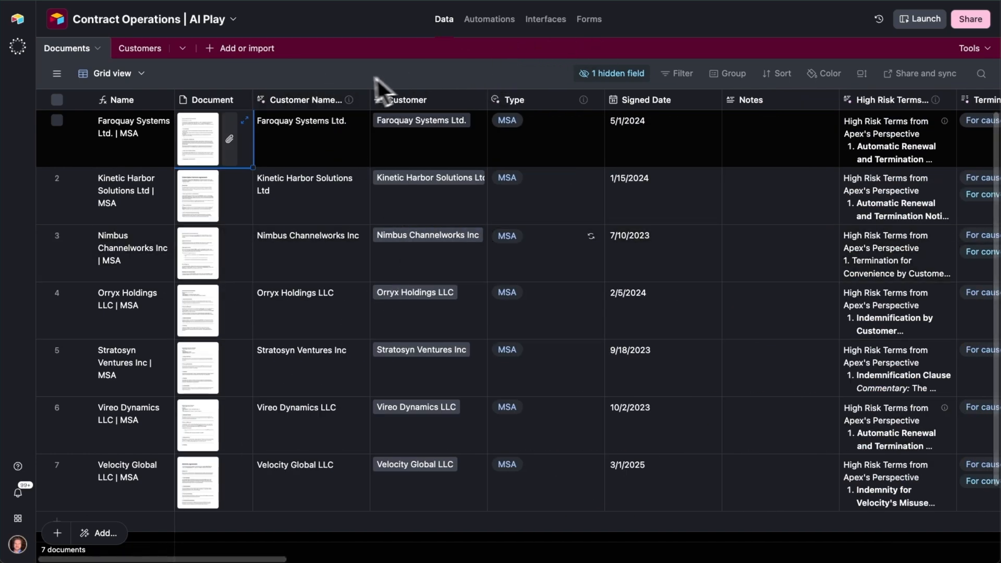
left_click_drag(241, 559, 398, 561)
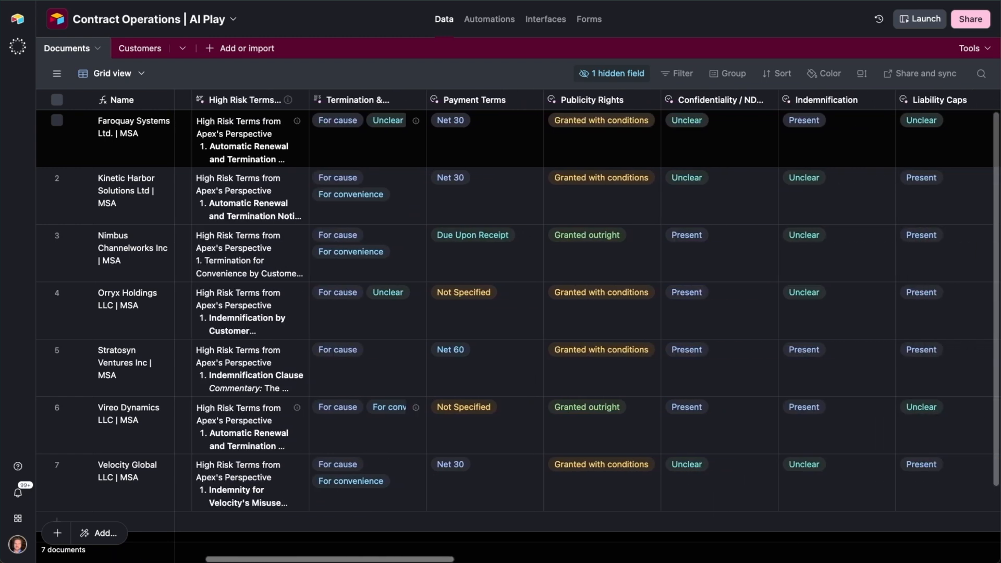
left_click(511, 25)
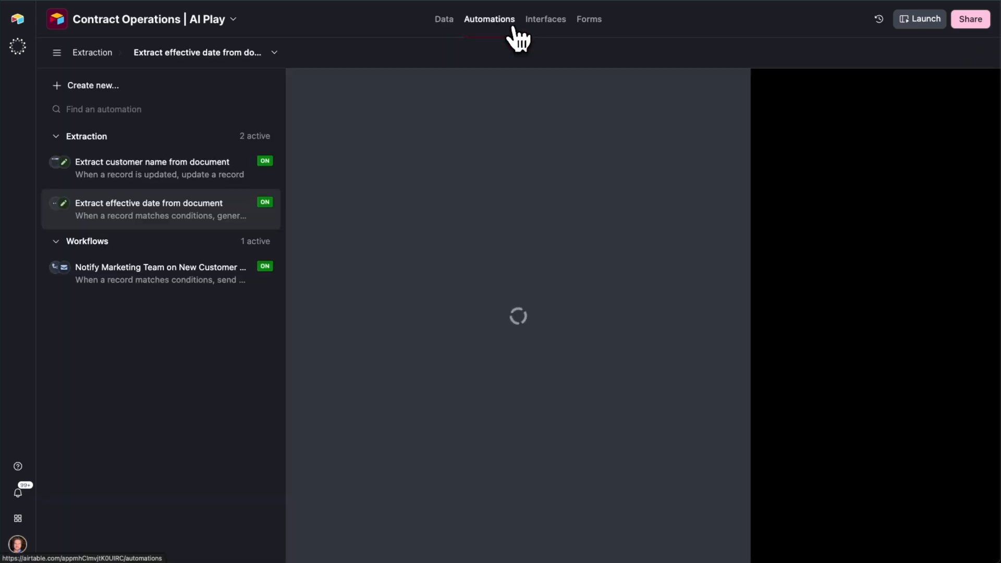